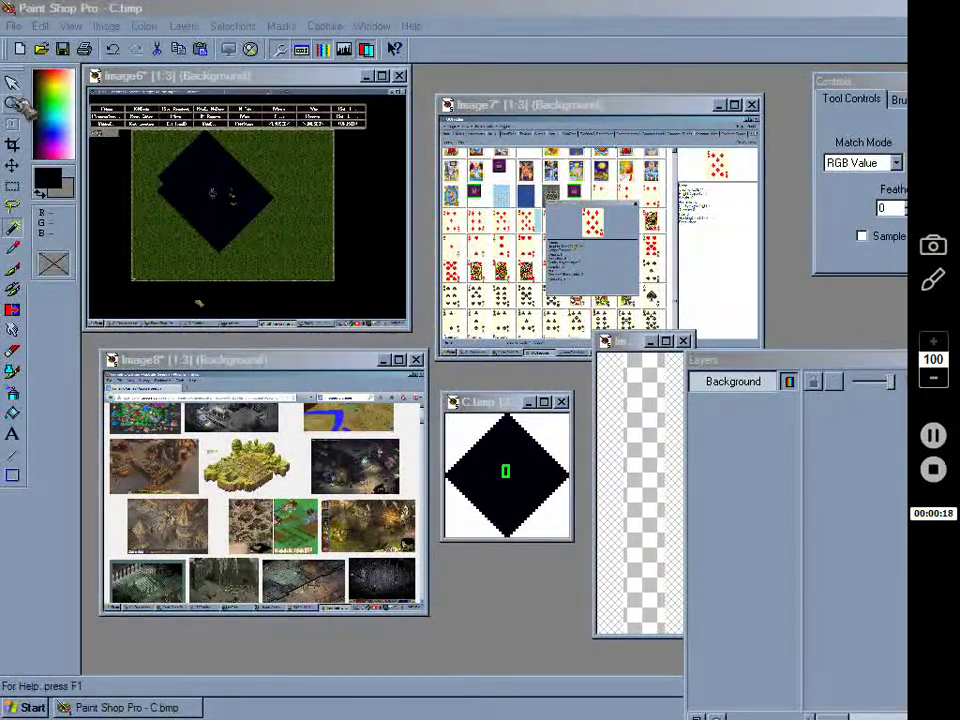
# Step: Zoom in and out on the Image6 screenshot, settling close on the barrel character
pyautogui.click(13, 104)
pyautogui.click(221, 204)
pyautogui.click(221, 204)
pyautogui.click(328, 257)
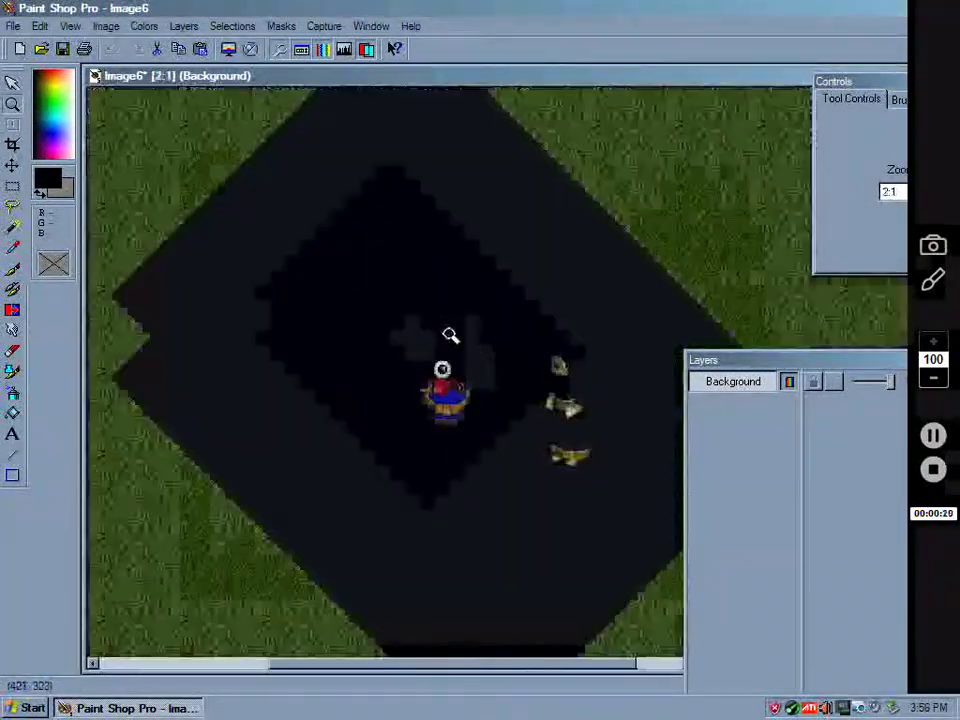
pyautogui.rightClick(409, 300)
pyautogui.rightClick(302, 232)
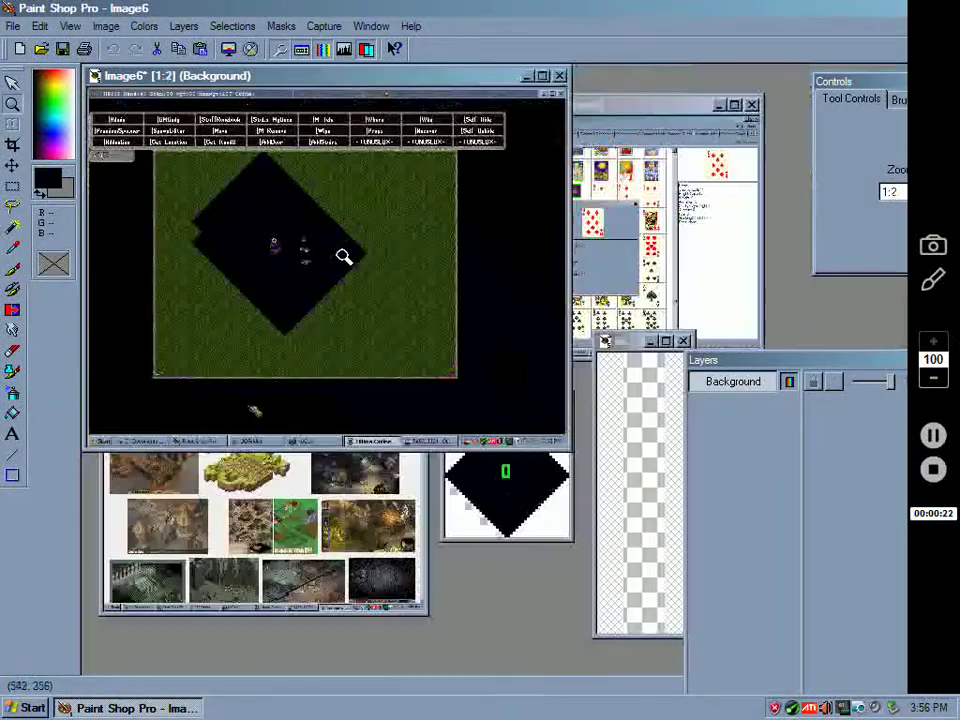
pyautogui.click(343, 257)
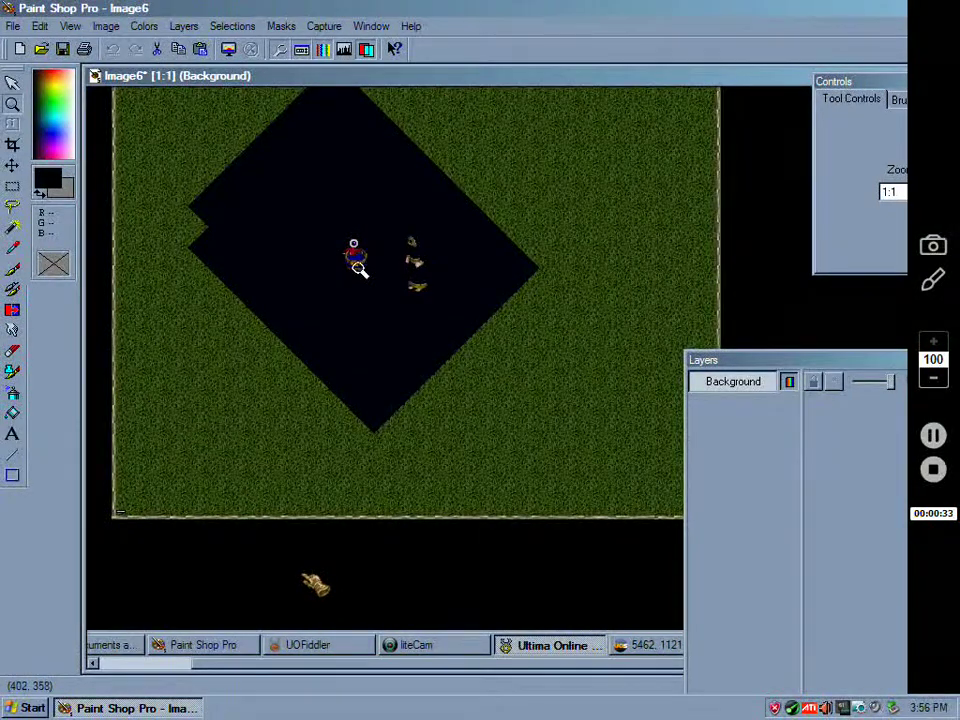
pyautogui.click(358, 270)
pyautogui.click(532, 418)
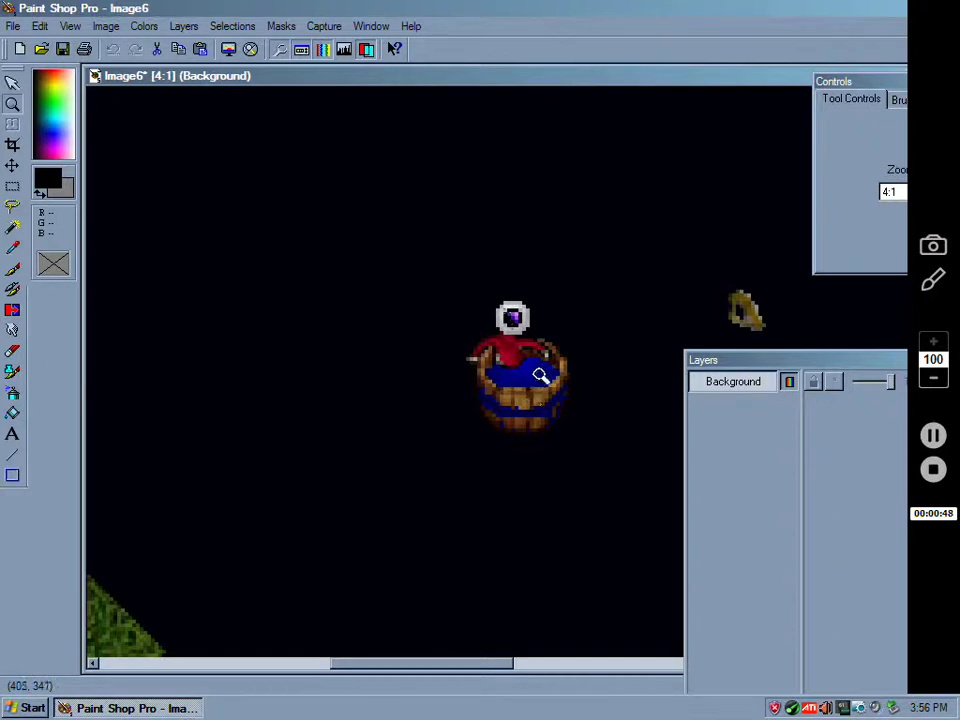
pyautogui.rightClick(445, 408)
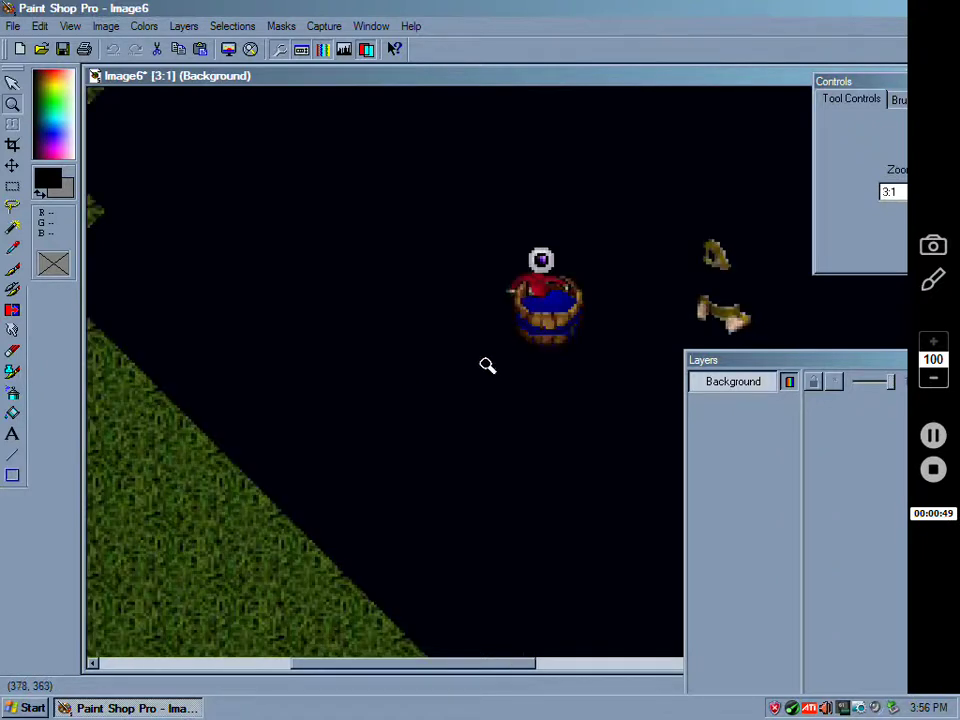
pyautogui.hscroll(-5, 560, 290)
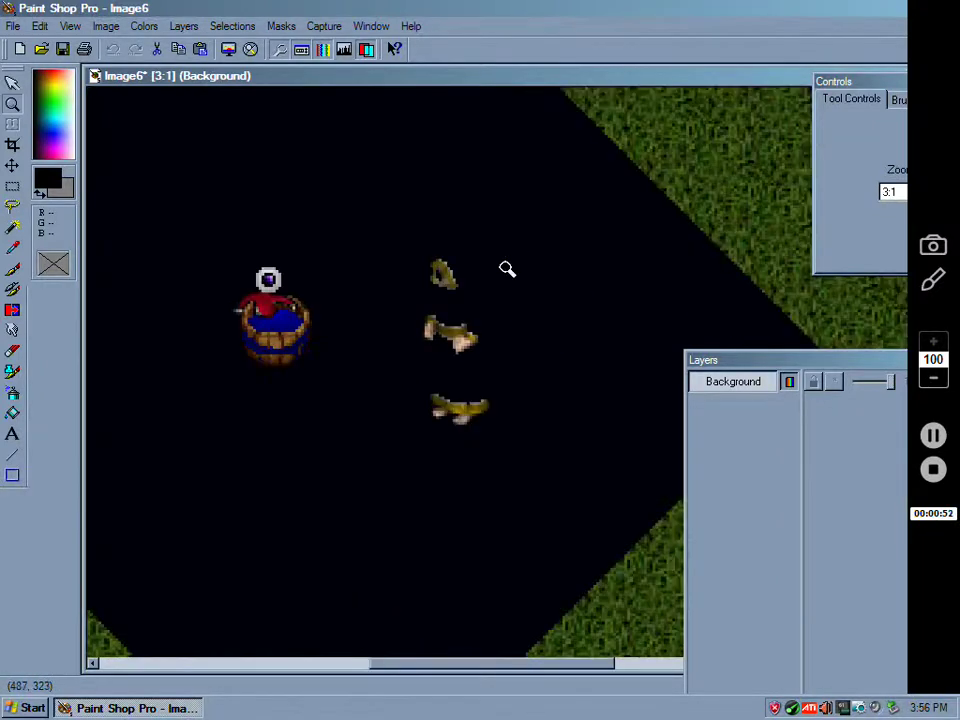
pyautogui.click(328, 316)
# Step: Select the Crop tool, scroll the view, and look at the Capture menu options
pyautogui.click(12, 144)
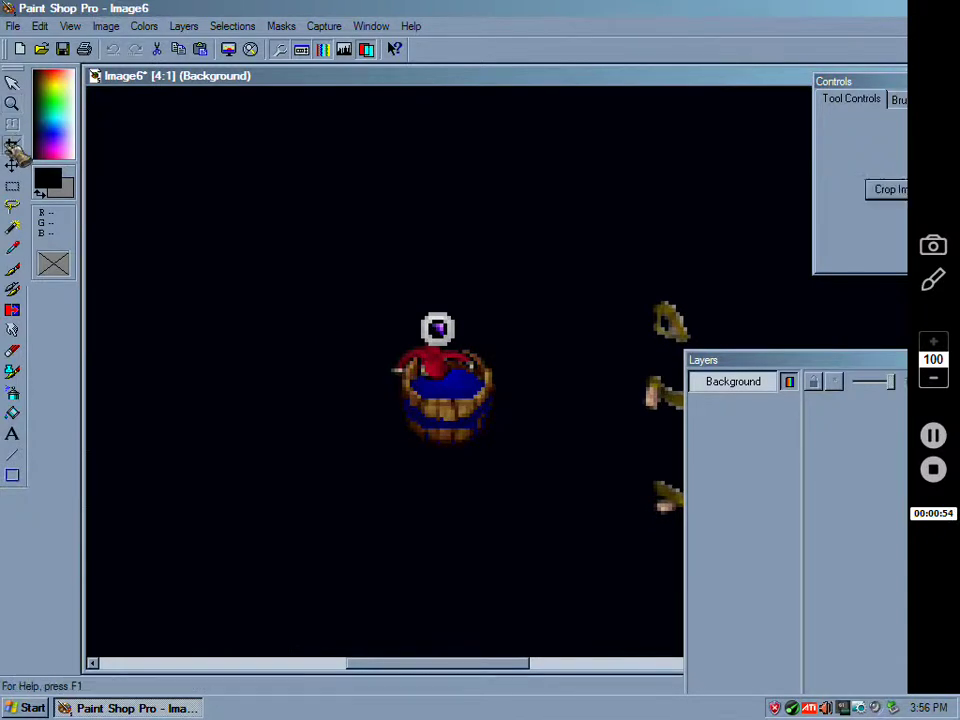
pyautogui.scroll(-4, 424, 403)
pyautogui.scroll(3, 410, 390)
pyautogui.scroll(-2, 354, 204)
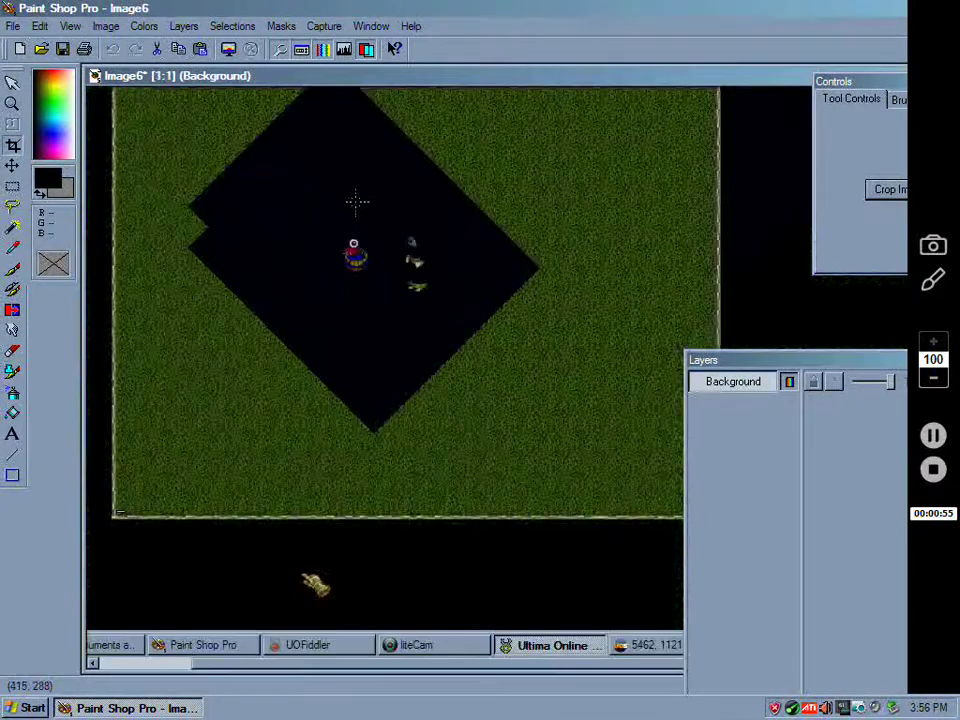
pyautogui.click(324, 26)
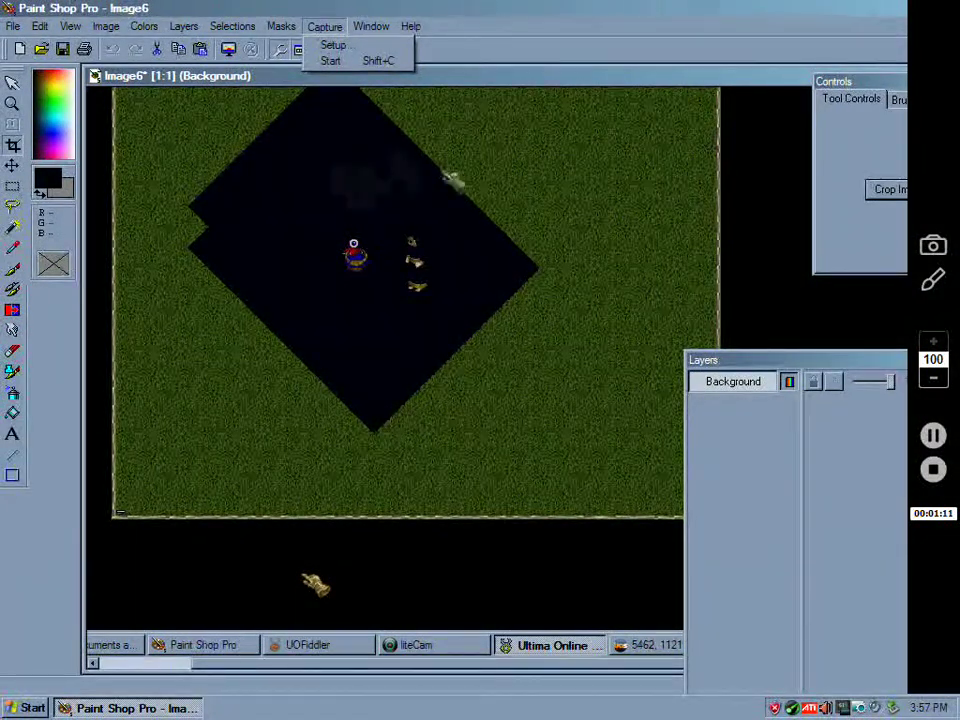
# Step: Zoom in and crop Image6 to a rectangle around the barrel character
pyautogui.click(12, 103)
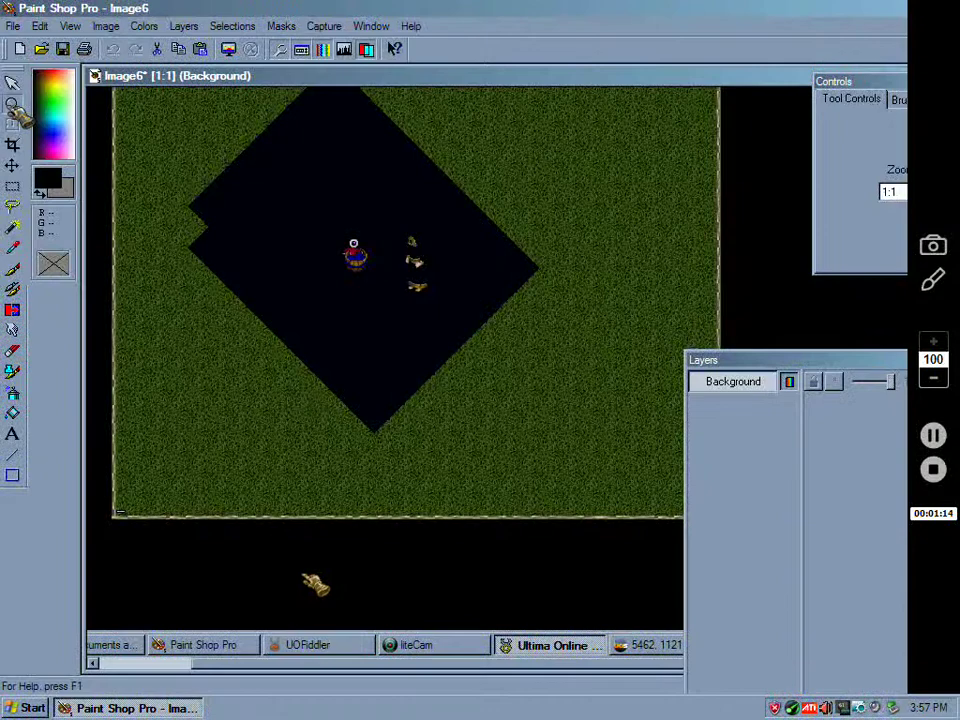
pyautogui.click(360, 251)
pyautogui.click(531, 351)
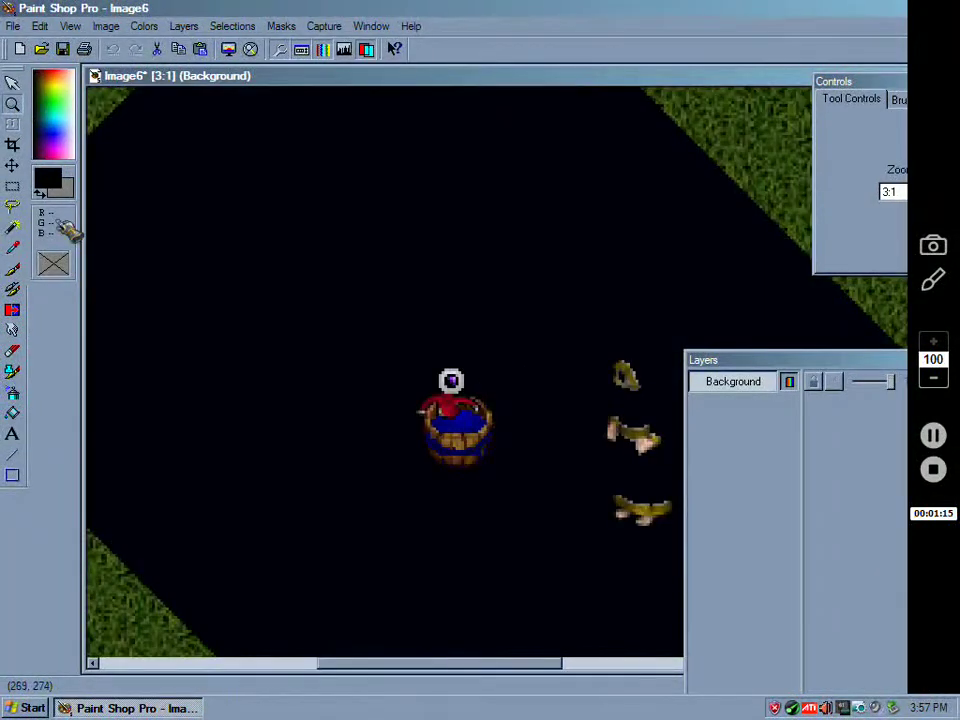
pyautogui.click(12, 145)
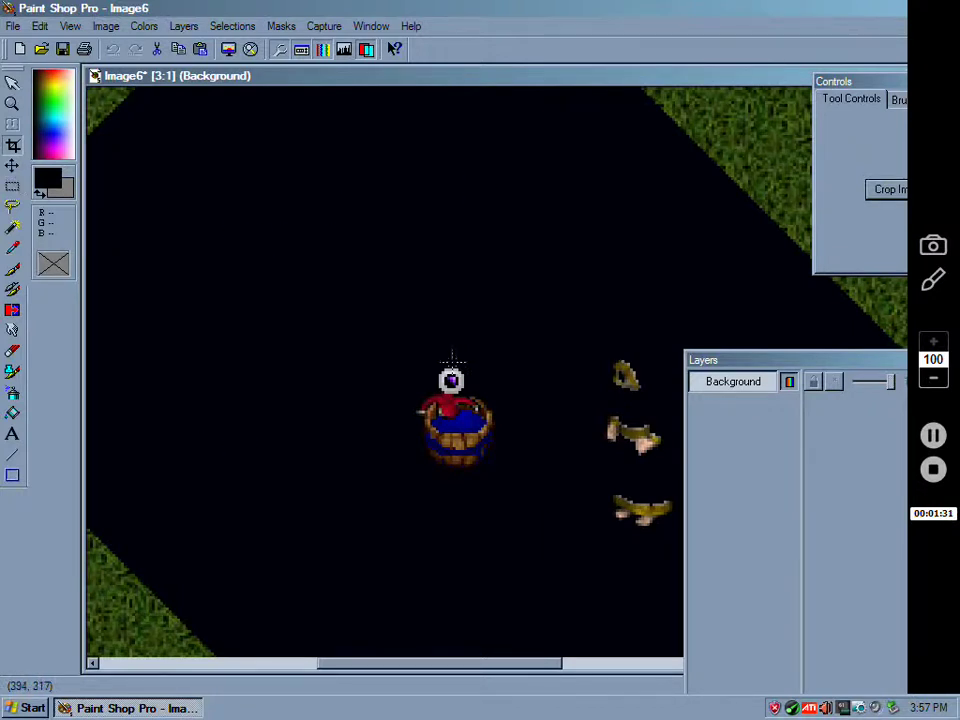
pyautogui.moveTo(364, 283); pyautogui.dragTo(560, 548)
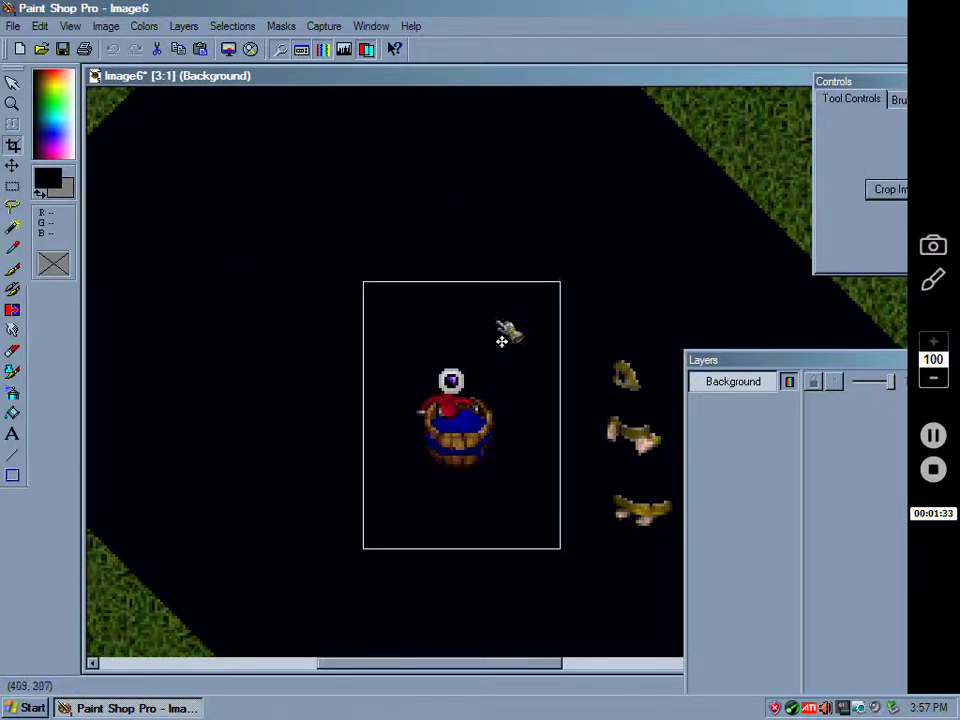
pyautogui.doubleClick(463, 366)
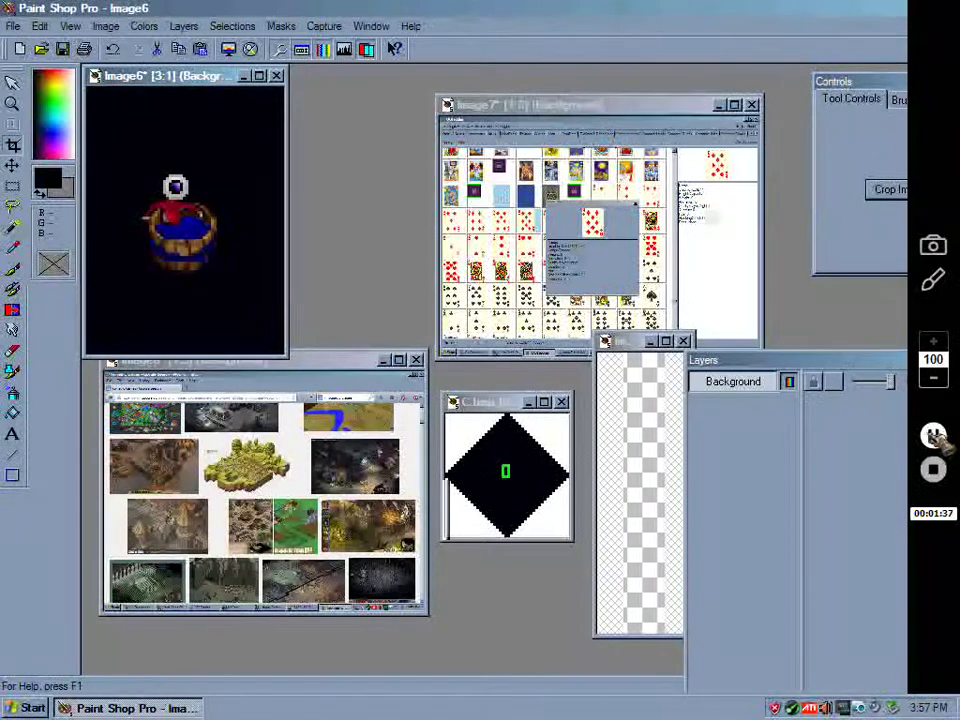
# Step: Rearrange the Image6, C.bmp and Image9 windows, shifting each up-left
pyautogui.moveTo(195, 76); pyautogui.dragTo(217, 94)
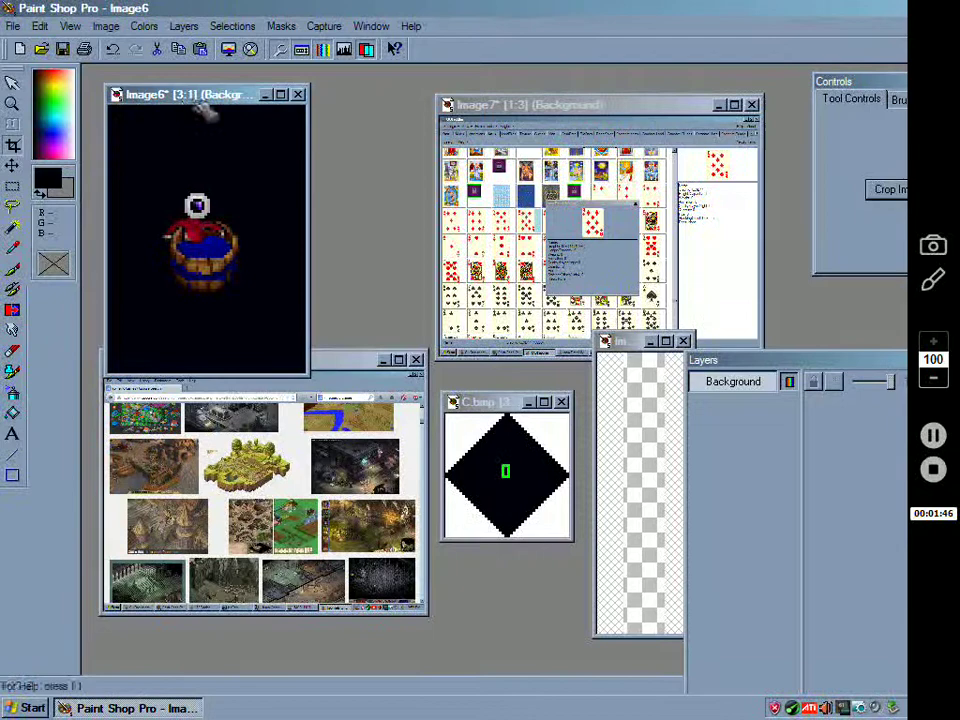
pyautogui.moveTo(200, 95); pyautogui.dragTo(181, 75)
pyautogui.moveTo(497, 400); pyautogui.dragTo(441, 328)
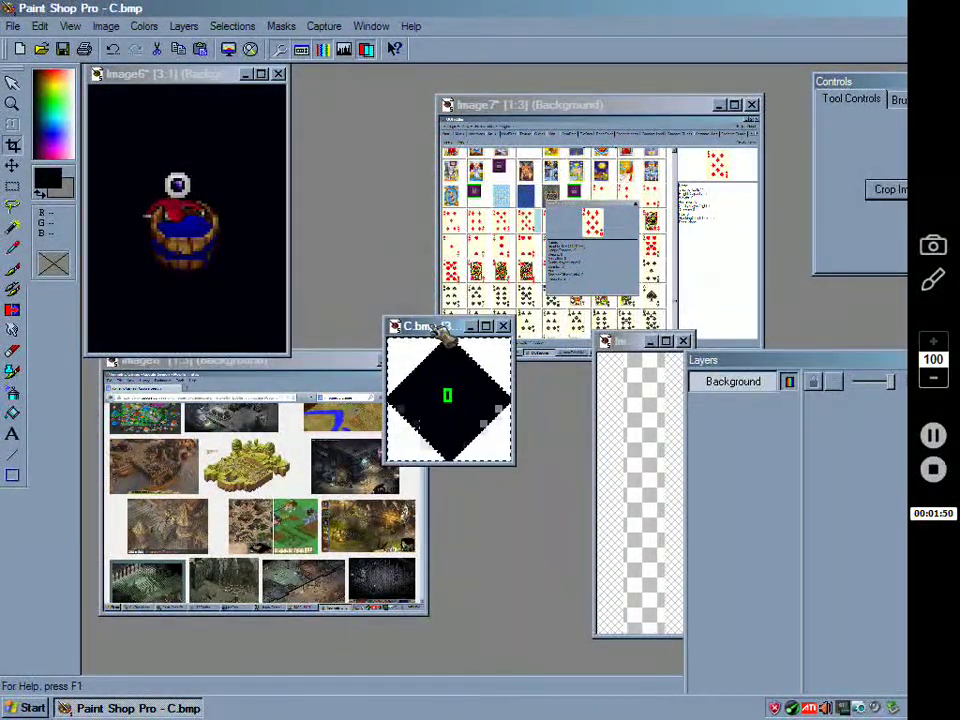
pyautogui.moveTo(645, 346); pyautogui.dragTo(605, 290)
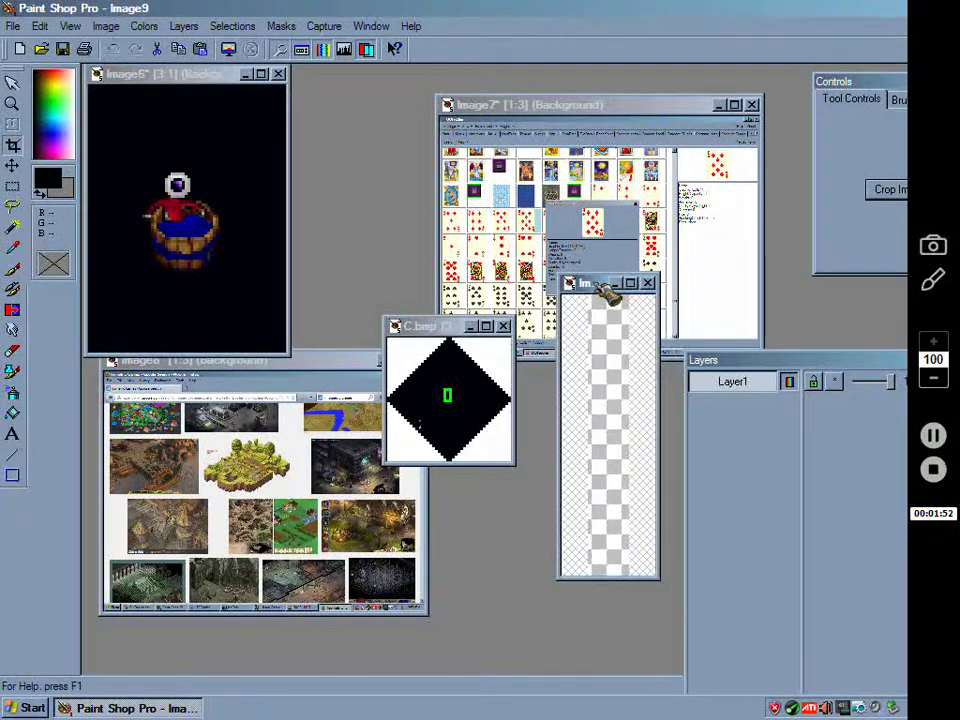
# Step: Enlarge the C.bmp diamond tile and Magic Wand-select its white background
pyautogui.click(430, 326)
pyautogui.press('KP_Add')
pyautogui.press('KP_Add')
pyautogui.press('KP_Add')
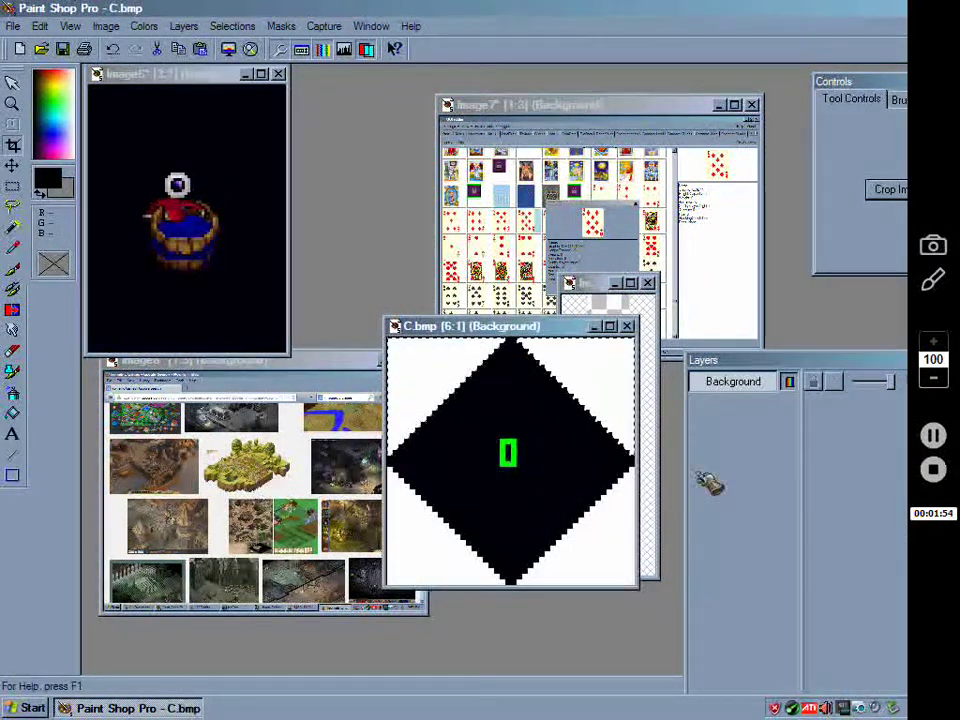
pyautogui.press('KP_Add')
pyautogui.moveTo(566, 330); pyautogui.dragTo(390, 318)
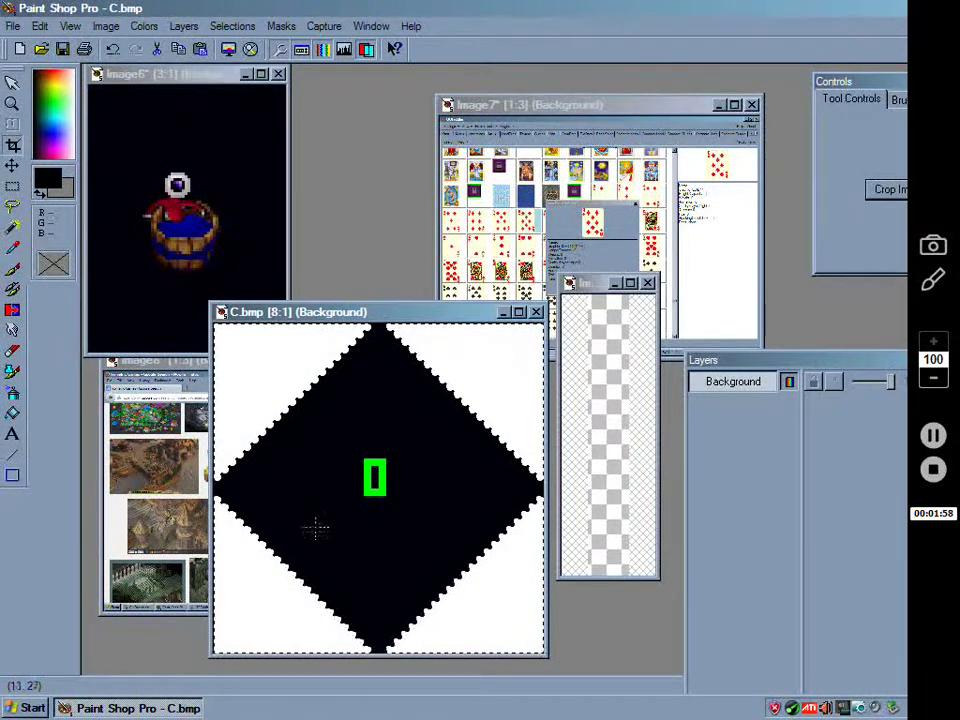
pyautogui.click(15, 229)
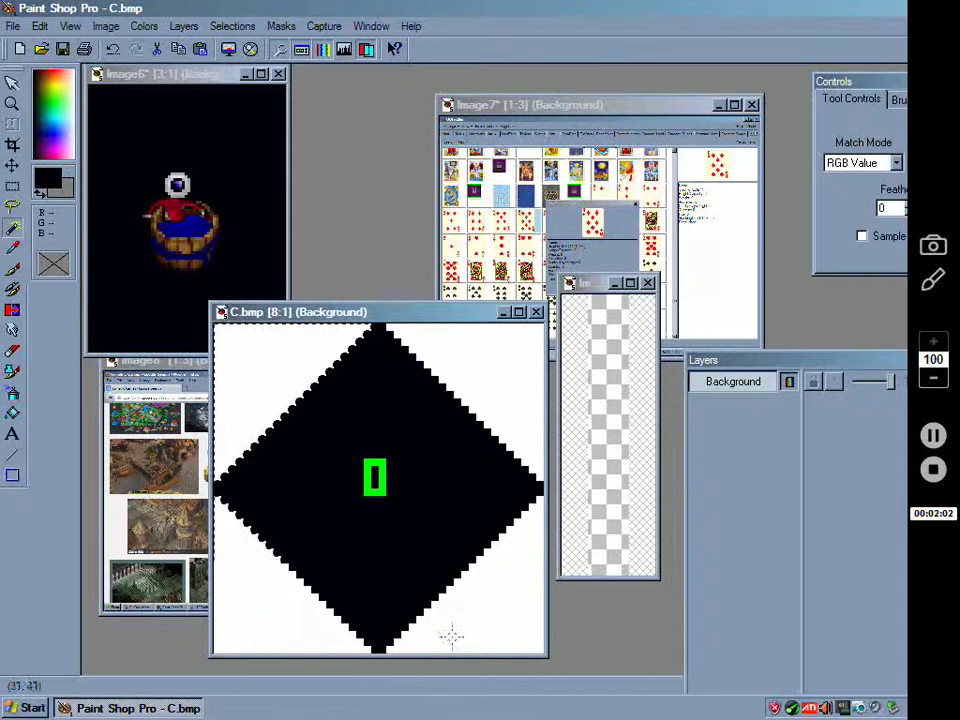
pyautogui.click(508, 400)
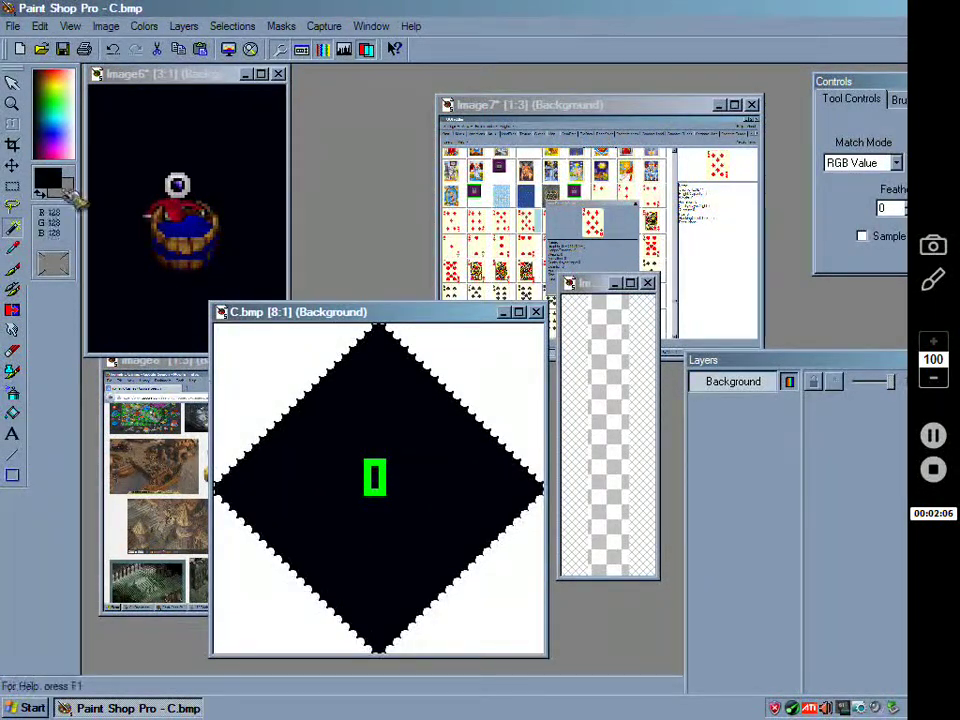
# Step: Set the foreground to magenta #FF00FF and flood fill the black diamond with it
pyautogui.click(47, 181)
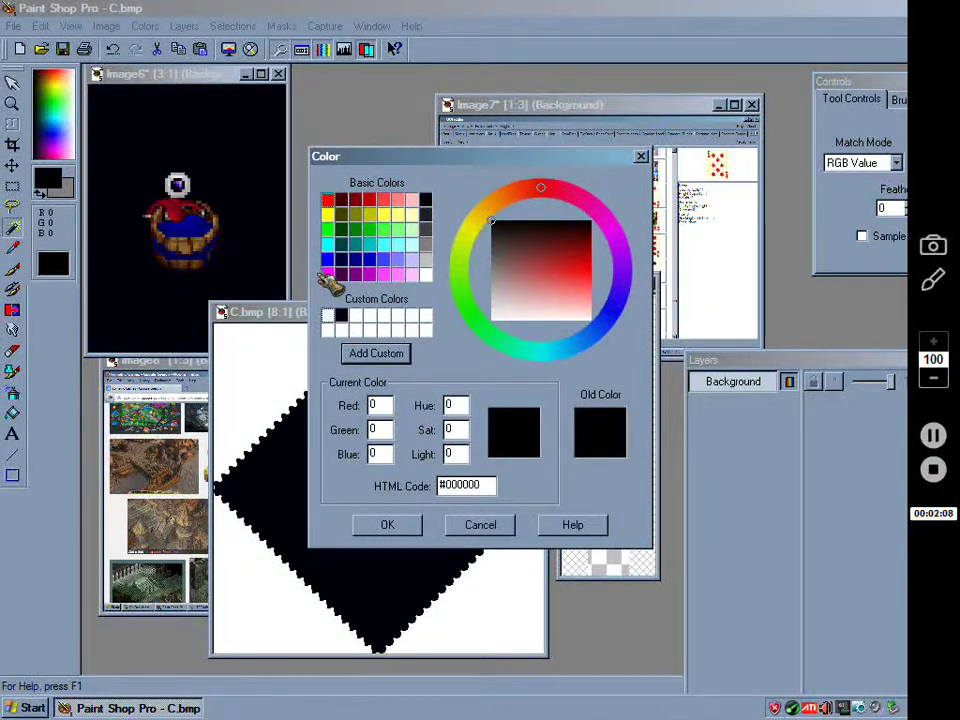
pyautogui.click(327, 274)
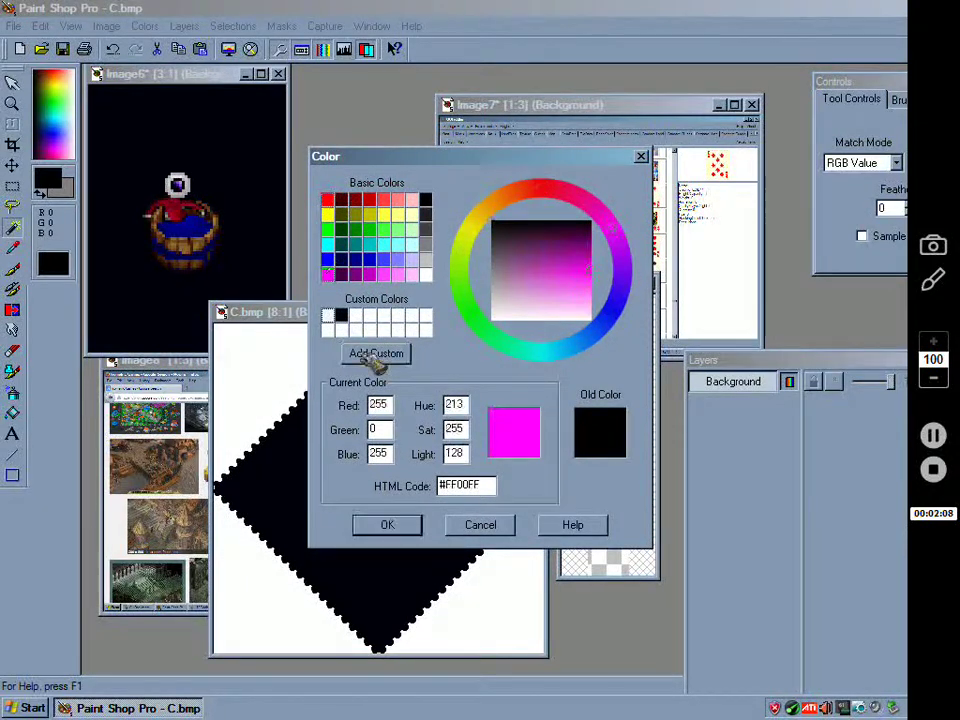
pyautogui.click(387, 524)
pyautogui.hotkey('ctrl', 'e')
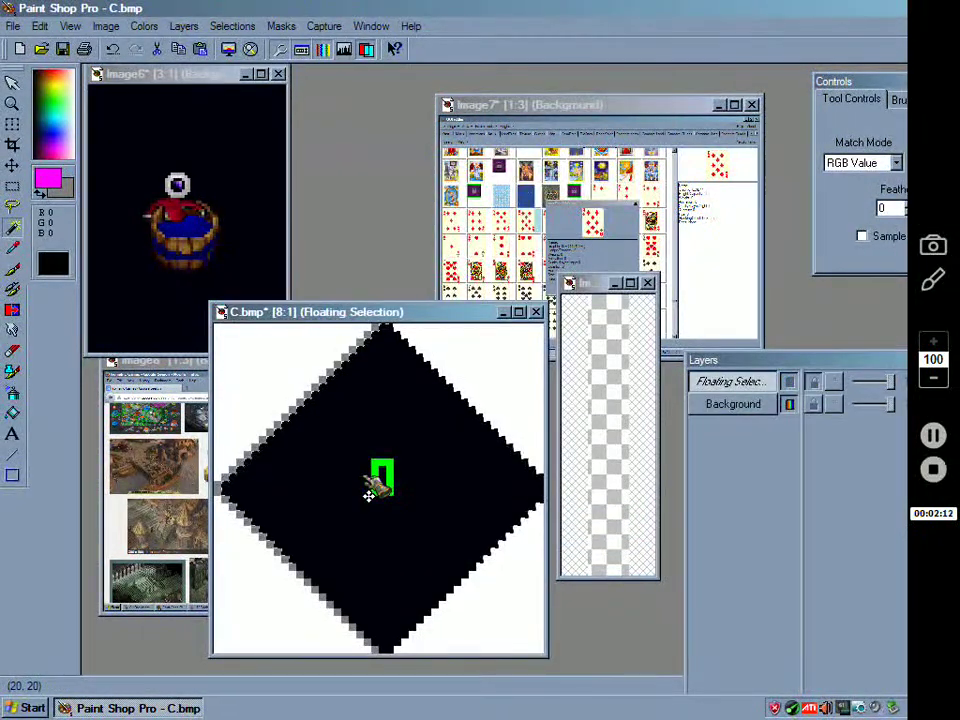
pyautogui.moveTo(362, 478); pyautogui.dragTo(354, 478)
pyautogui.hotkey('ctrl', 'd')
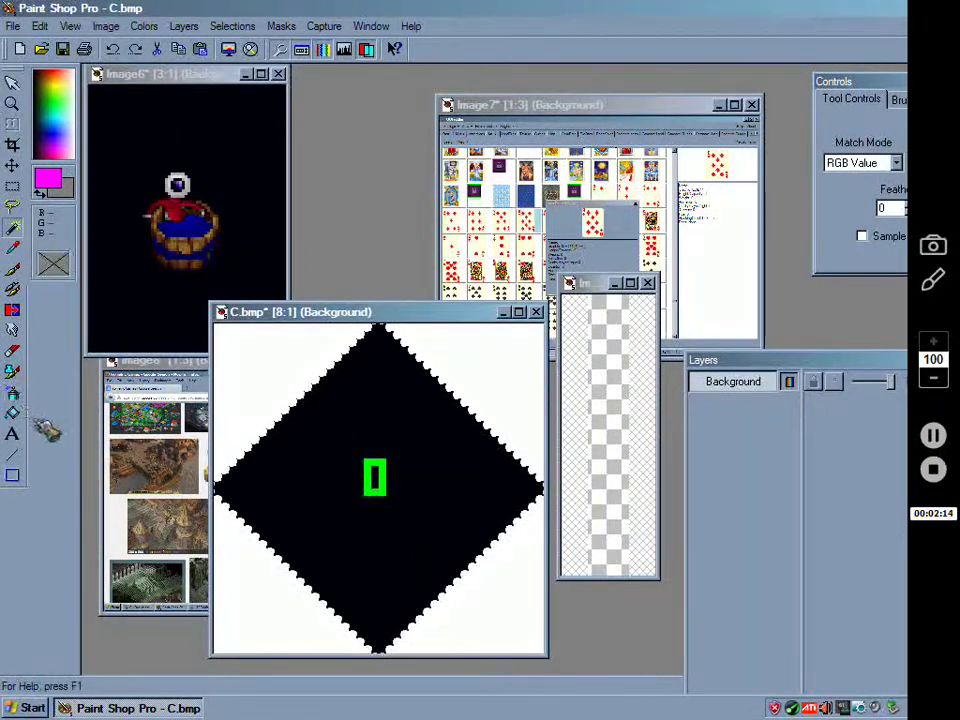
pyautogui.click(12, 413)
pyautogui.click(366, 485)
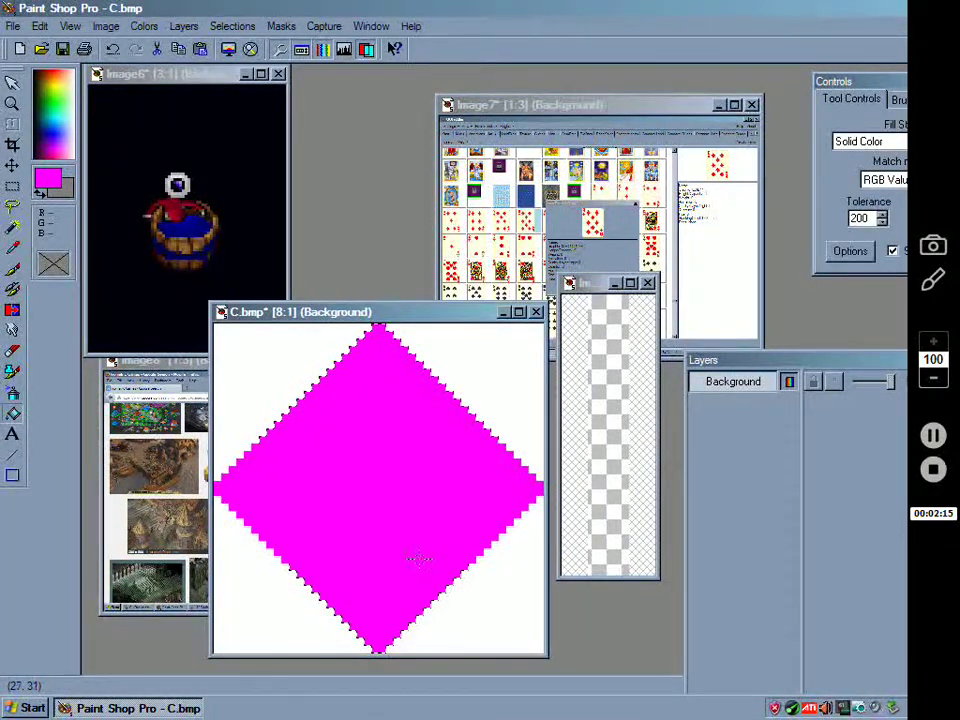
pyautogui.press('KP_Subtract')
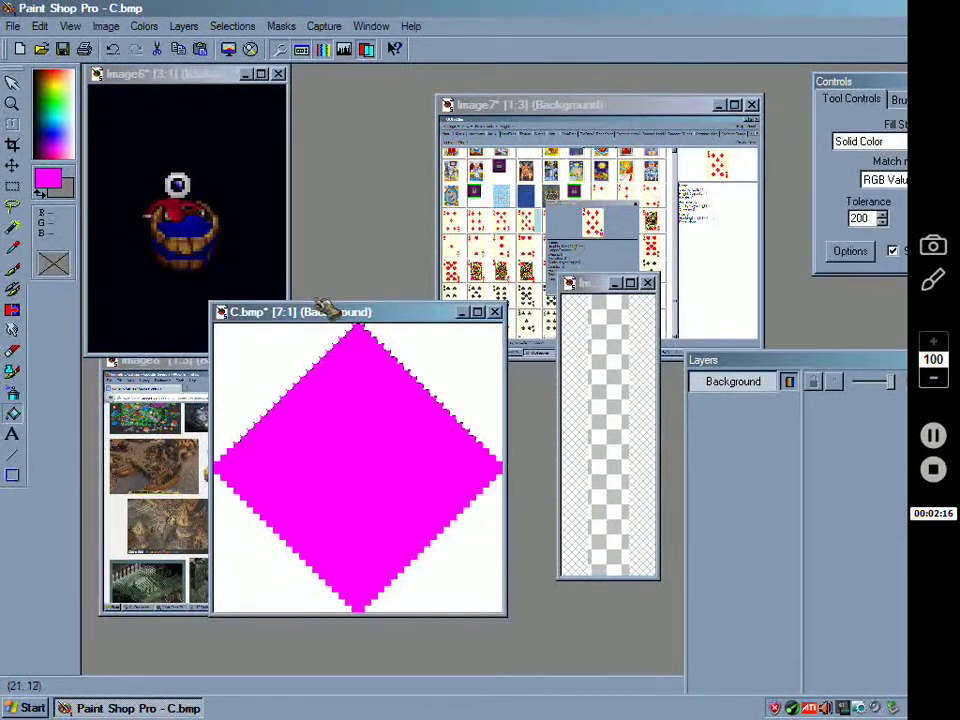
# Step: Check the Canvas Size settings for C.bmp and cancel without changes
pyautogui.click(106, 26)
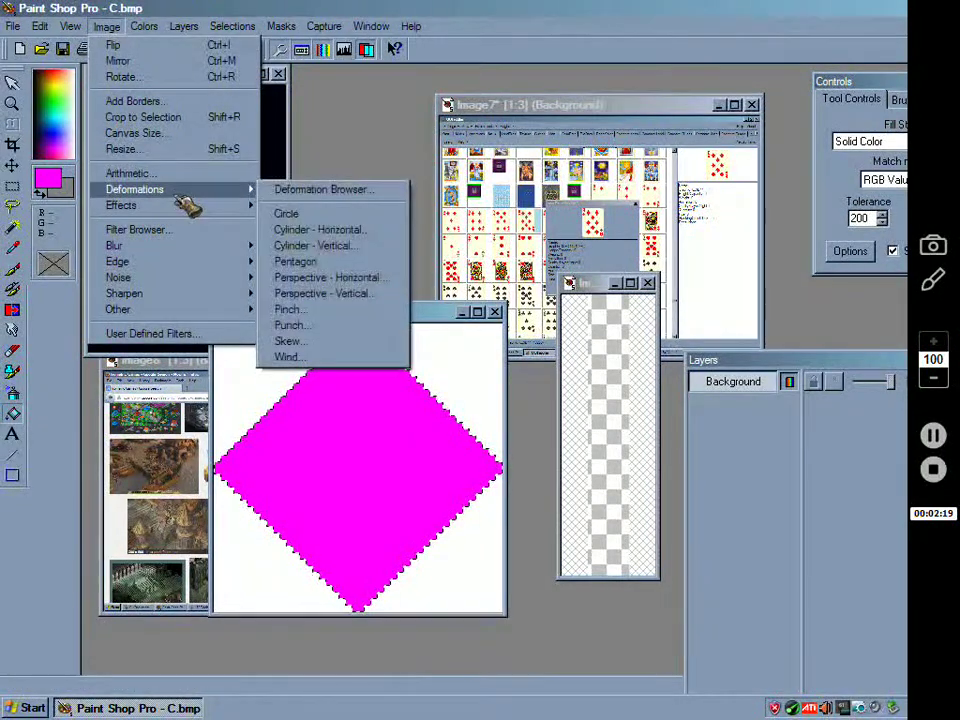
pyautogui.click(176, 134)
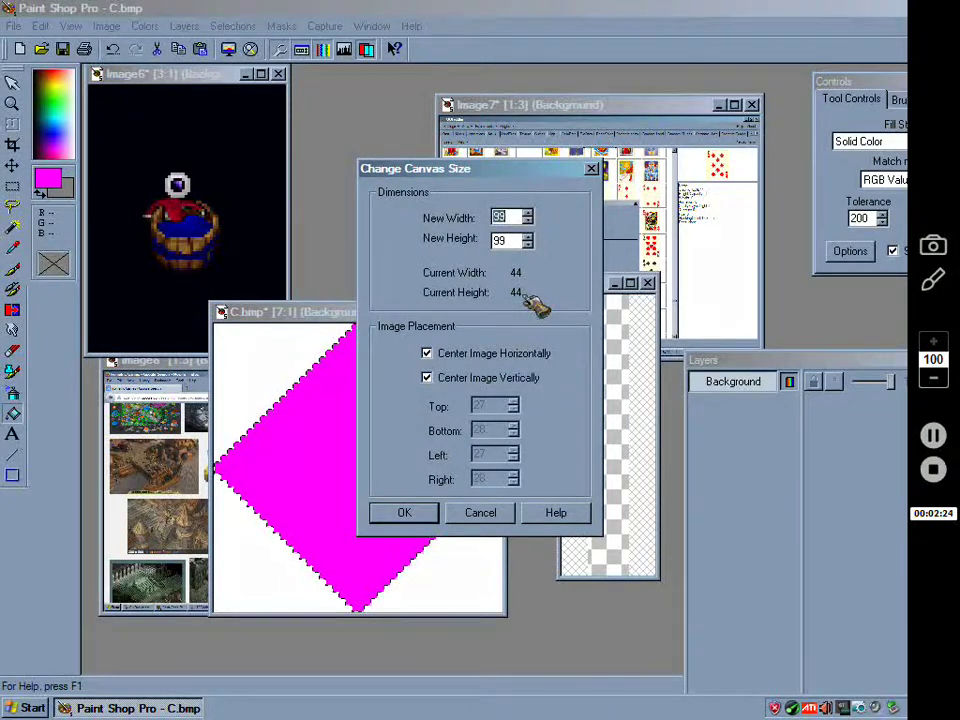
pyautogui.click(490, 513)
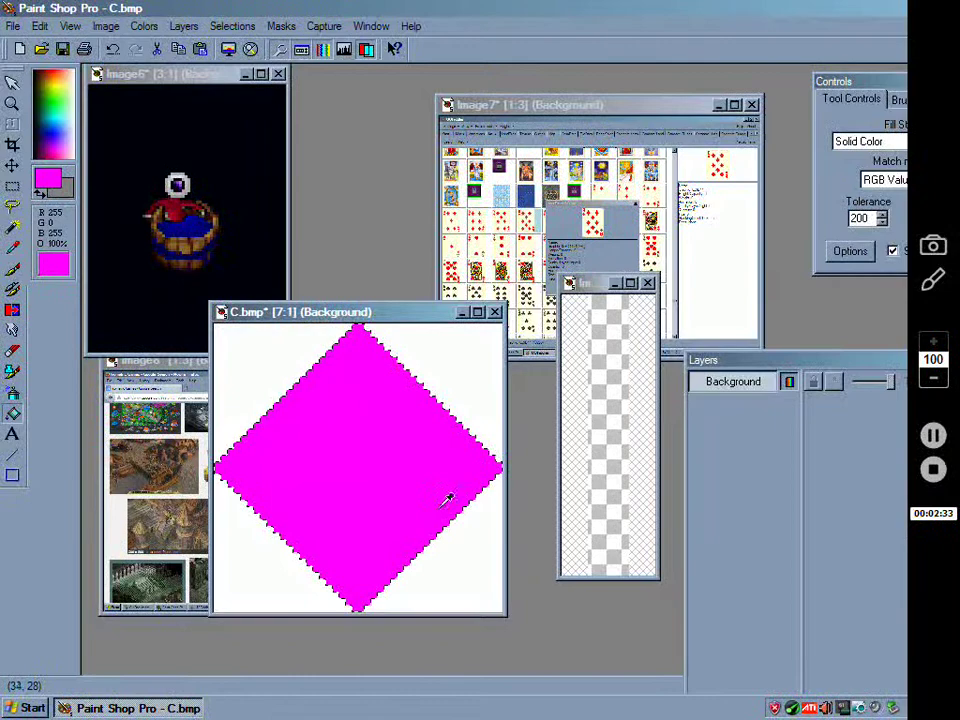
# Step: Copy the magenta diamond and bring the transparent Image9 forward, zoomed in
pyautogui.hotkey('ctrl', 'd')
pyautogui.moveTo(611, 297); pyautogui.dragTo(418, 206)
pyautogui.click(435, 251)
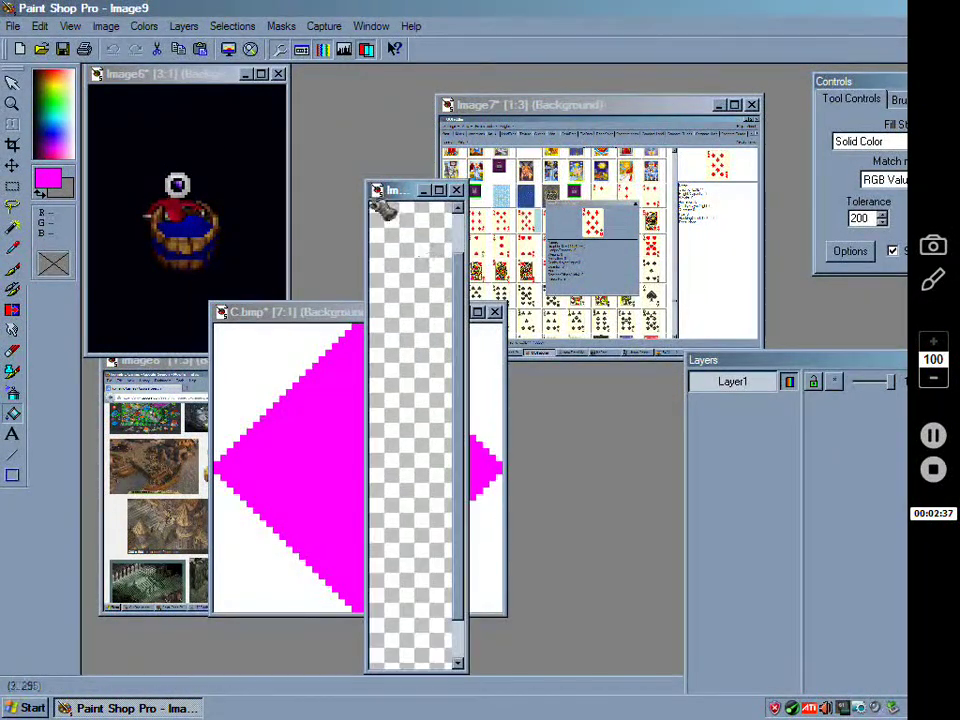
# Step: Check the New Image dialog's 44 × 300 size, then cancel it
pyautogui.click(14, 26)
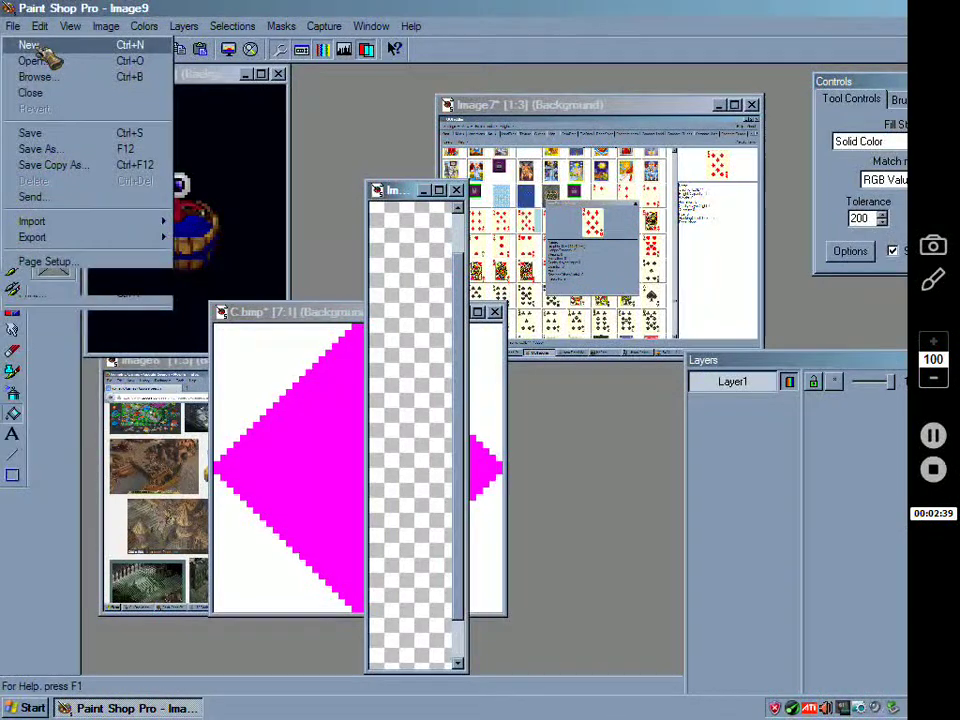
pyautogui.click(40, 50)
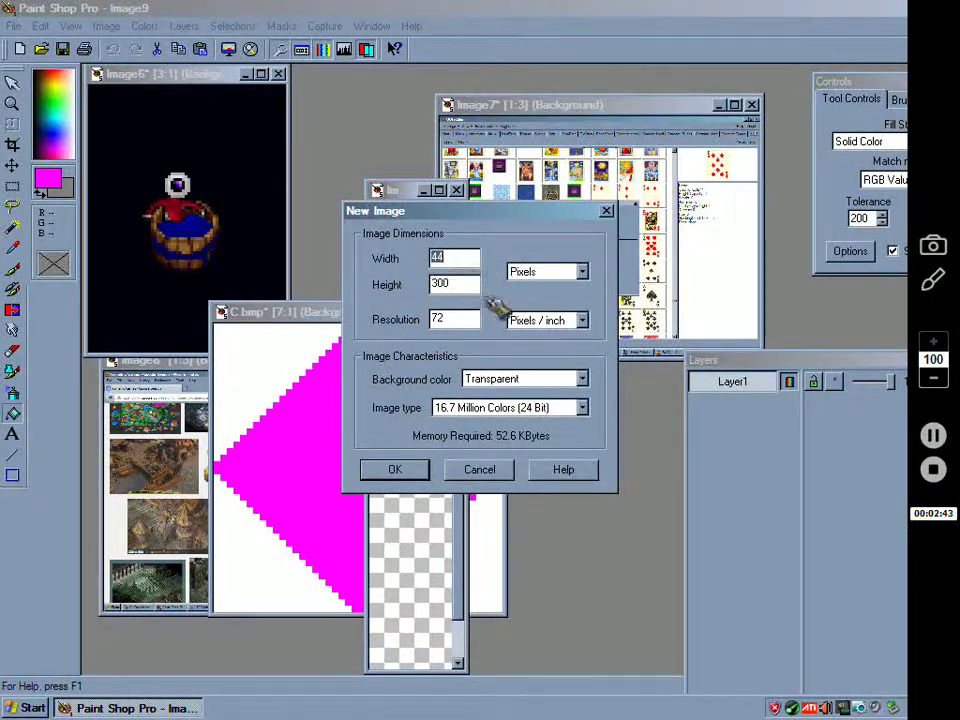
pyautogui.doubleClick(440, 283)
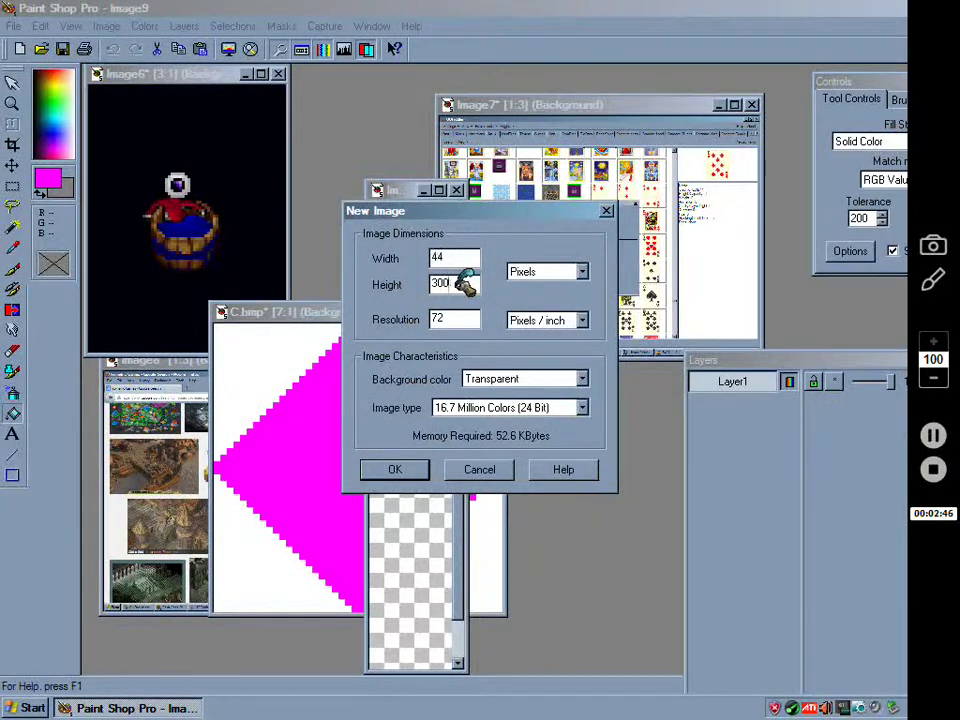
pyautogui.click(481, 471)
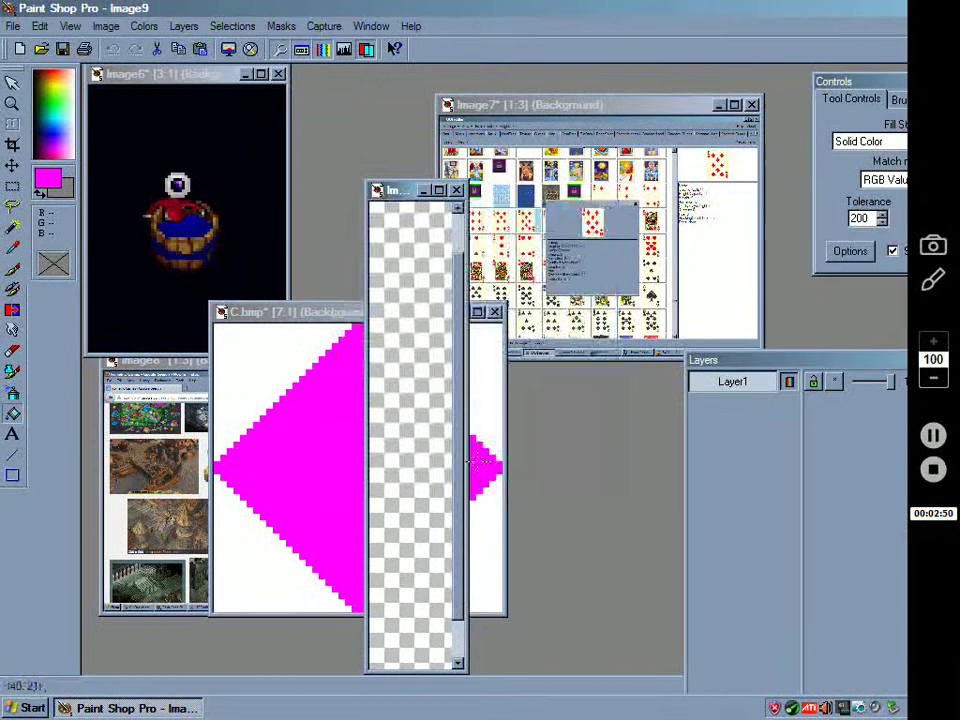
# Step: Move the Image9 window up, enlarge it and maximize it to fill the workspace
pyautogui.moveTo(414, 191); pyautogui.dragTo(414, 77)
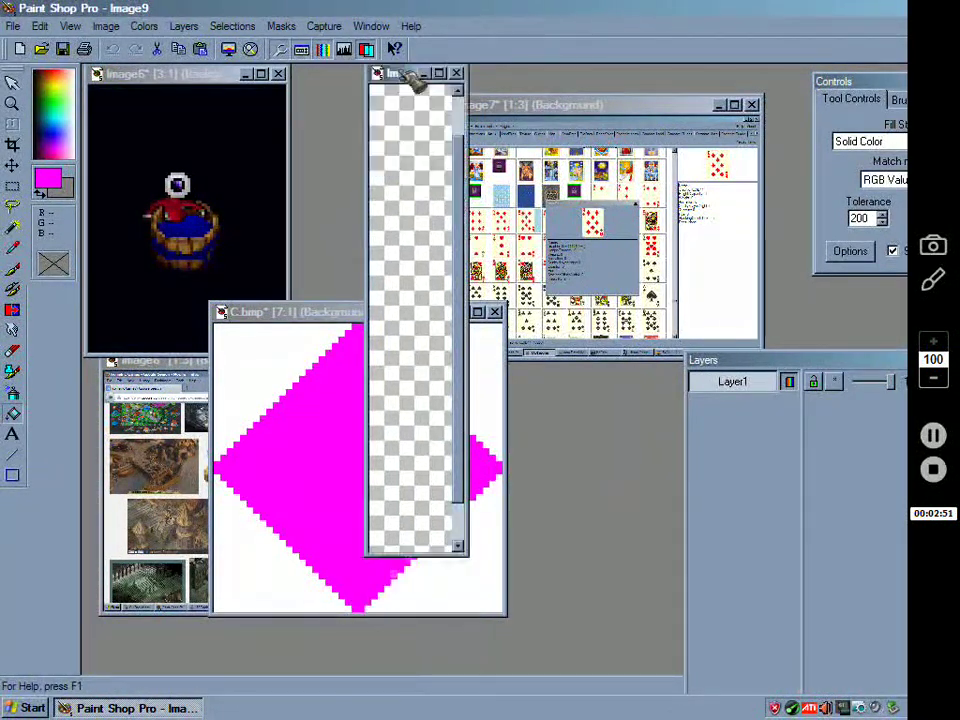
pyautogui.hotkey('ctrl', 'w')
pyautogui.moveTo(543, 369); pyautogui.dragTo(545, 561)
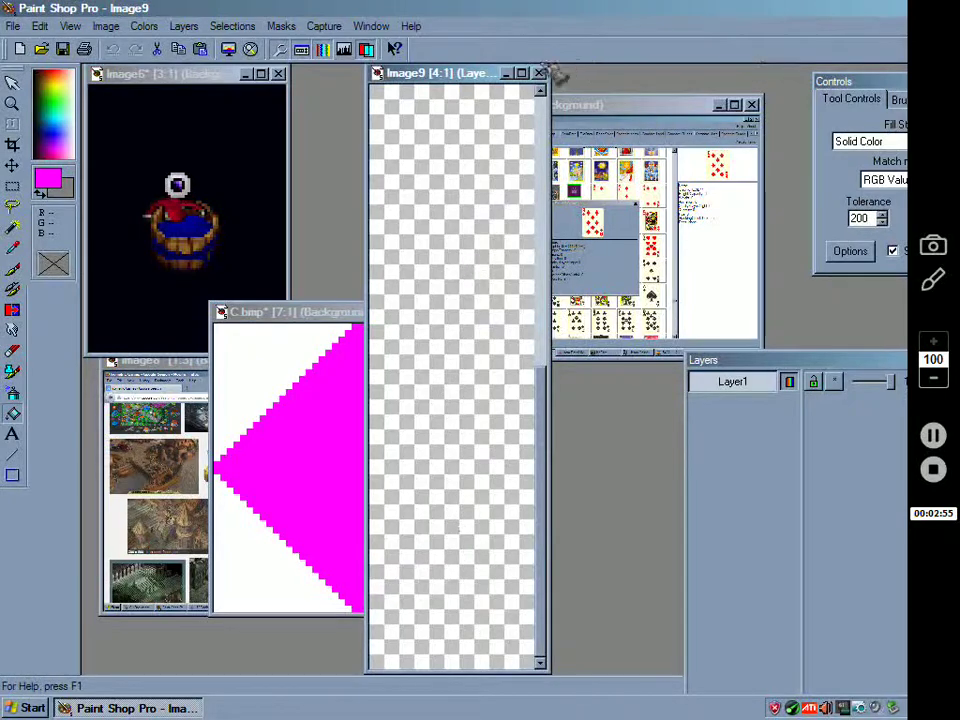
pyautogui.doubleClick(395, 73)
# Step: Paste the magenta diamond as a 44 × 44 selection at Image9's bottom, re-placing it once
pyautogui.press('-')
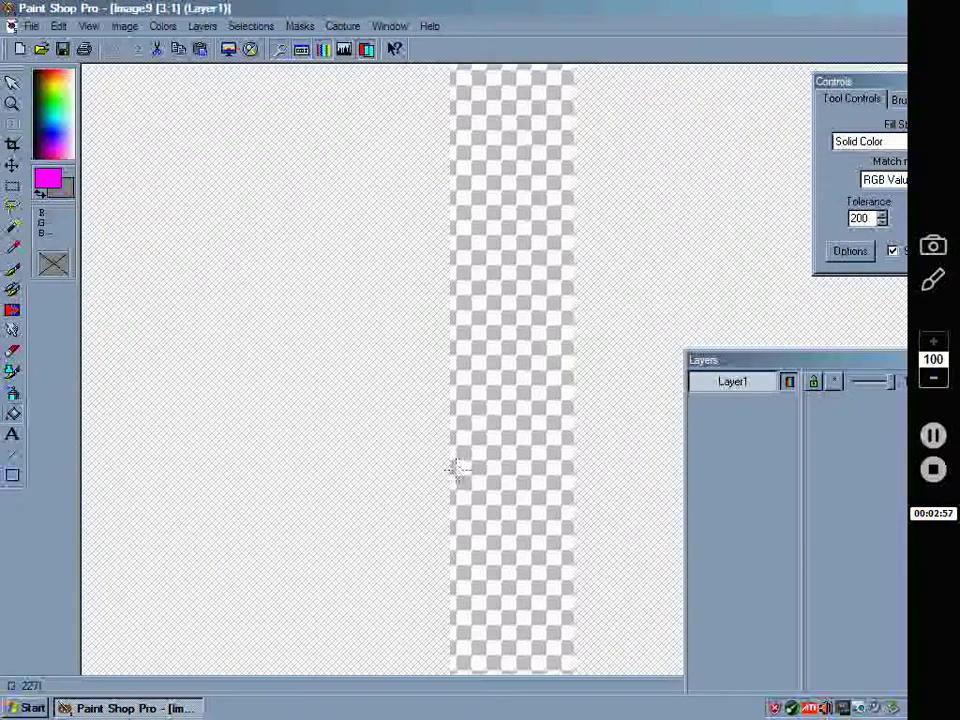
pyautogui.press('+')
pyautogui.press('+')
pyautogui.hotkey('ctrl', 'e')
pyautogui.press('-')
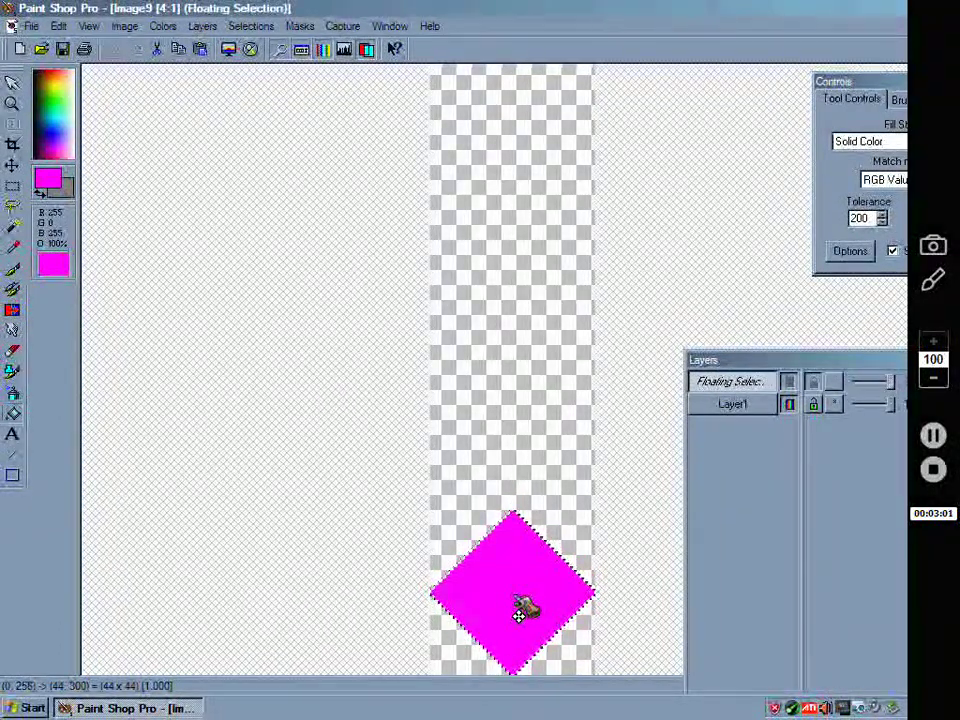
pyautogui.click(519, 616)
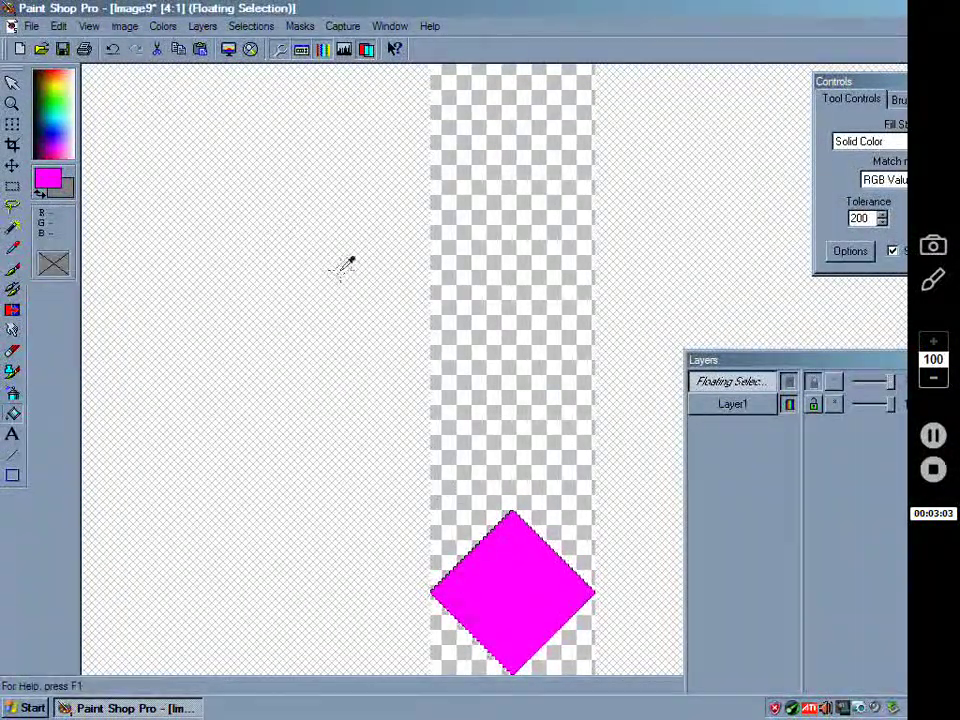
pyautogui.hotkey('ctrl', 'z')
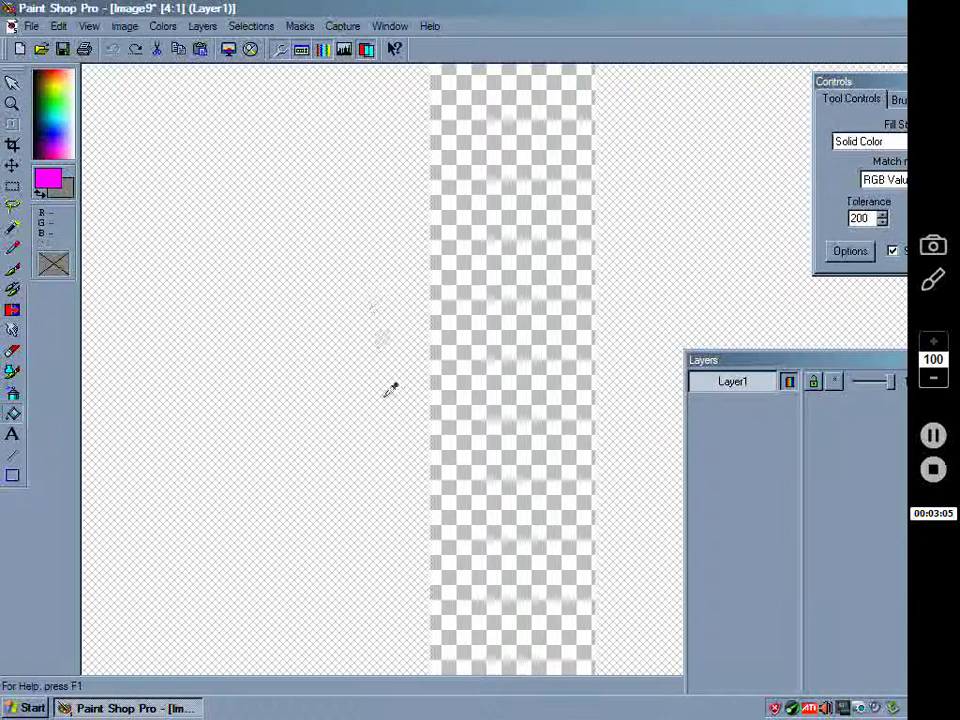
pyautogui.hotkey('ctrl', 'e')
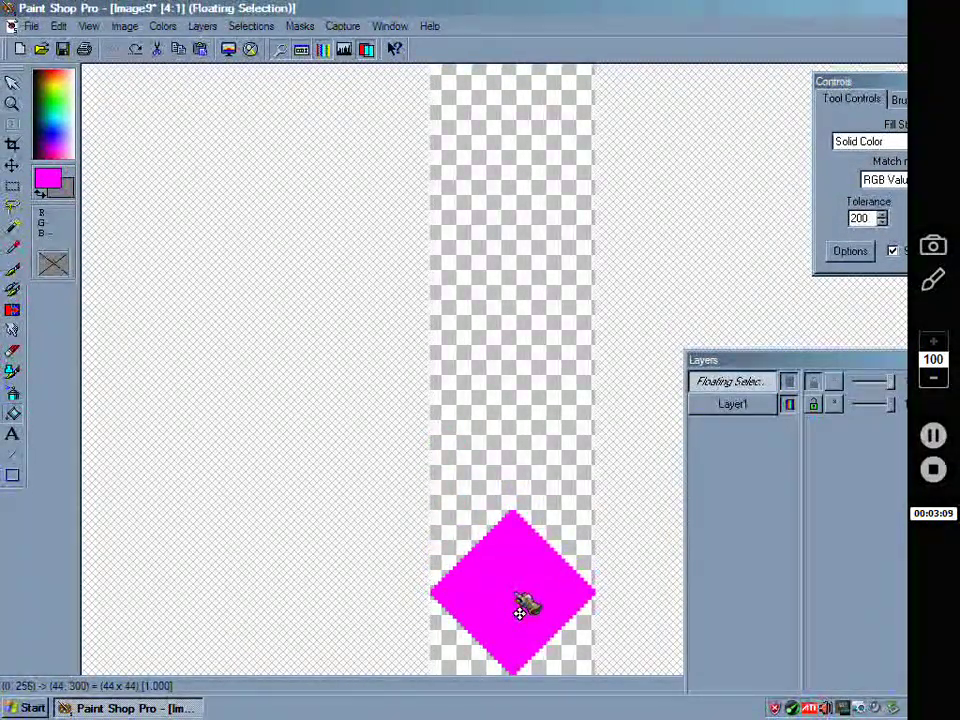
pyautogui.click(520, 610)
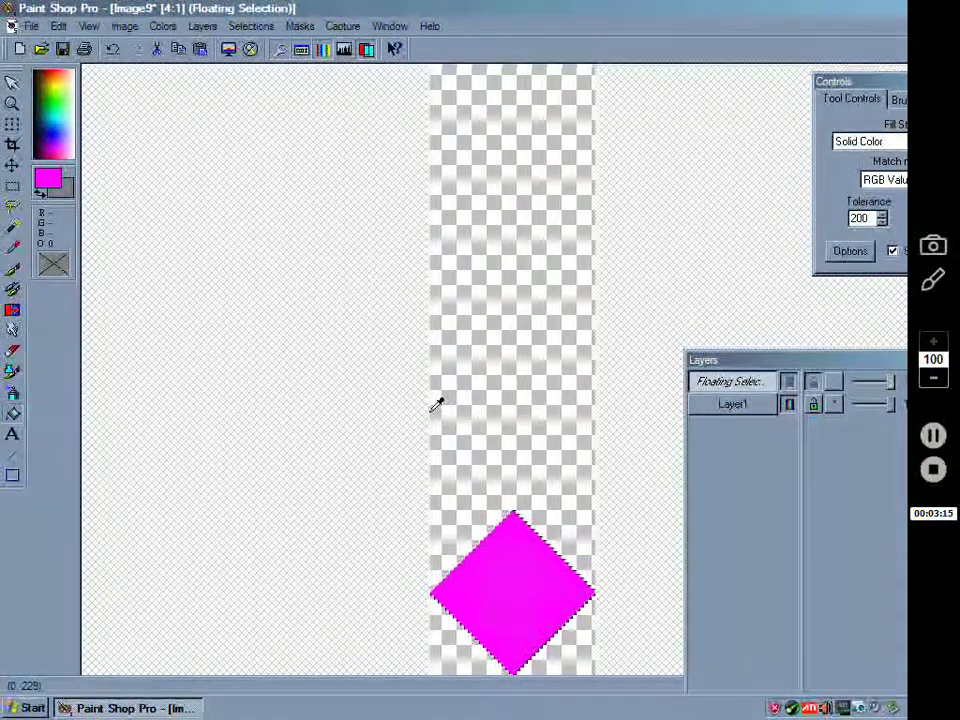
pyautogui.click(251, 26)
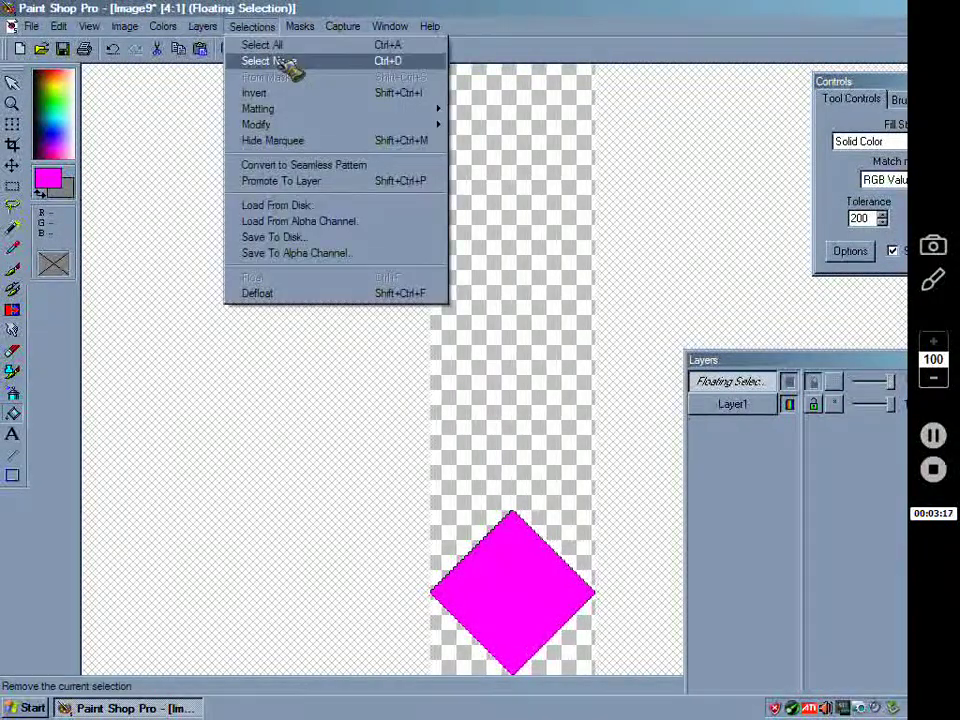
# Step: Clear the selection and Magic Wand-select the empty area above the diamond
pyautogui.click(270, 61)
pyautogui.click(12, 228)
pyautogui.click(538, 381)
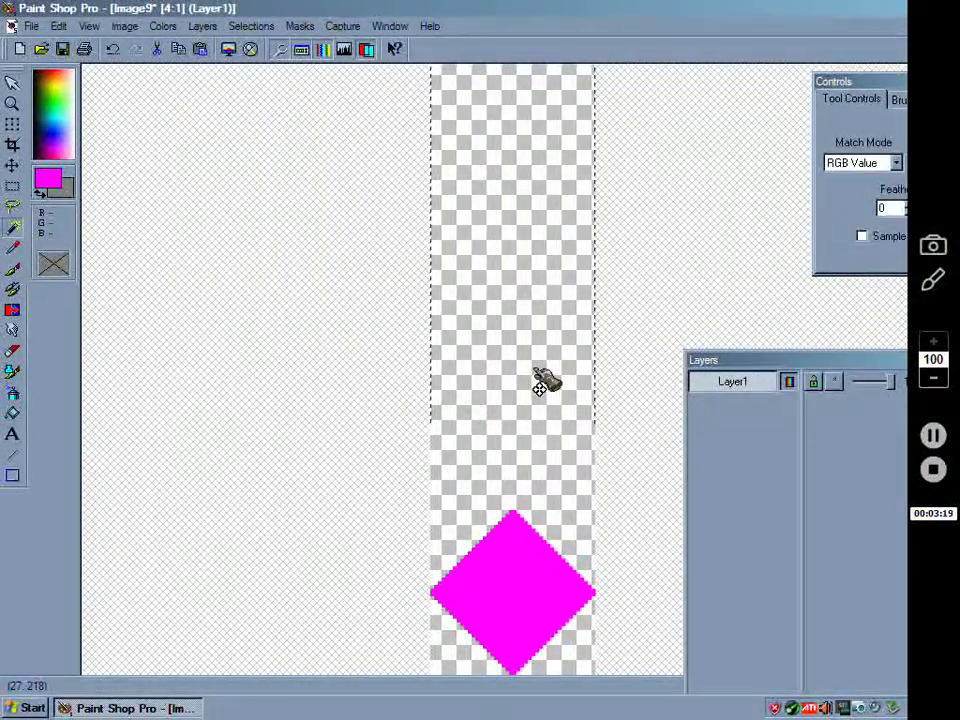
# Step: Set the foreground to #00FF00, flood fill the selection green, then deselect
pyautogui.click(60, 183)
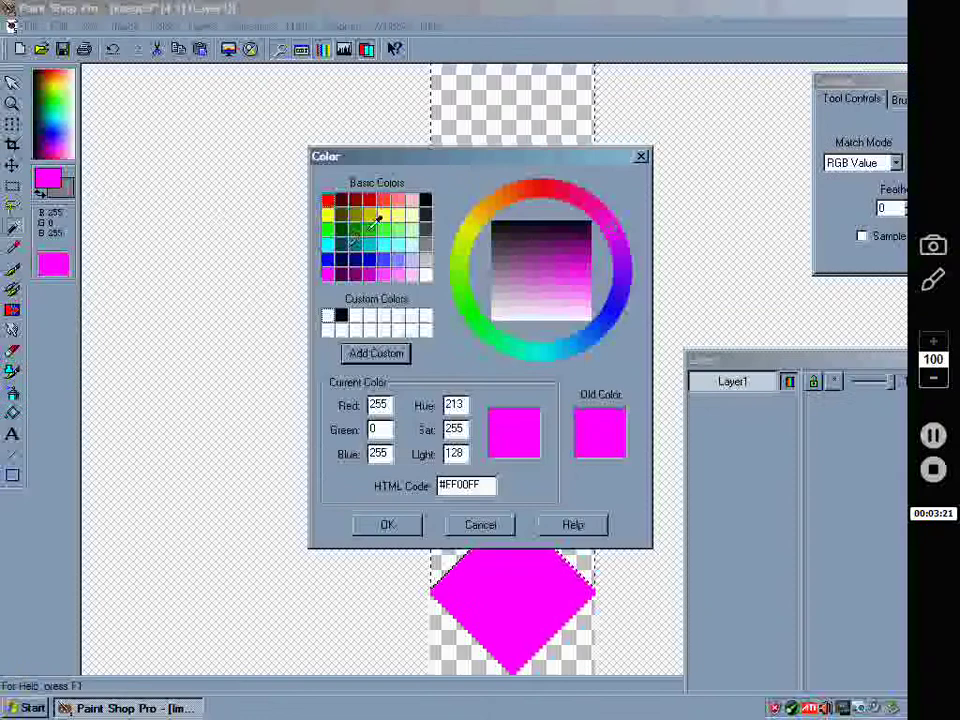
pyautogui.click(339, 228)
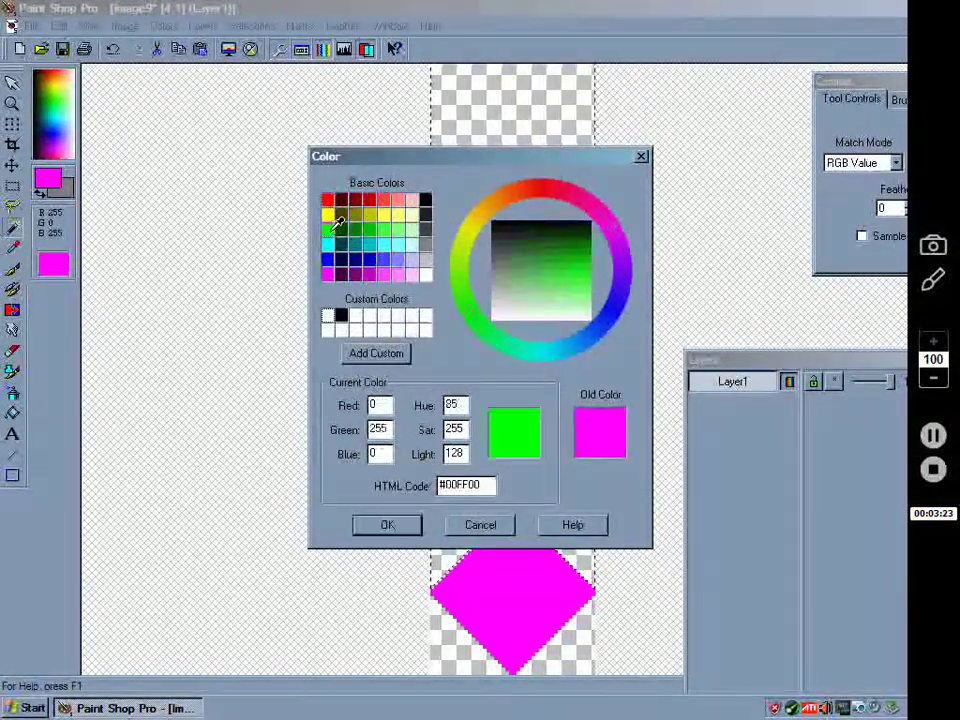
pyautogui.click(387, 524)
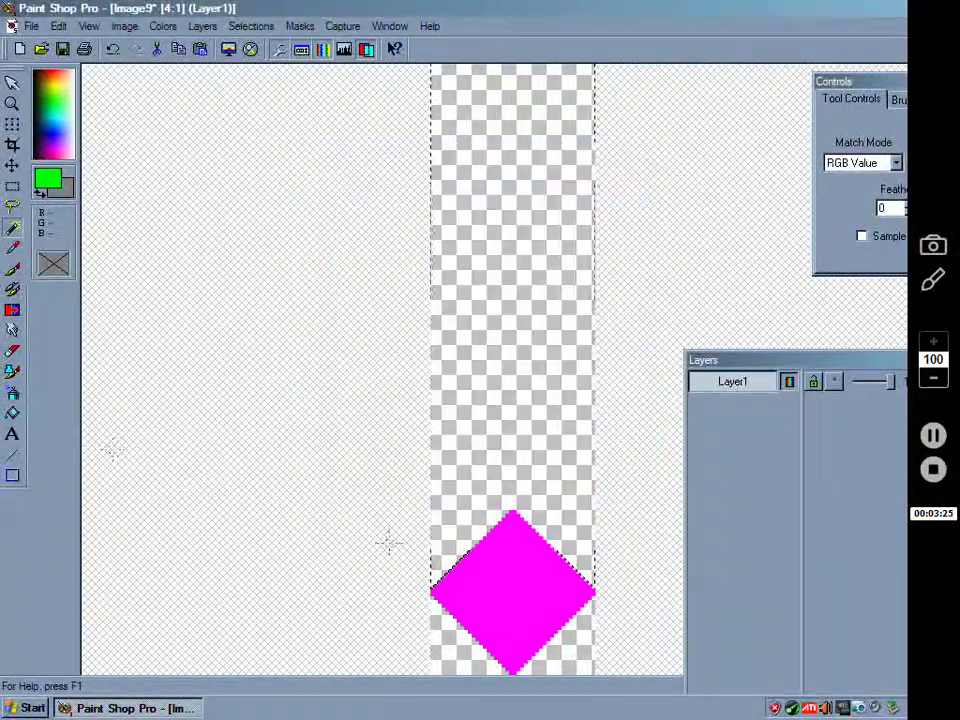
pyautogui.click(12, 413)
pyautogui.click(545, 410)
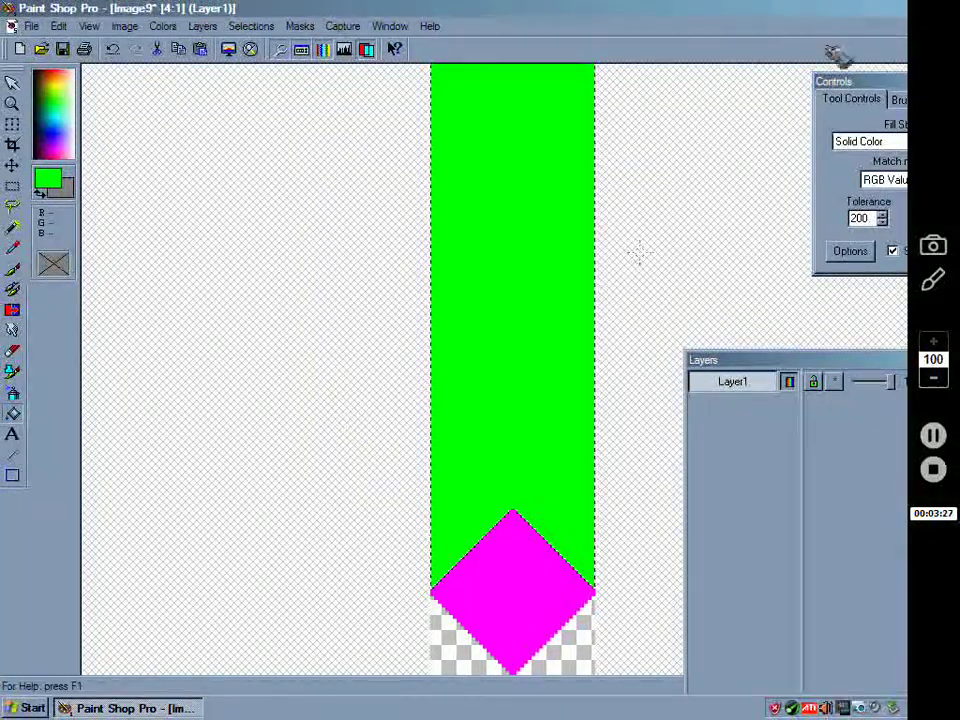
pyautogui.press('-')
pyautogui.press('-')
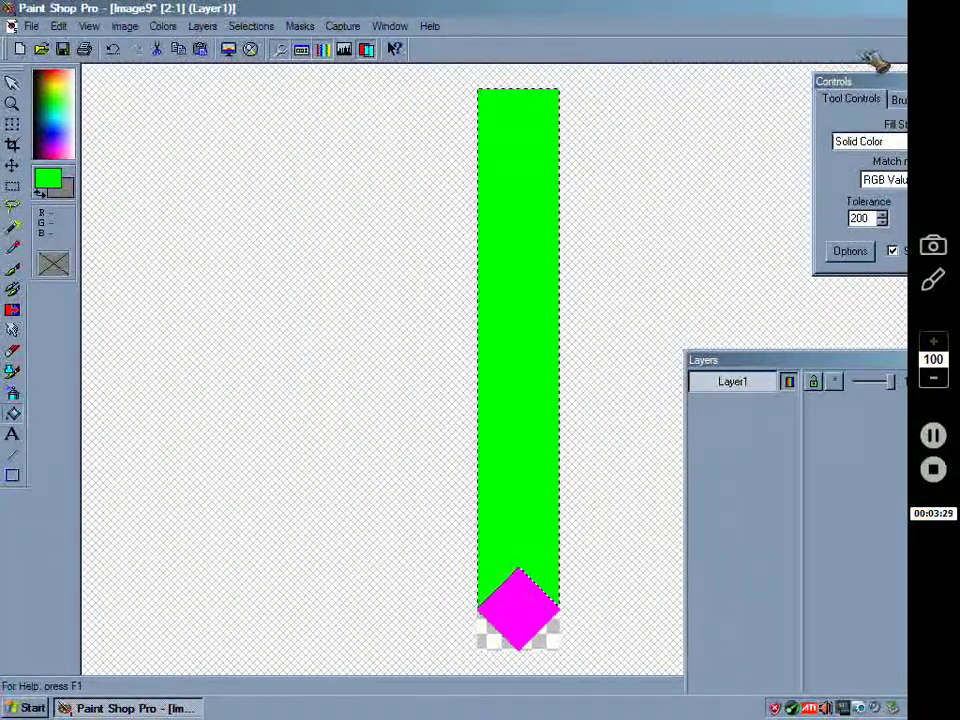
pyautogui.click(250, 26)
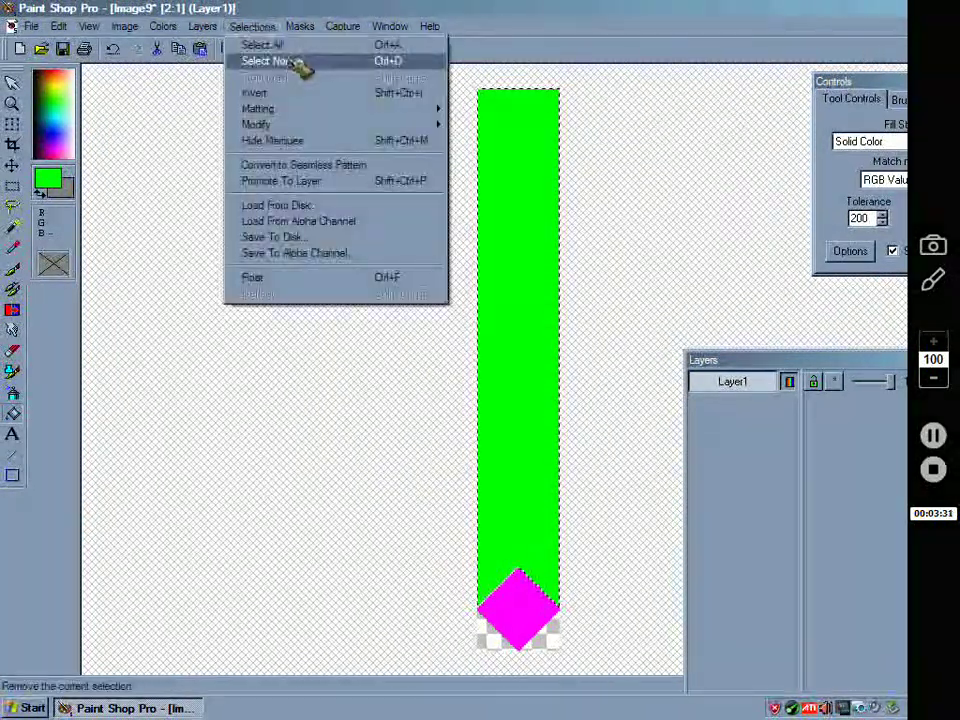
pyautogui.click(298, 62)
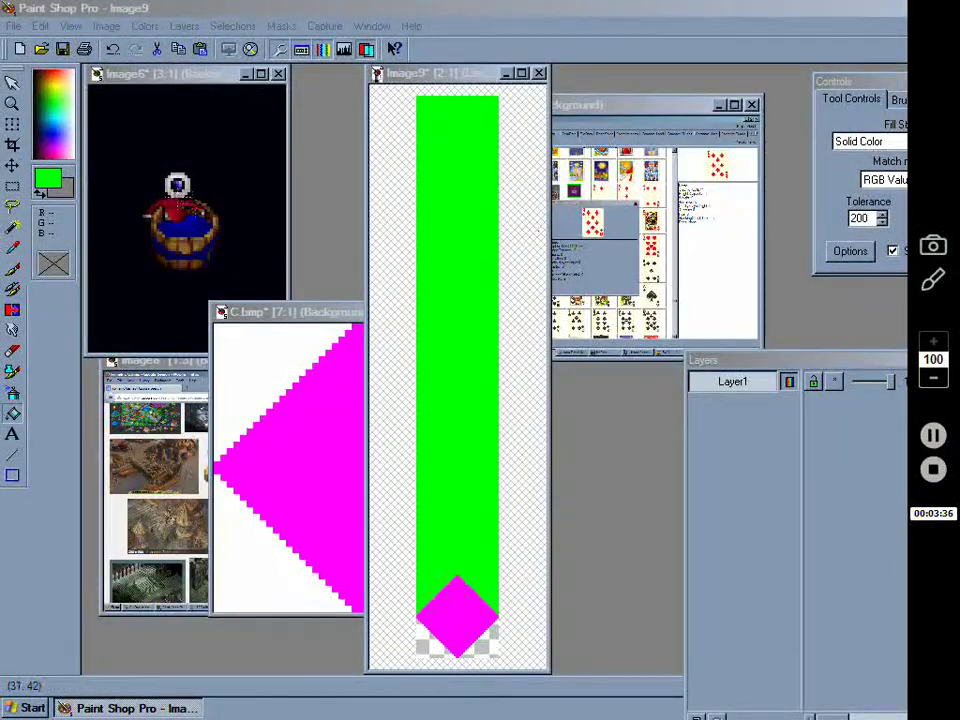
# Step: Add a new raster layer, Layer2, to the Image9 strip
pyautogui.moveTo(425, 88); pyautogui.dragTo(439, 88)
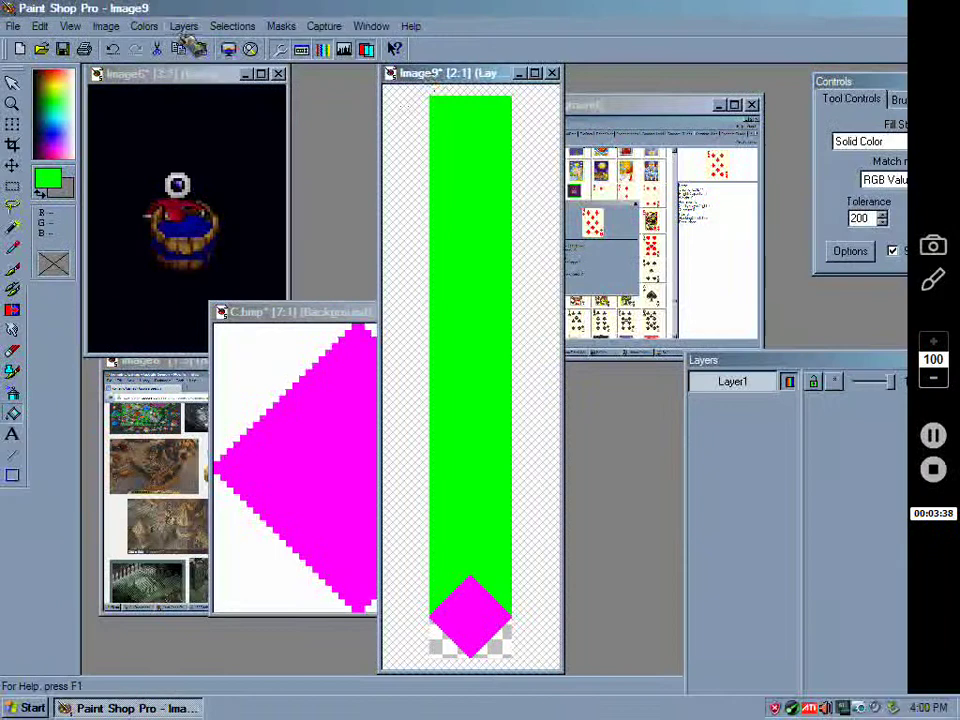
pyautogui.click(183, 26)
pyautogui.click(235, 45)
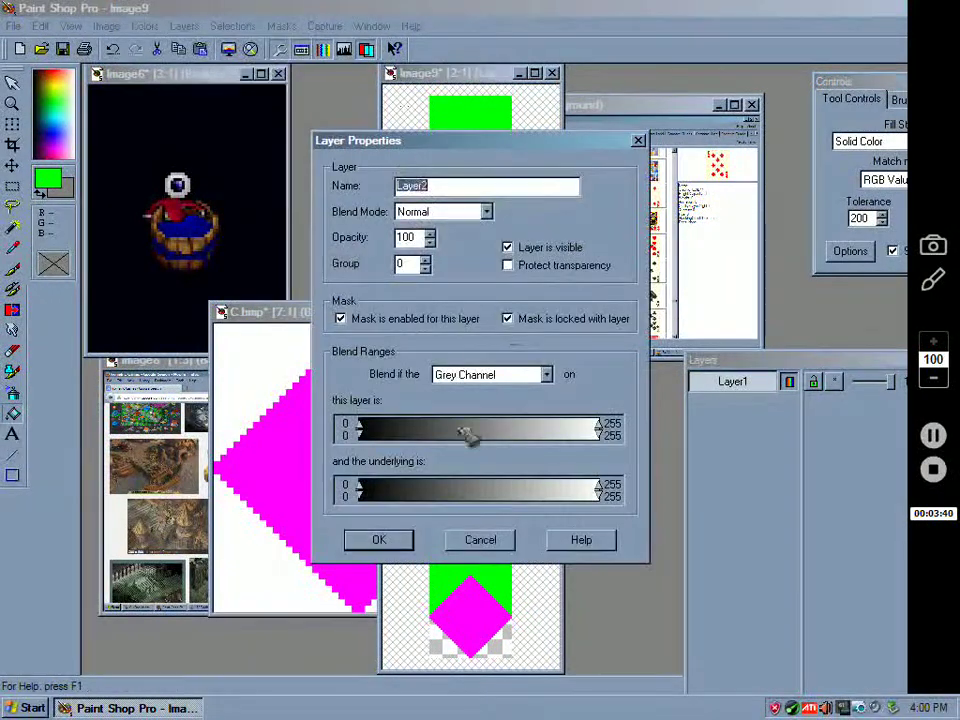
pyautogui.click(382, 539)
# Step: In Image6, Magic Wand-select the black background around the barrel
pyautogui.click(172, 73)
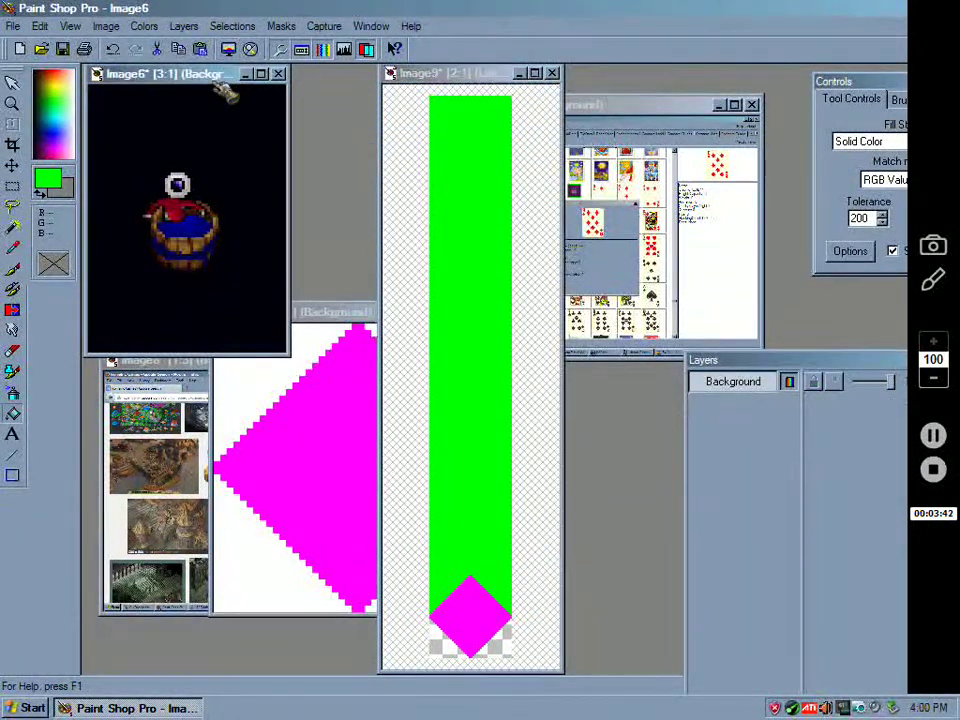
pyautogui.click(13, 227)
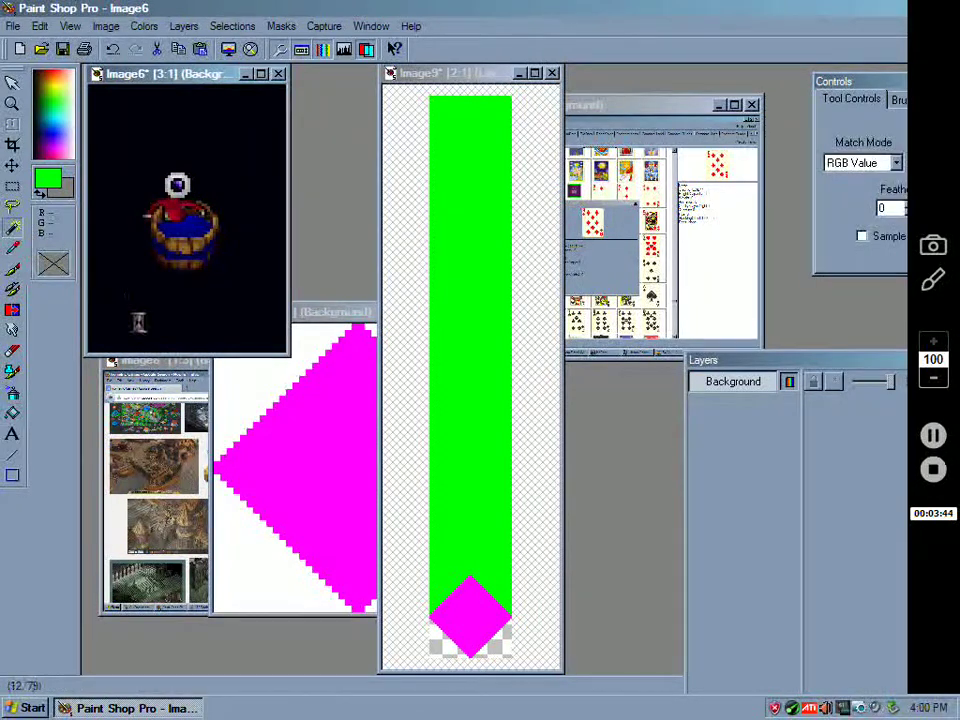
pyautogui.click(128, 314)
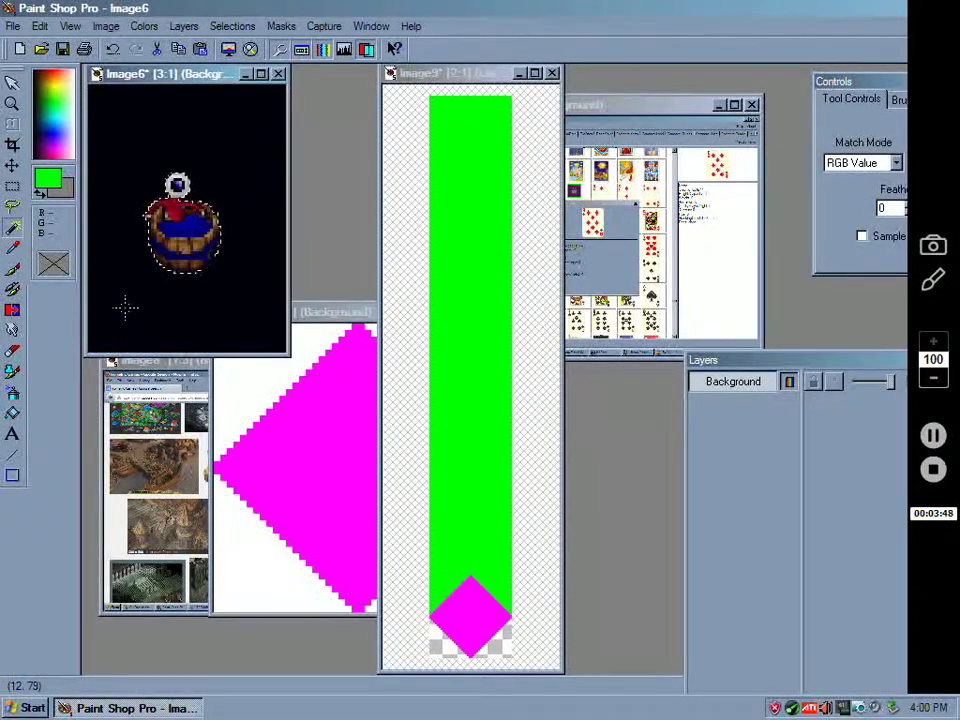
# Step: Drag the barrel into Image9, position it on the magenta diamond and deselect to fix it
pyautogui.moveTo(180, 225); pyautogui.dragTo(460, 110)
pyautogui.moveTo(600, 543); pyautogui.dragTo(474, 624)
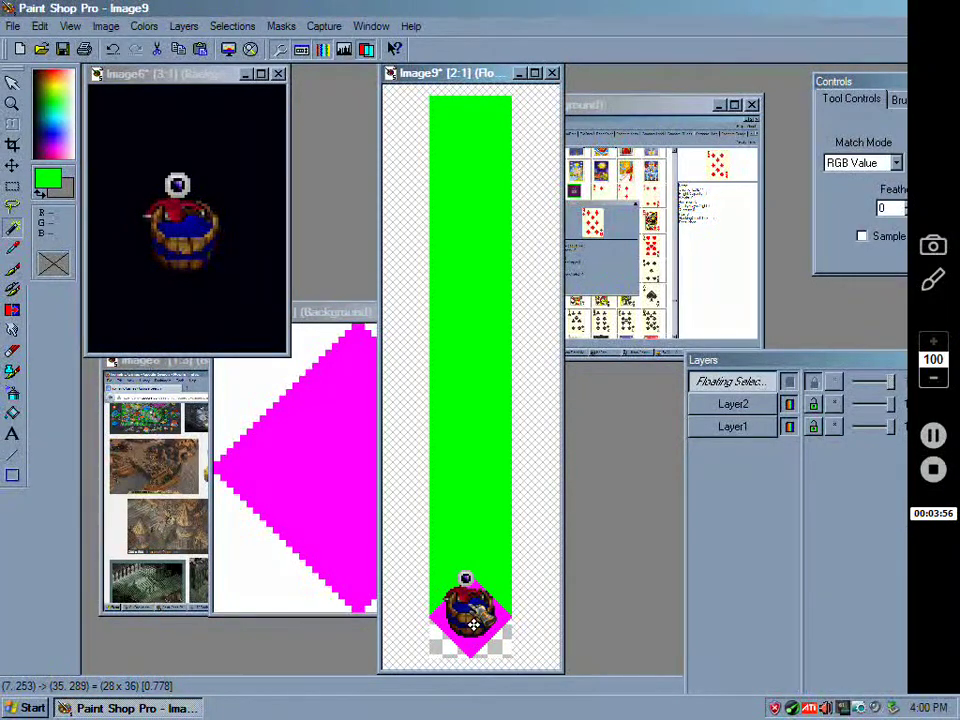
pyautogui.moveTo(474, 624); pyautogui.dragTo(477, 622)
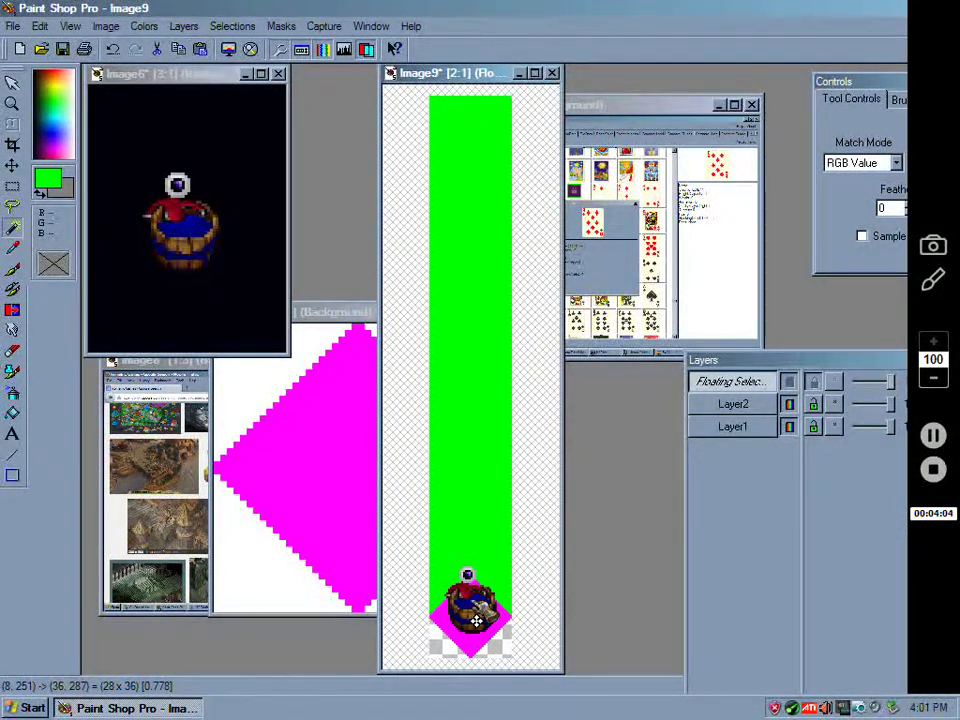
pyautogui.moveTo(477, 622); pyautogui.dragTo(459, 518)
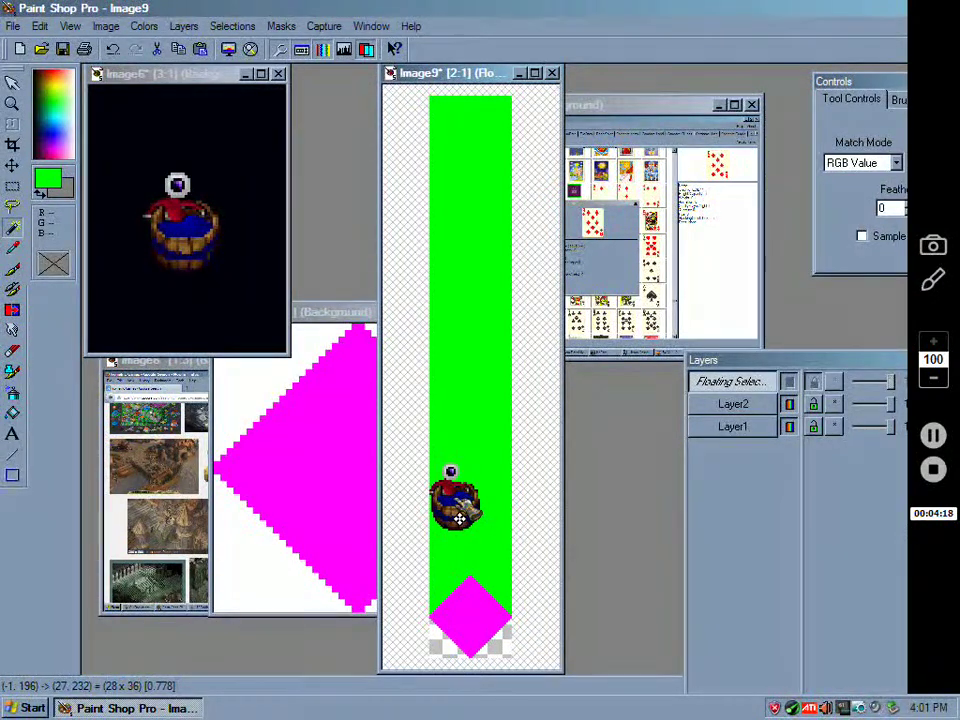
pyautogui.moveTo(459, 518); pyautogui.dragTo(473, 624)
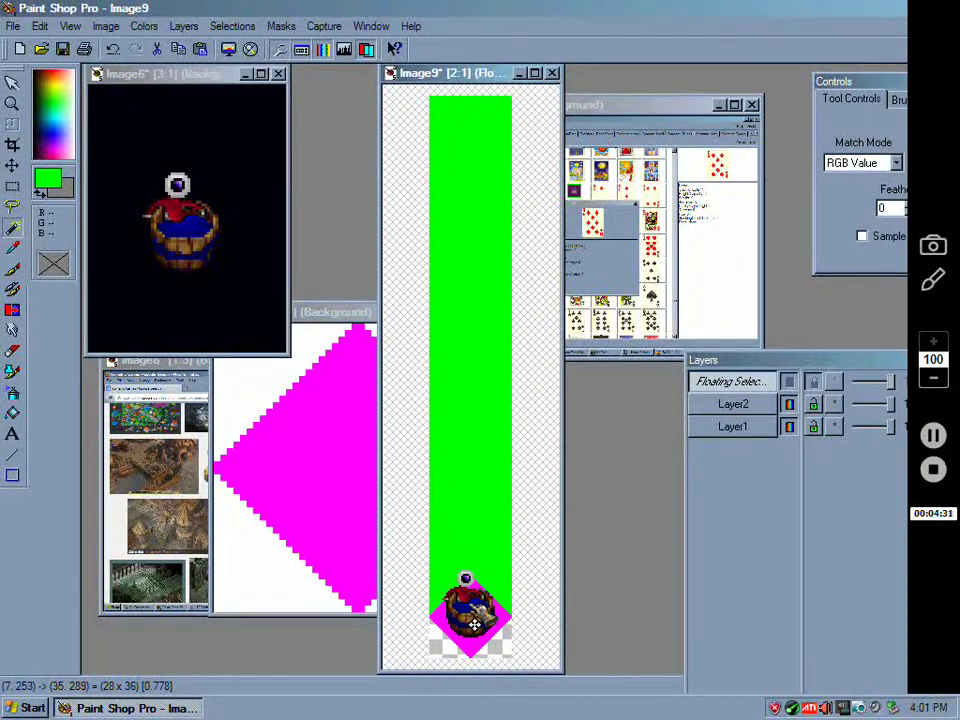
pyautogui.click(232, 26)
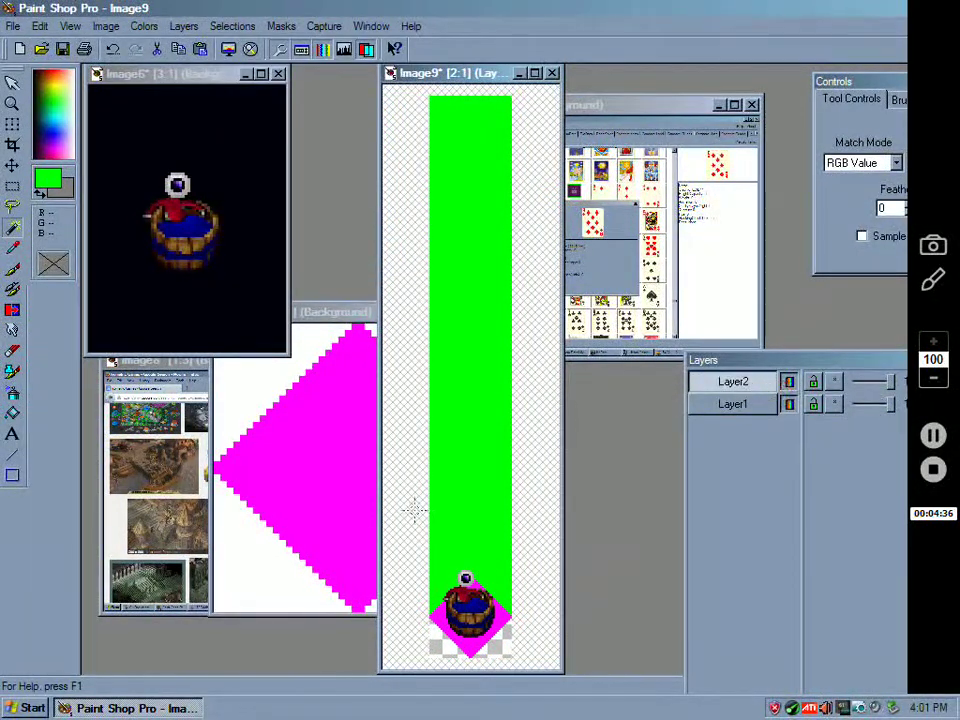
# Step: On Layer1, flood-fill the green column behind the barrel with black
pyautogui.click(762, 404)
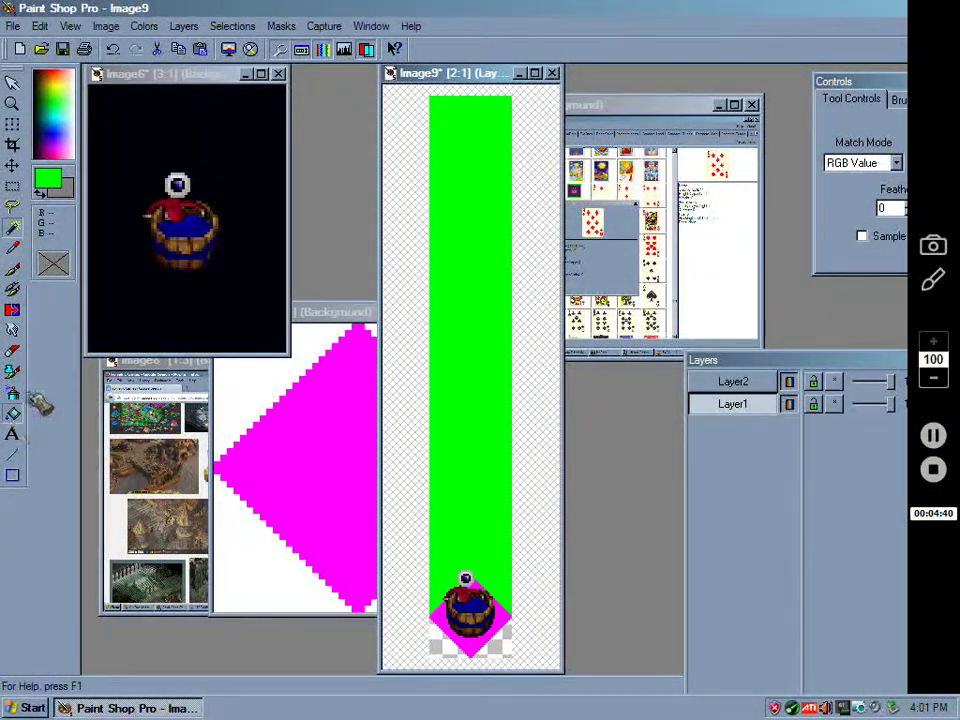
pyautogui.click(47, 179)
pyautogui.click(428, 196)
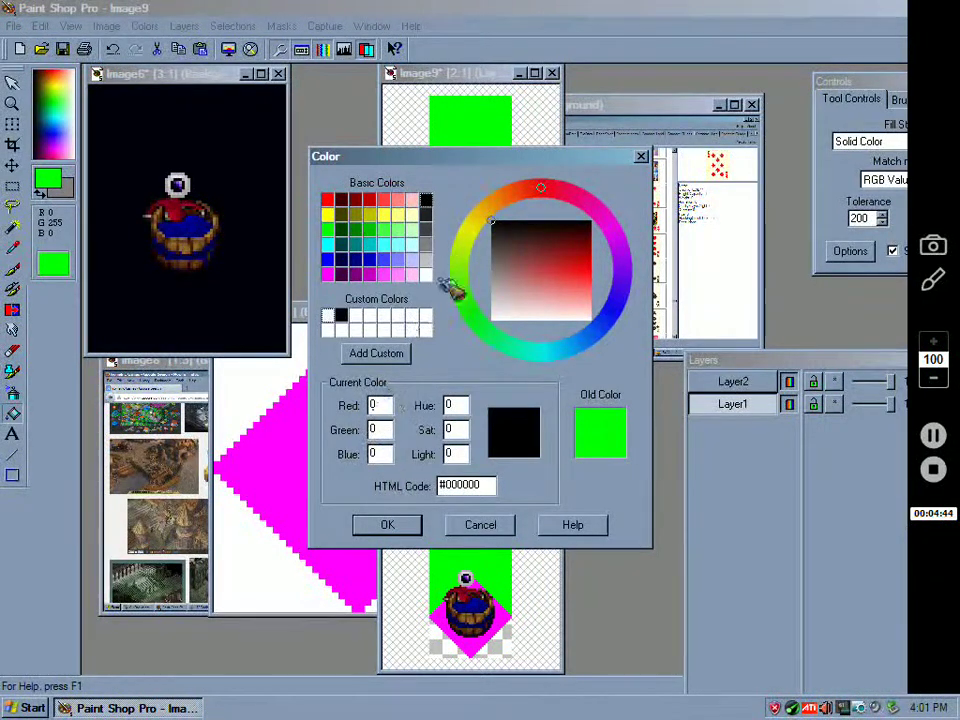
pyautogui.click(426, 273)
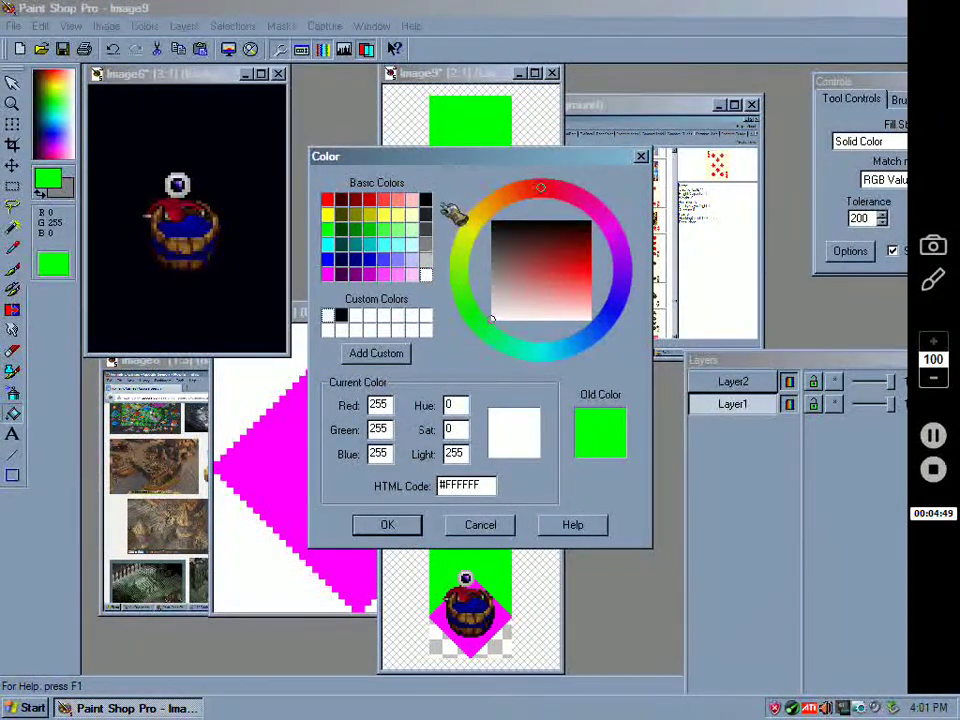
pyautogui.click(426, 199)
pyautogui.click(392, 524)
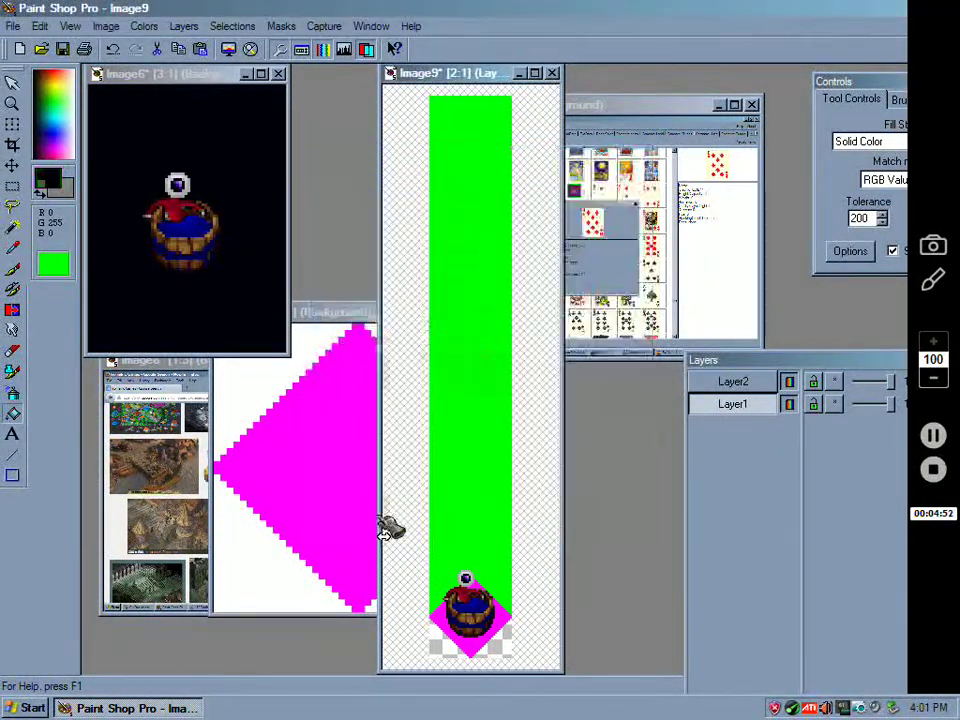
pyautogui.click(449, 459)
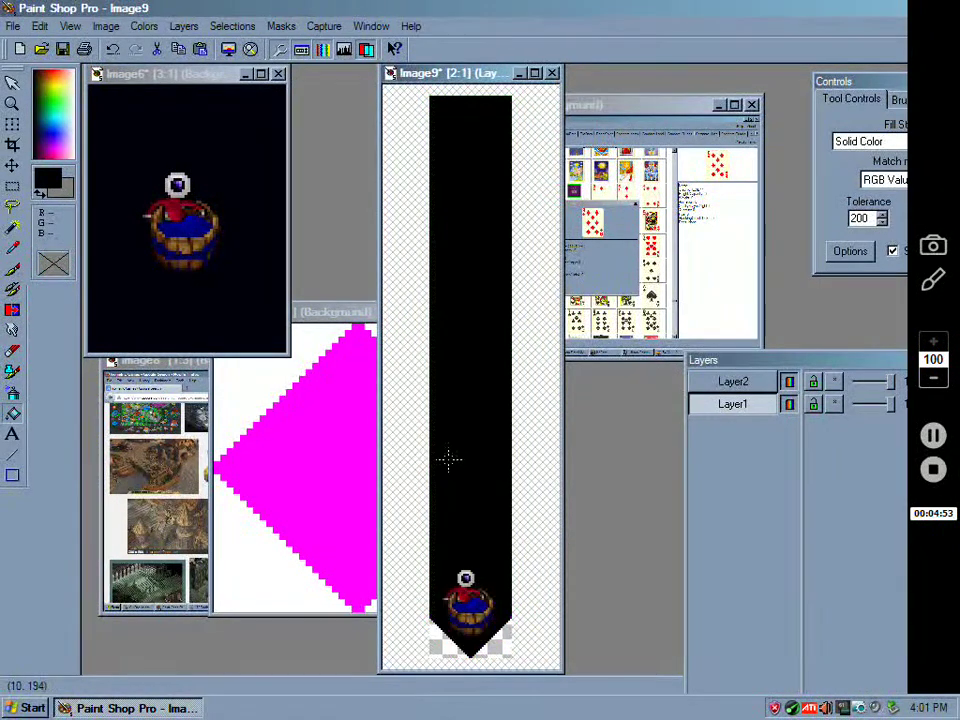
# Step: Magic-wand the empty corners beside the diamond's point, fill them white, then select none
pyautogui.click(232, 26)
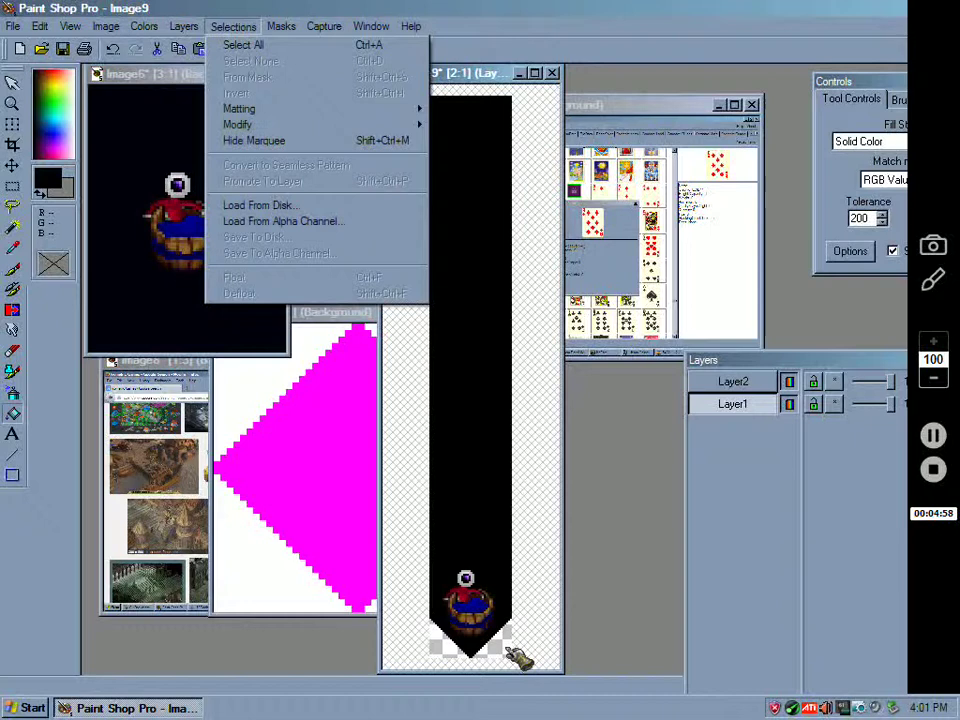
pyautogui.click(12, 227)
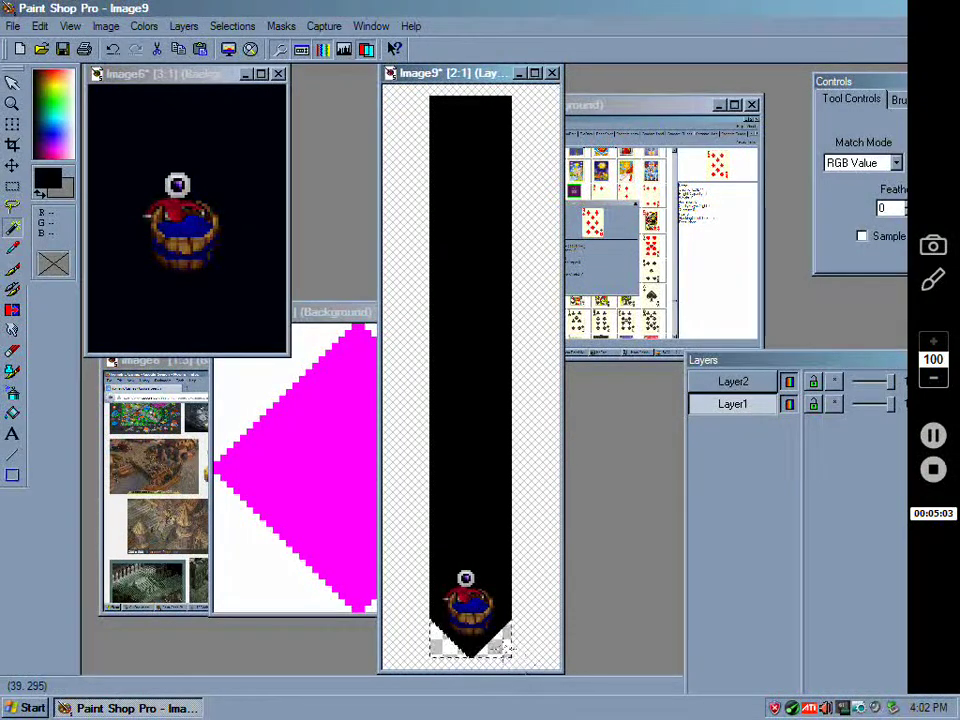
pyautogui.click(50, 180)
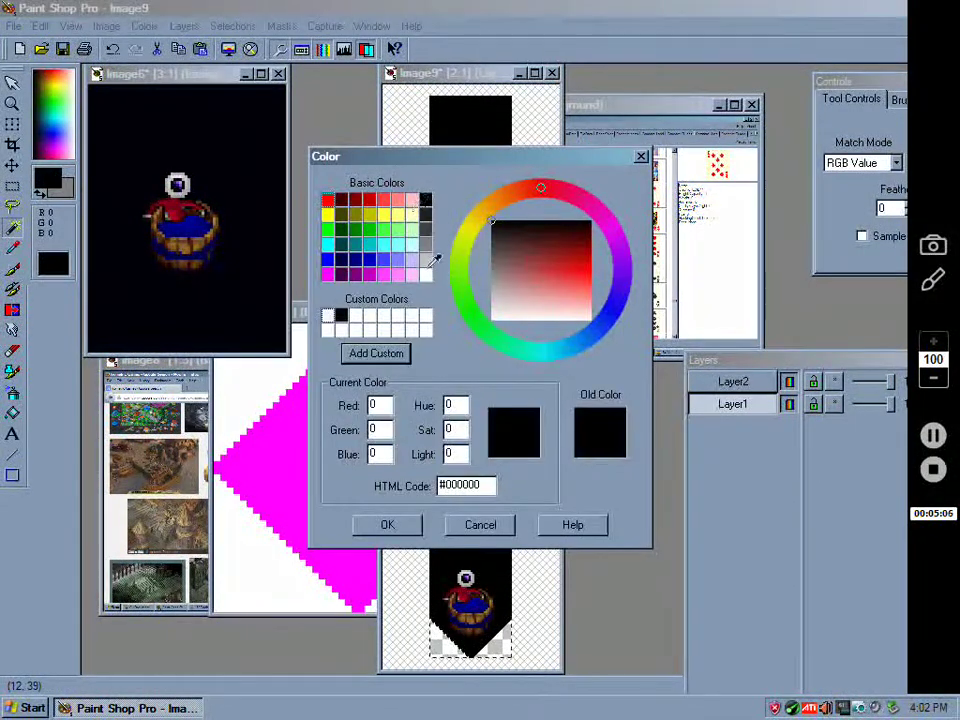
pyautogui.click(426, 272)
pyautogui.click(408, 530)
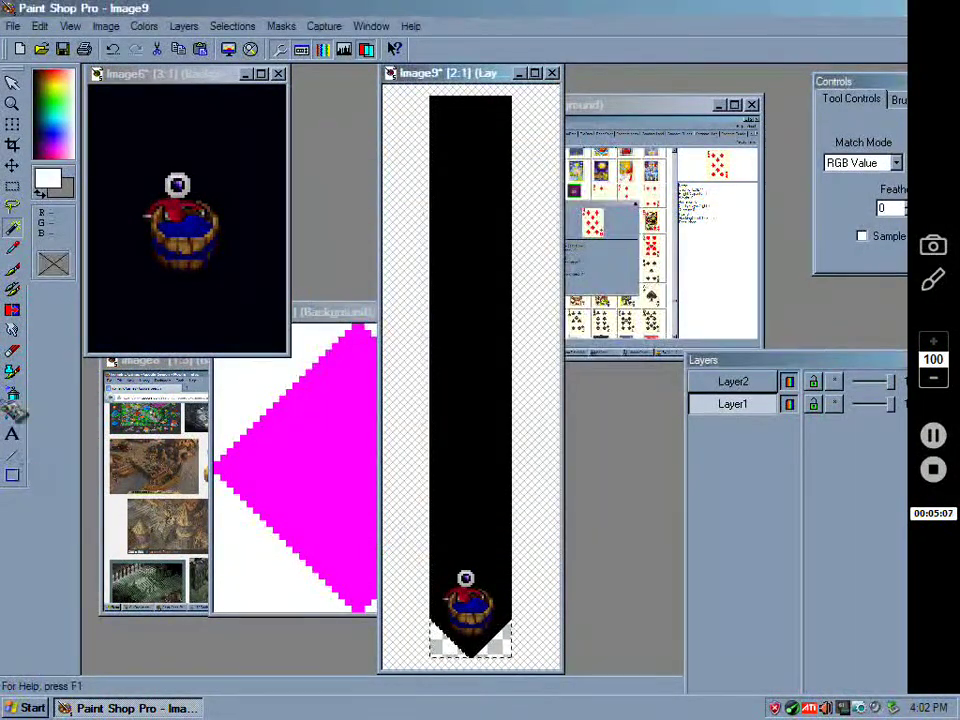
pyautogui.click(13, 413)
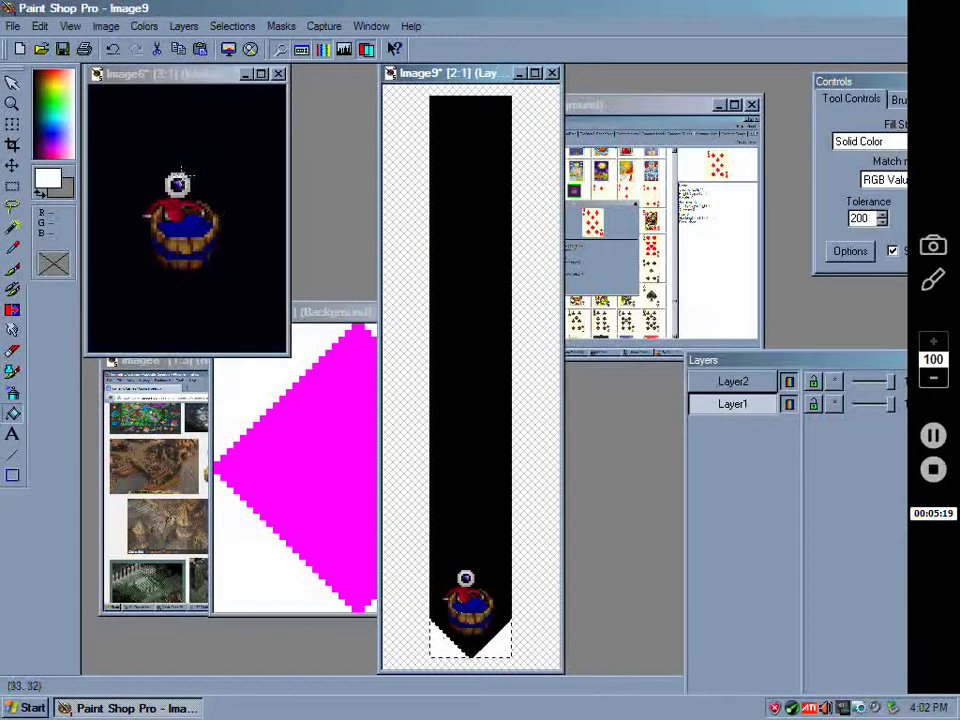
pyautogui.click(232, 26)
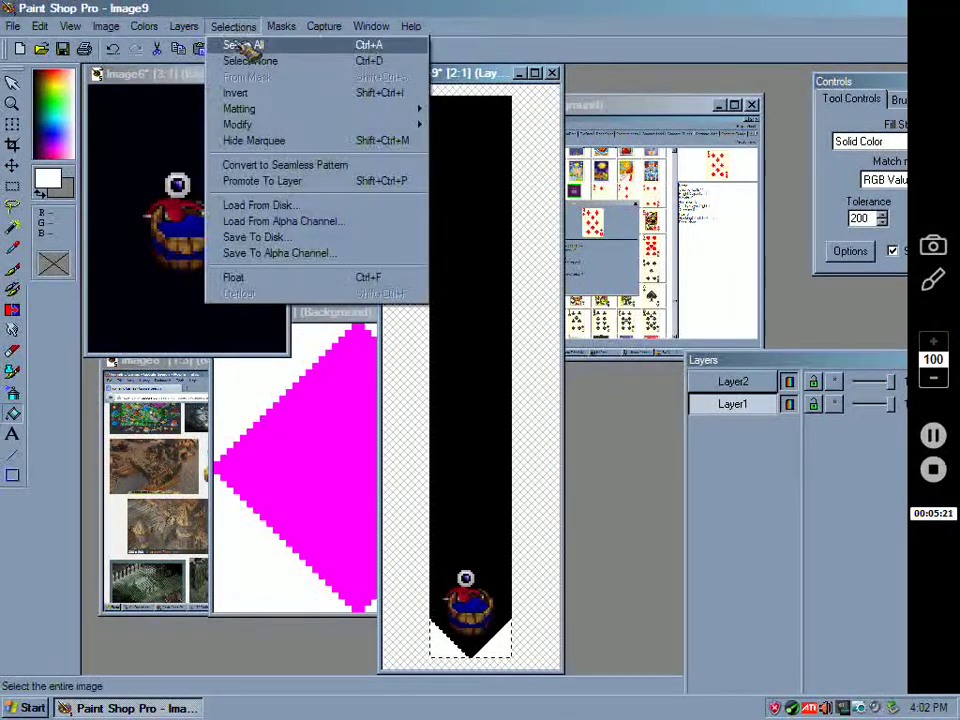
pyautogui.click(253, 60)
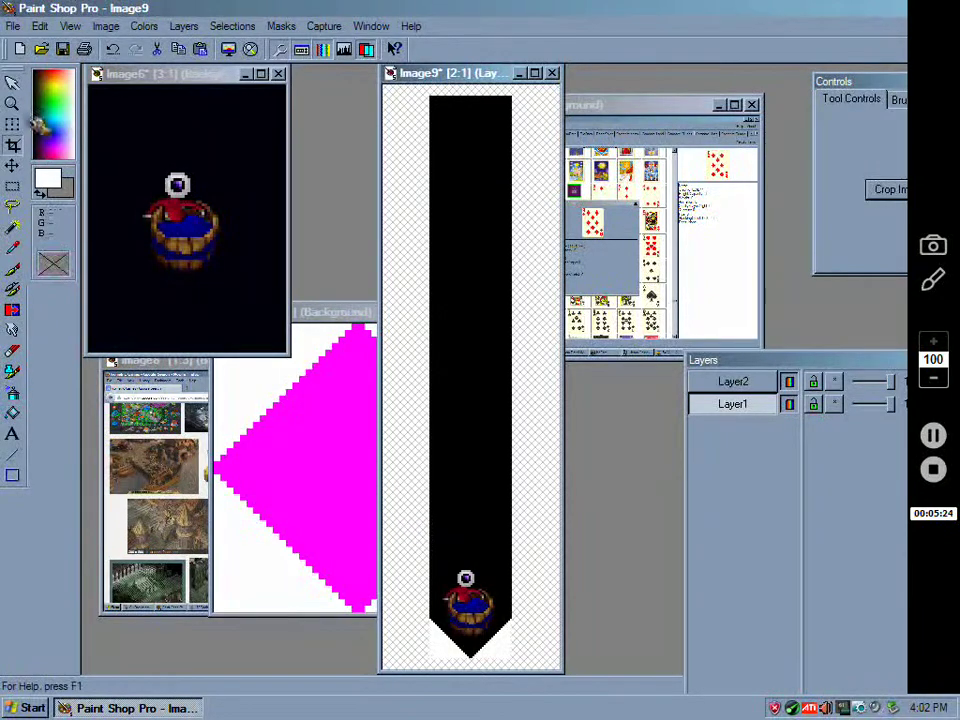
# Step: Zoom in on the barrel sprite and maximize the Image9 window
pyautogui.click(12, 103)
pyautogui.click(437, 481)
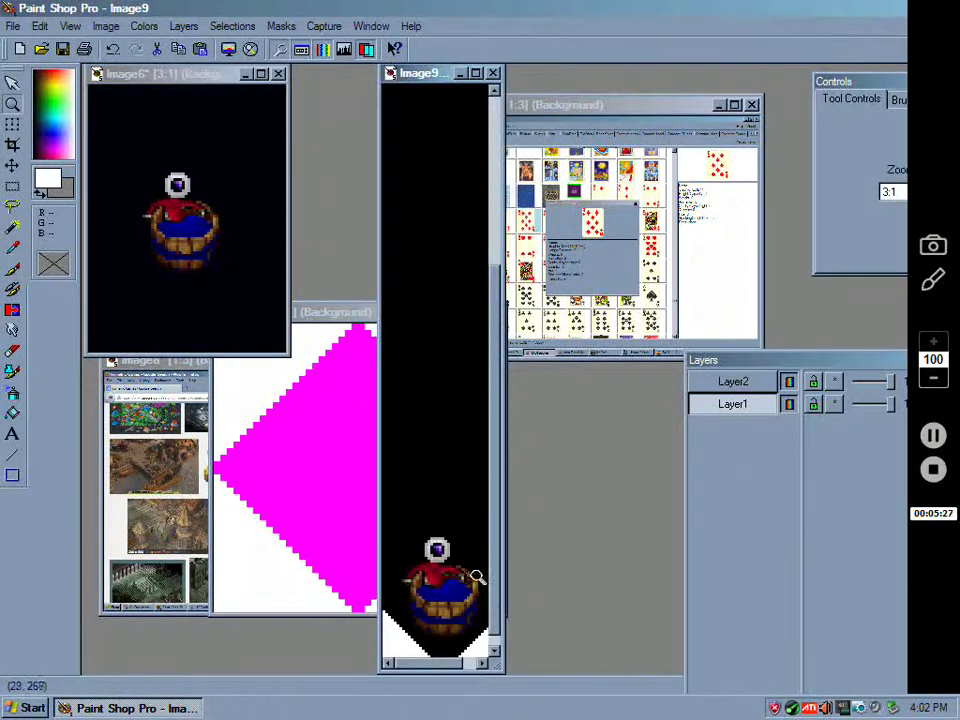
pyautogui.click(477, 73)
pyautogui.click(523, 516)
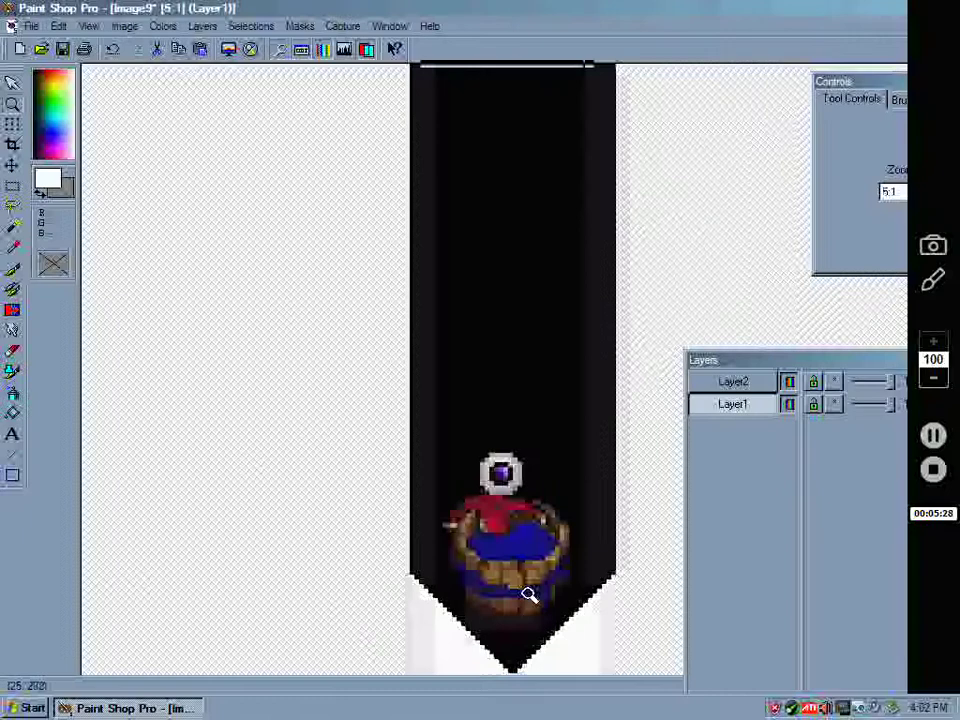
# Step: Crop Image9 to a square tile of the barrel with the column's pointed base
pyautogui.click(12, 144)
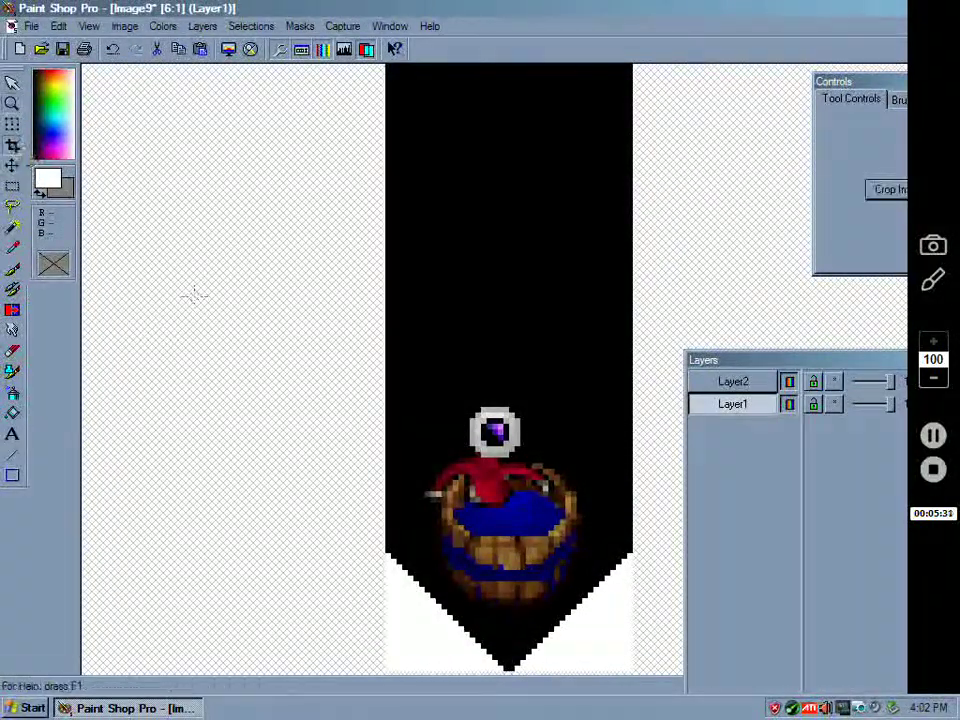
pyautogui.moveTo(380, 356); pyautogui.dragTo(660, 662)
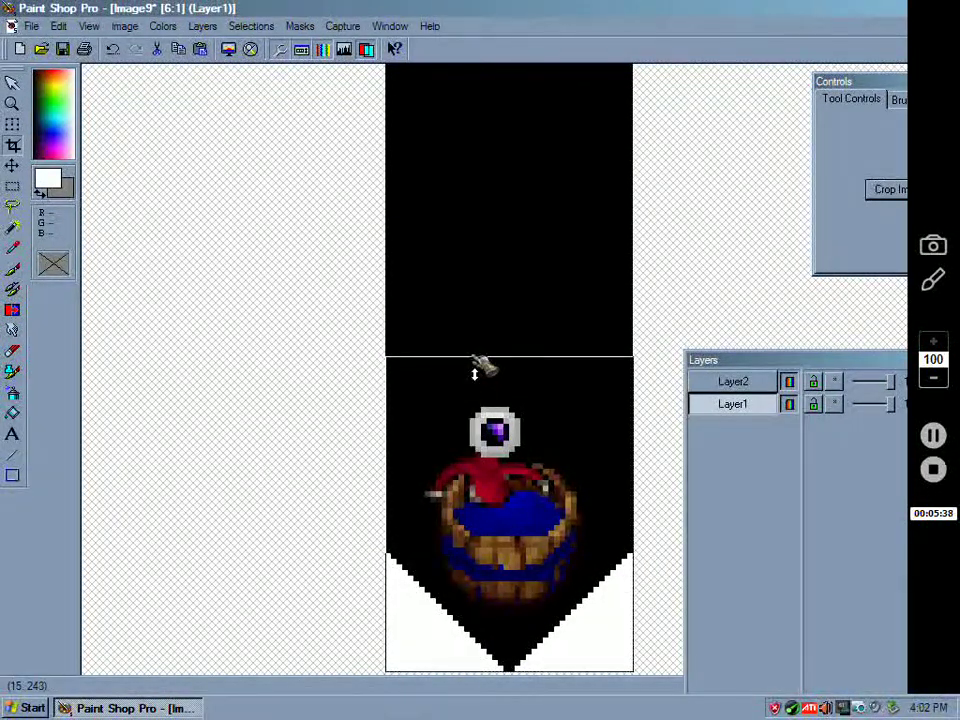
pyautogui.moveTo(475, 372); pyautogui.dragTo(477, 416)
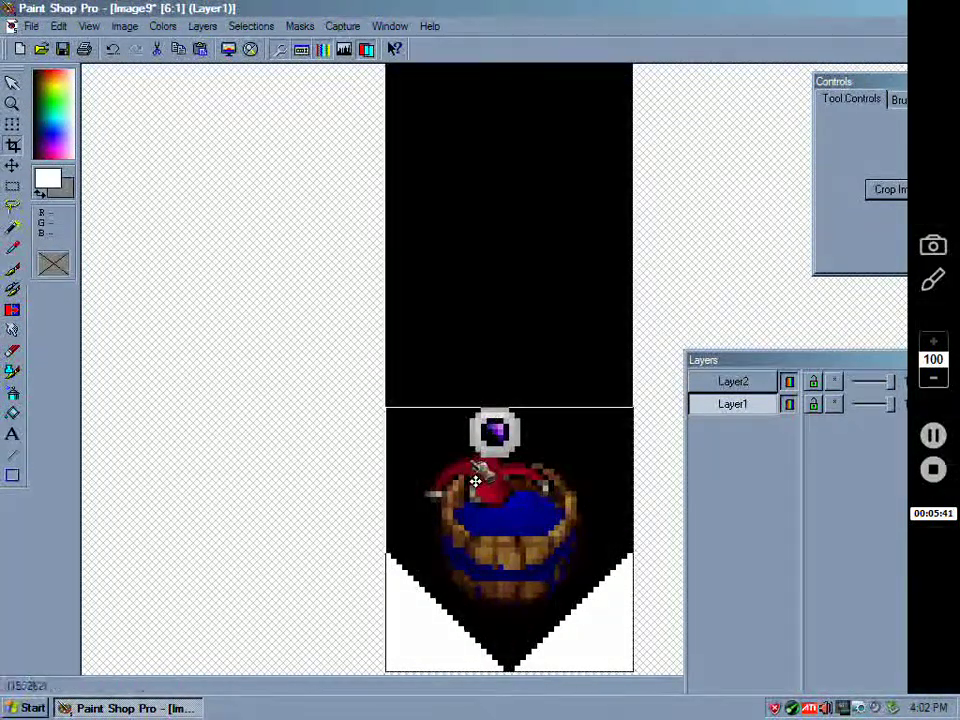
pyautogui.doubleClick(476, 482)
pyautogui.scroll(-5, 364, 420)
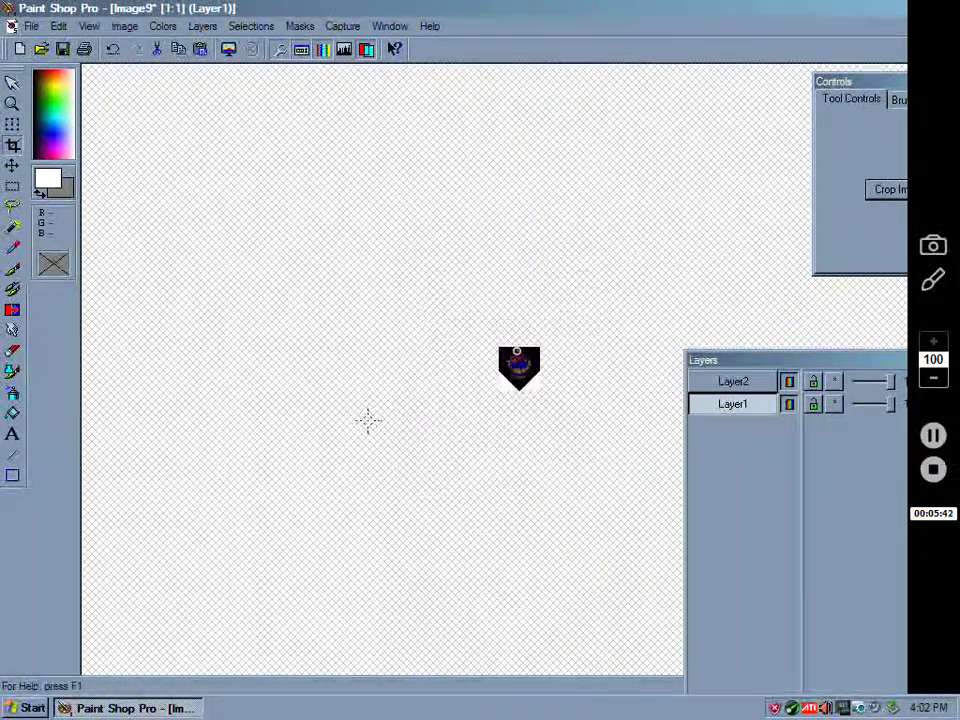
pyautogui.scroll(6, 365, 415)
pyautogui.scroll(-1, 797, 133)
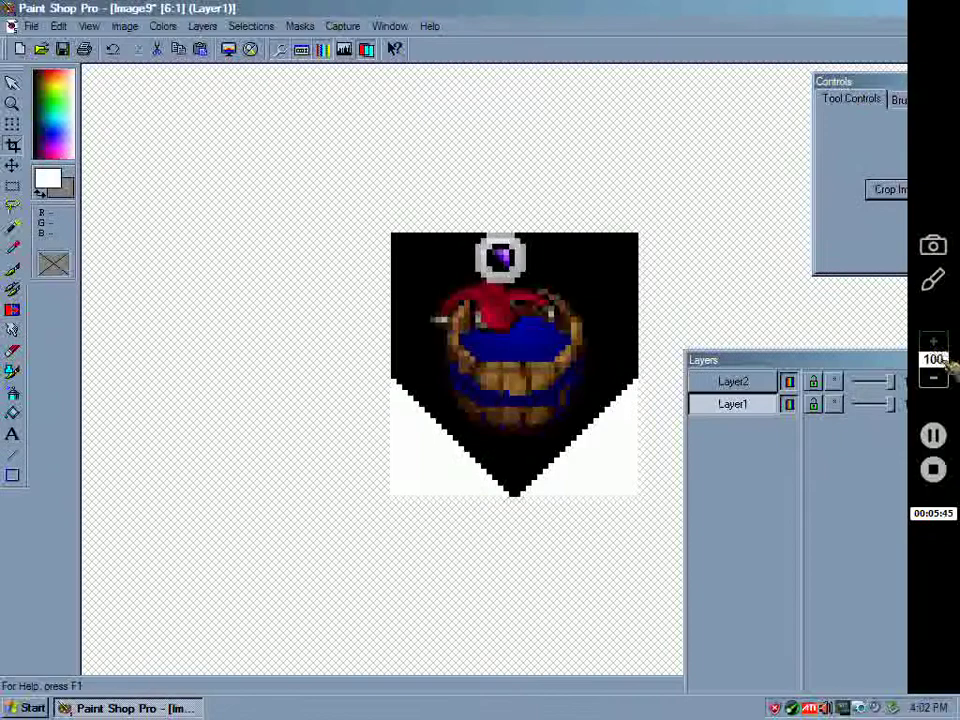
pyautogui.click(934, 435)
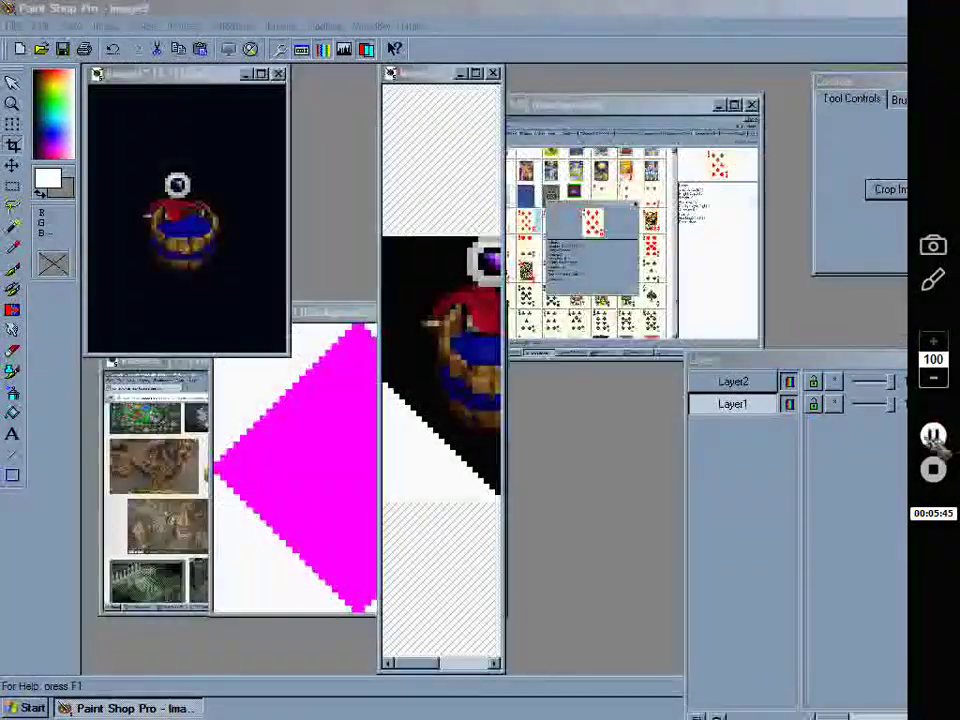
pyautogui.click(476, 73)
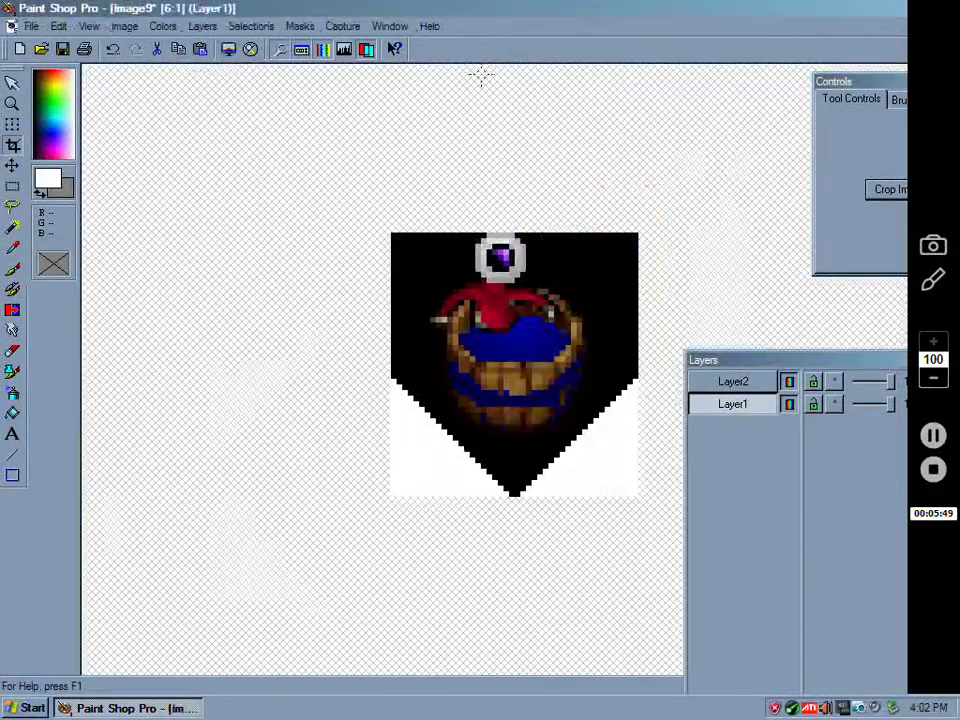
pyautogui.click(934, 435)
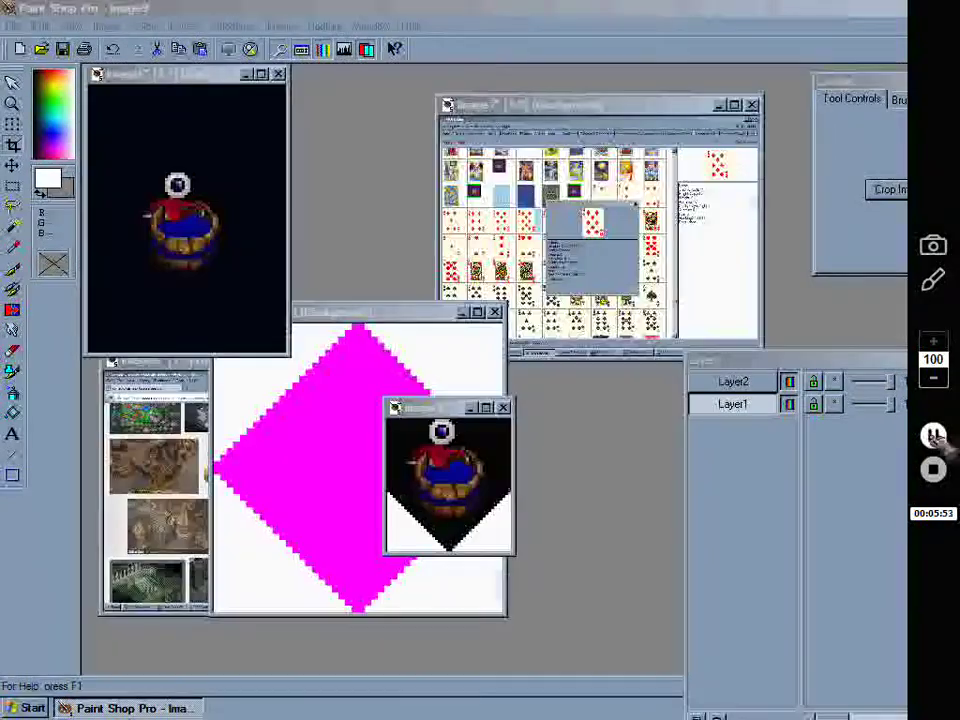
# Step: Drag the Image9 window up next to the Image7 card screenshot
pyautogui.moveTo(463, 410); pyautogui.dragTo(388, 139)
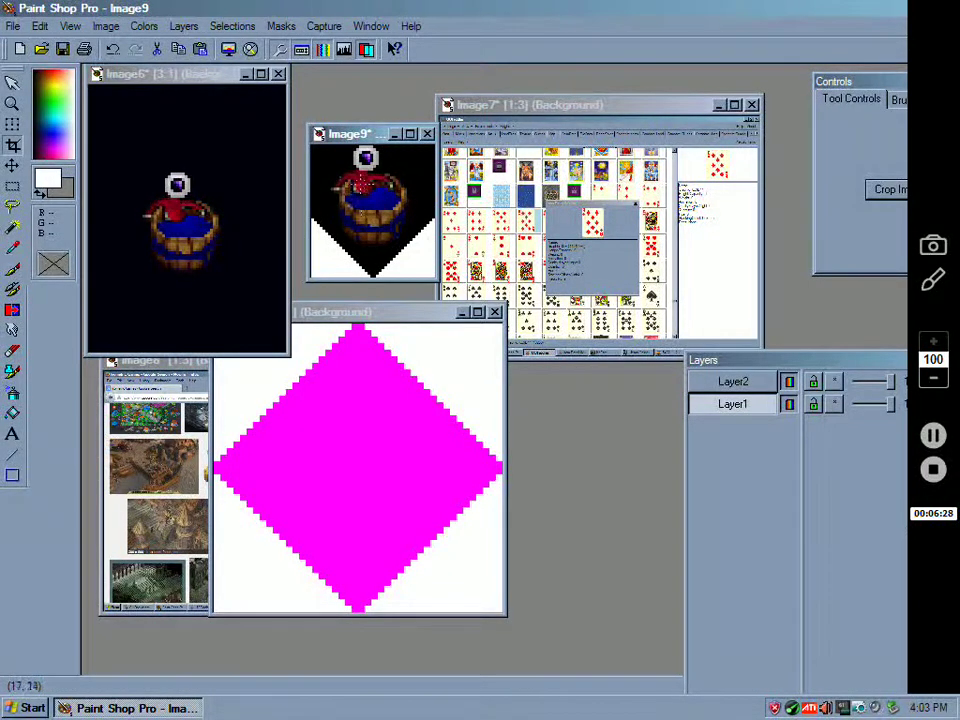
# Step: Close Image6 and Image9, discarding unsaved changes to both
pyautogui.hotkey('ctrl', 'F4')
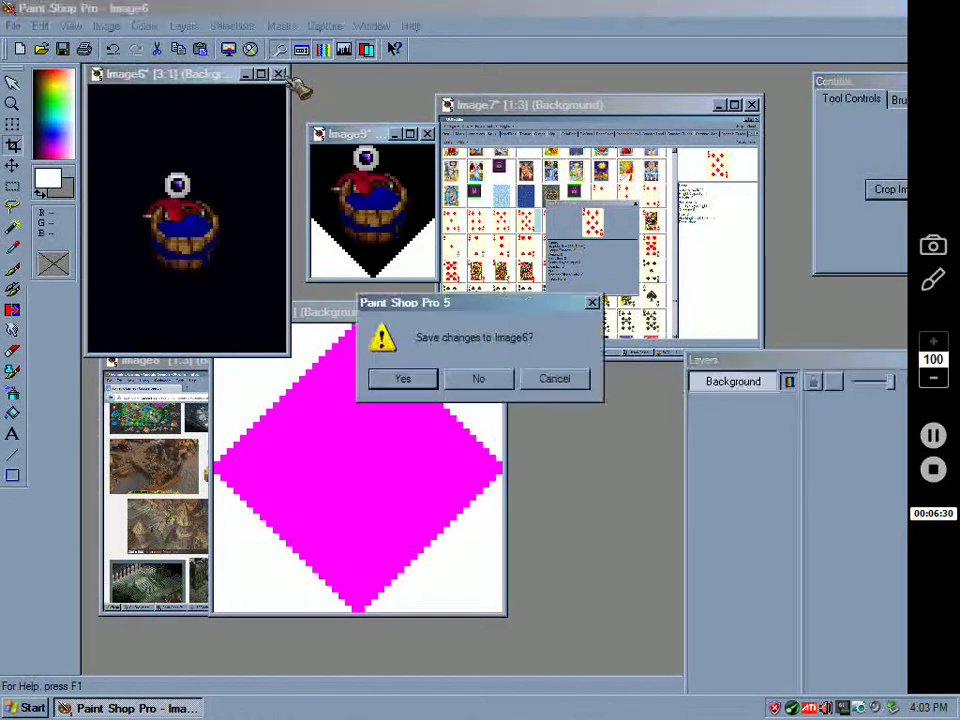
pyautogui.click(478, 378)
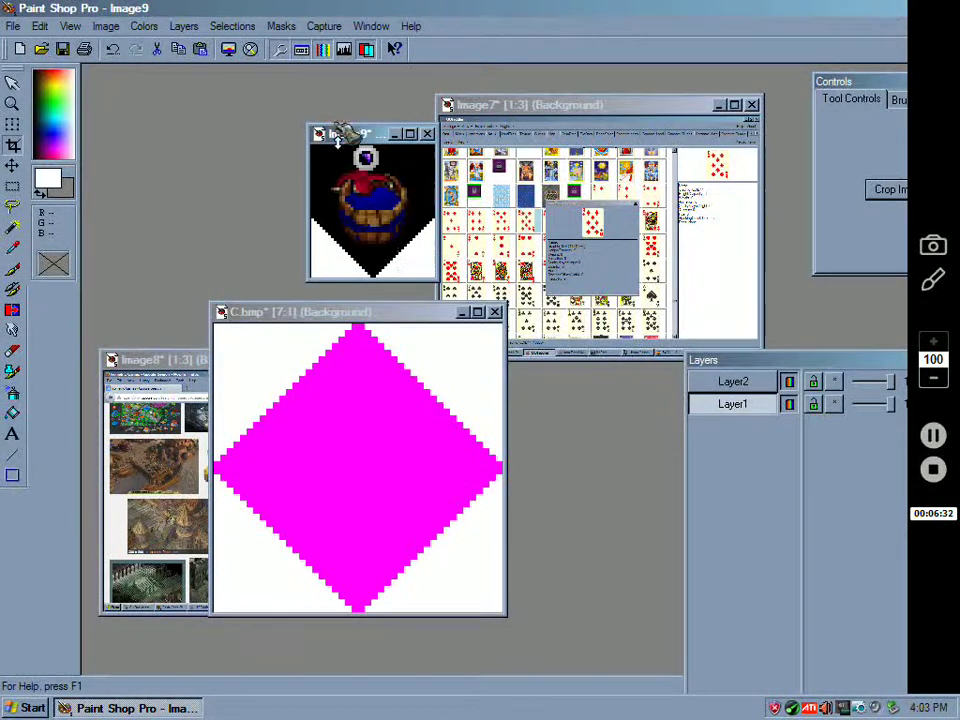
pyautogui.moveTo(434, 140); pyautogui.dragTo(312, 142)
pyautogui.click(305, 131)
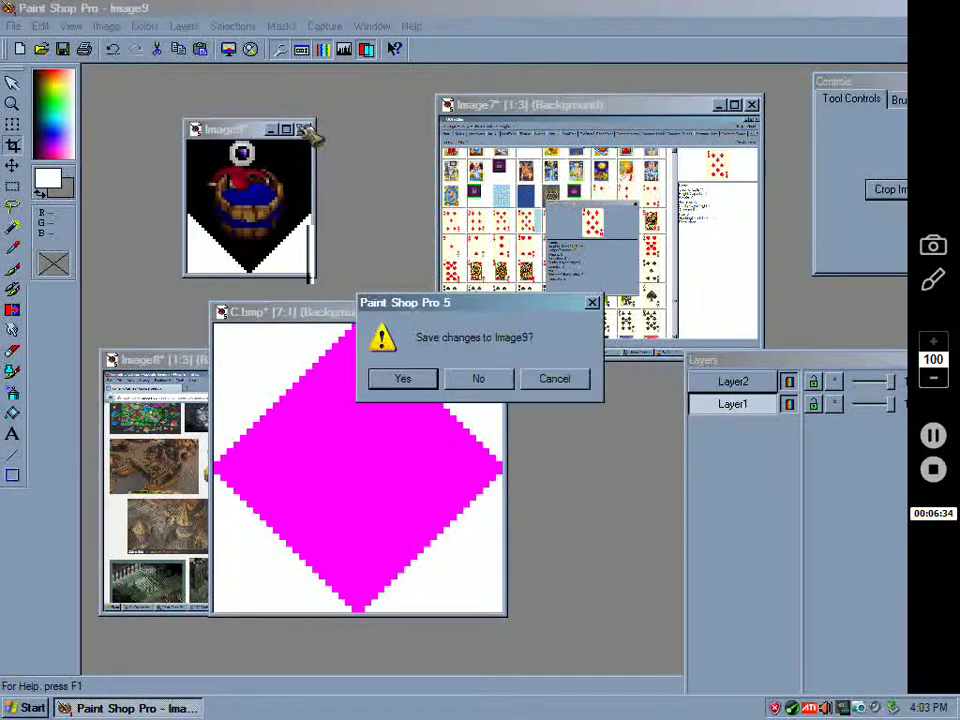
pyautogui.click(494, 386)
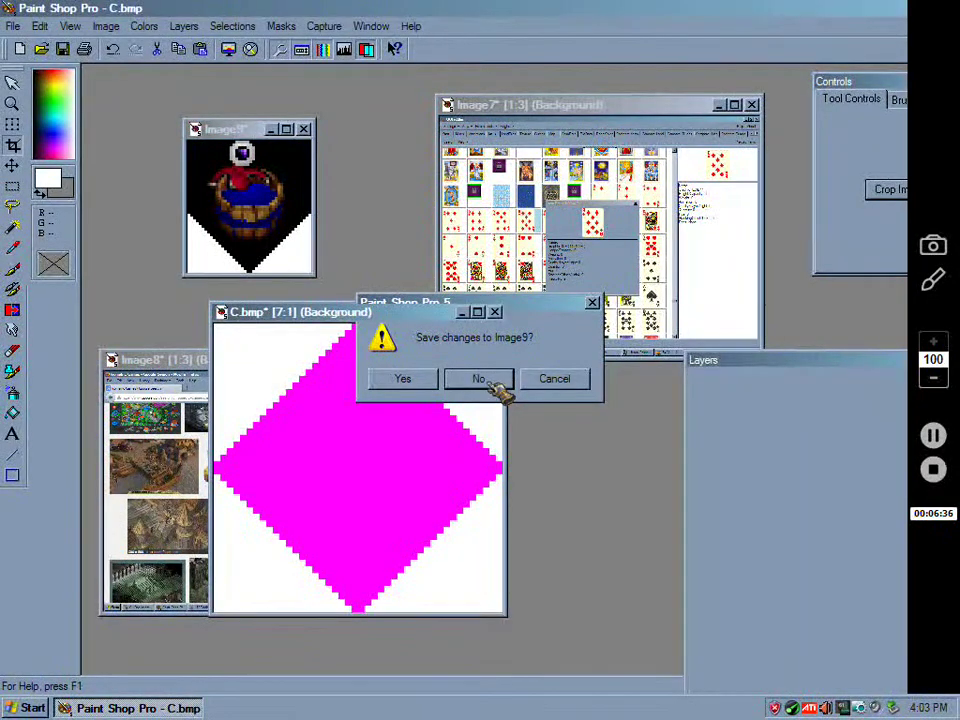
# Step: Zoom the Image7 card sheet to 1:1 and maximize its window
pyautogui.moveTo(589, 107); pyautogui.dragTo(410, 110)
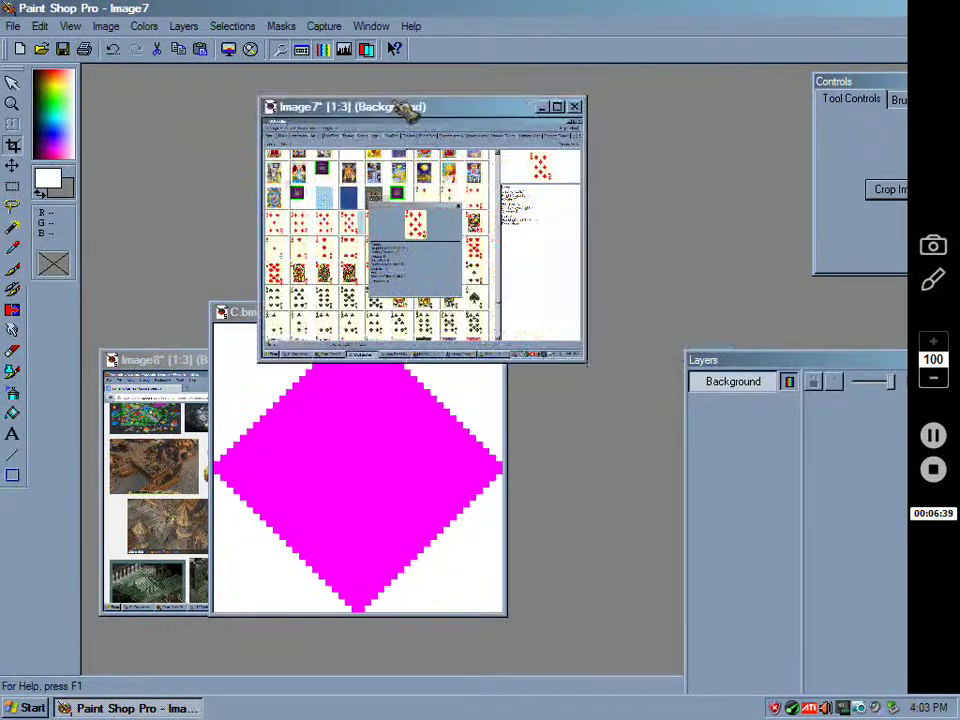
pyautogui.click(12, 103)
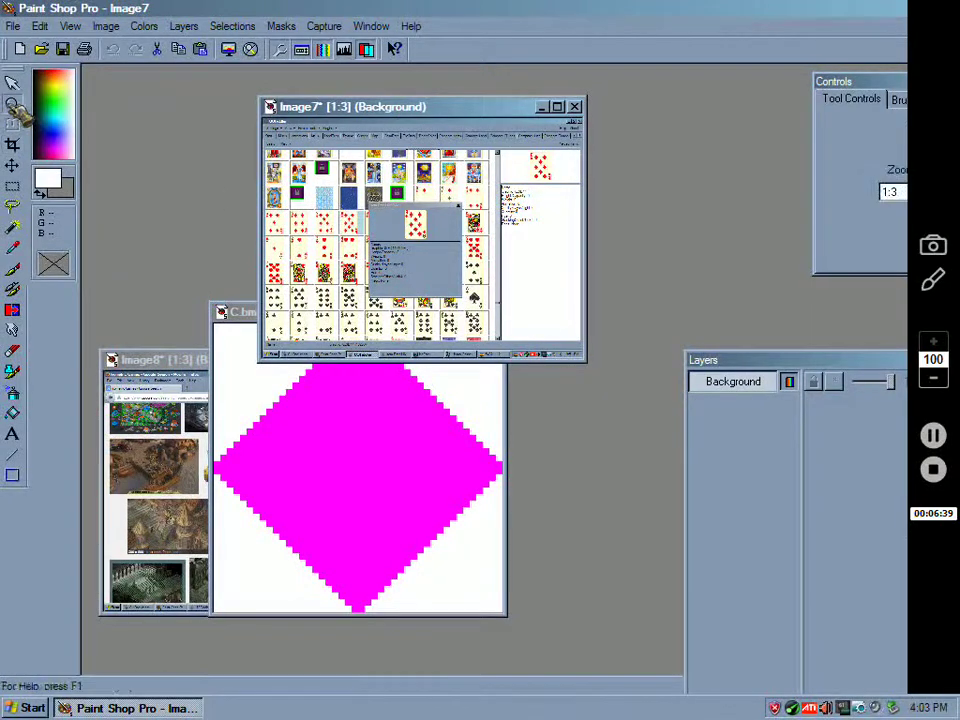
pyautogui.click(439, 265)
pyautogui.click(439, 265)
pyautogui.moveTo(745, 99); pyautogui.dragTo(530, 88)
pyautogui.doubleClick(530, 86)
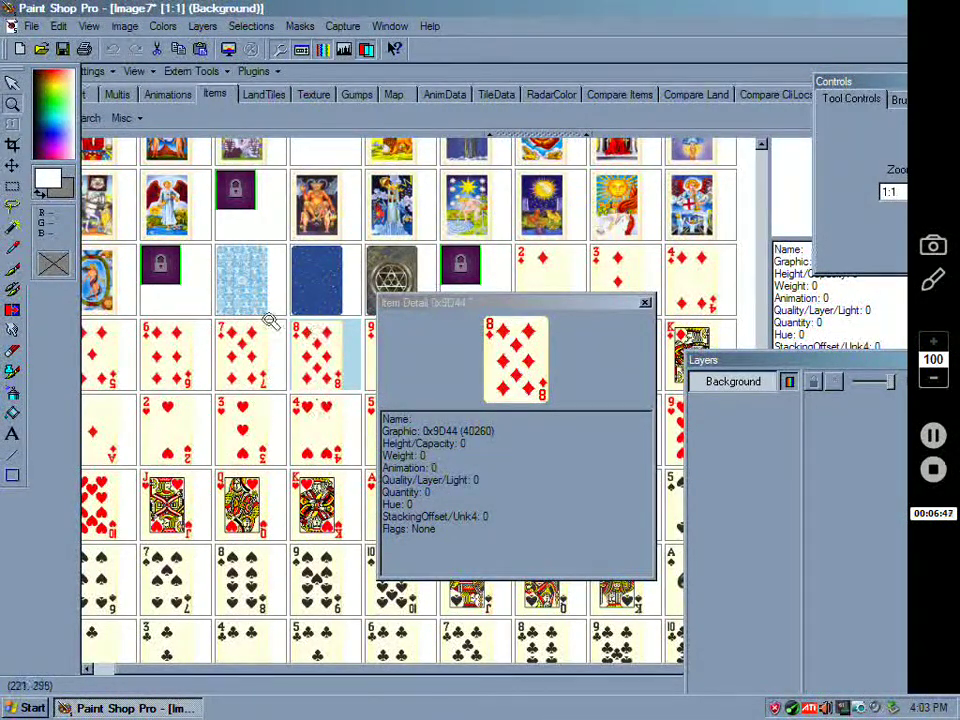
# Step: Zoom in to 5:1 on the eight of diamonds card
pyautogui.click(440, 375)
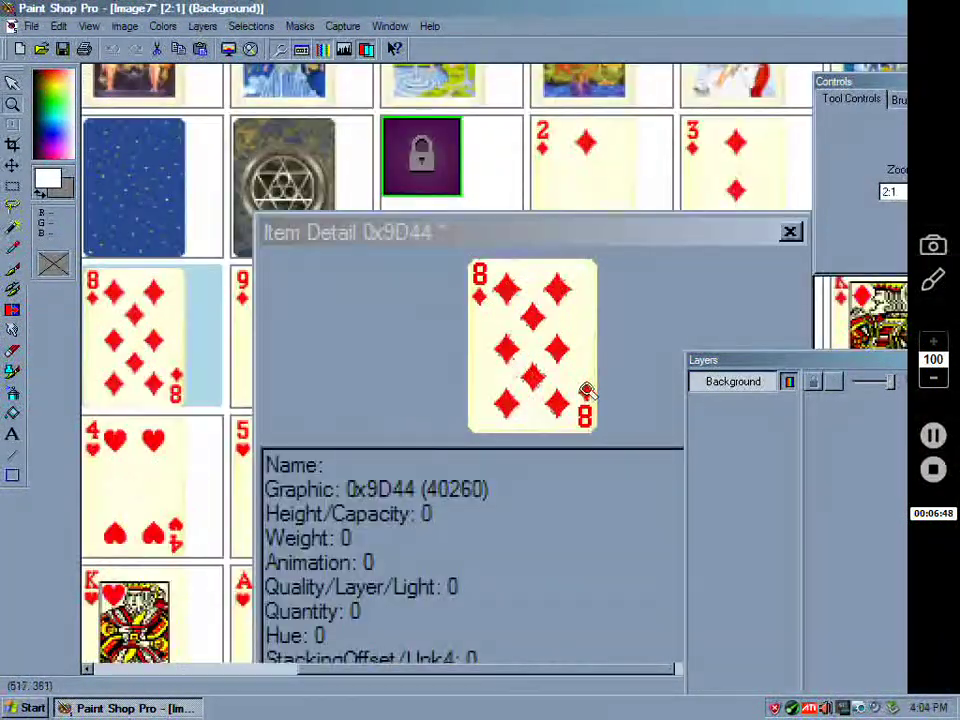
pyautogui.click(505, 362)
pyautogui.click(469, 370)
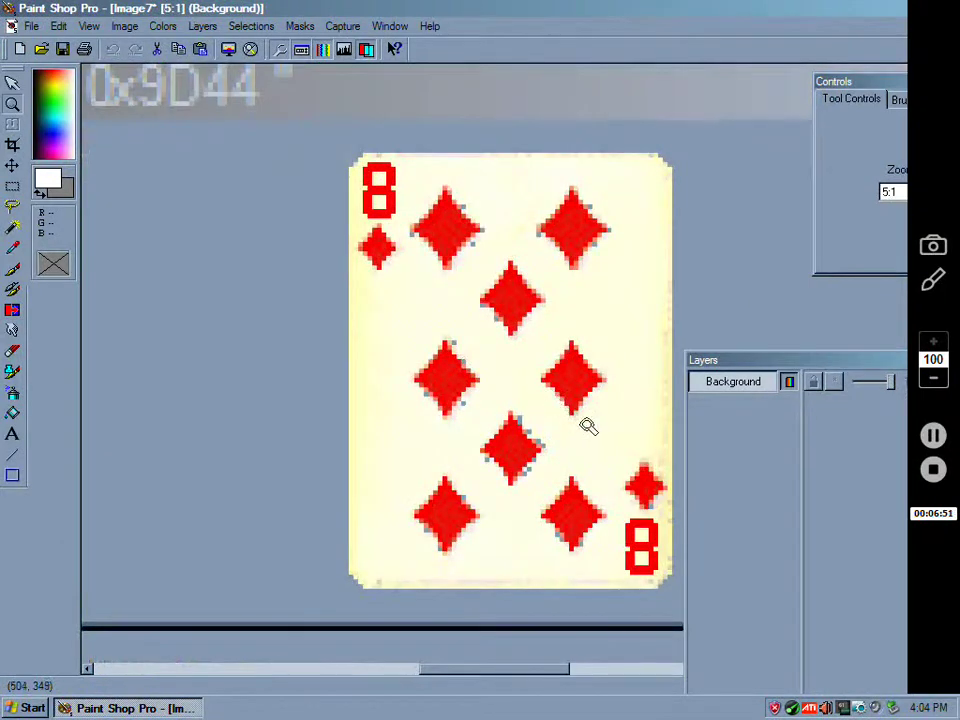
pyautogui.click(12, 144)
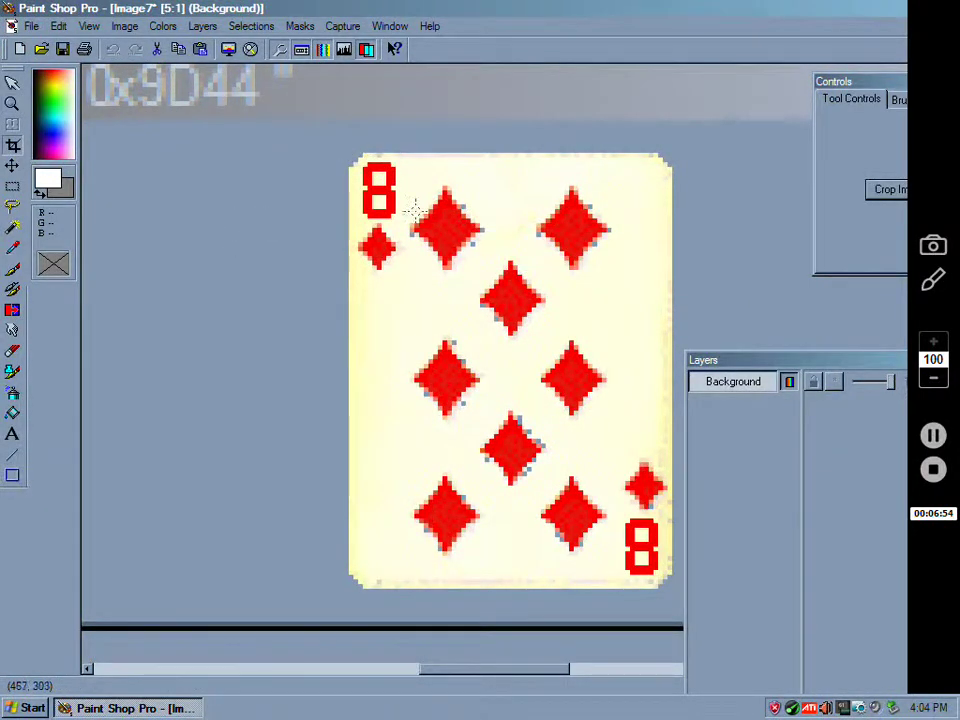
pyautogui.scroll(-6, 415, 208)
pyautogui.scroll(2, 372, 326)
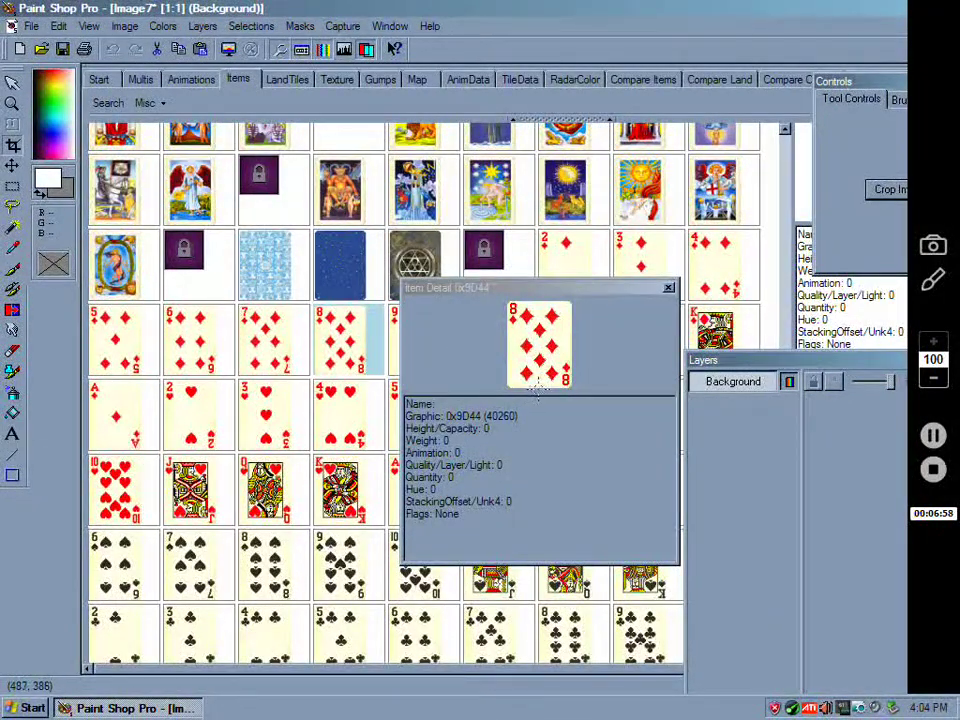
pyautogui.scroll(1, 538, 390)
pyautogui.scroll(1, 477, 163)
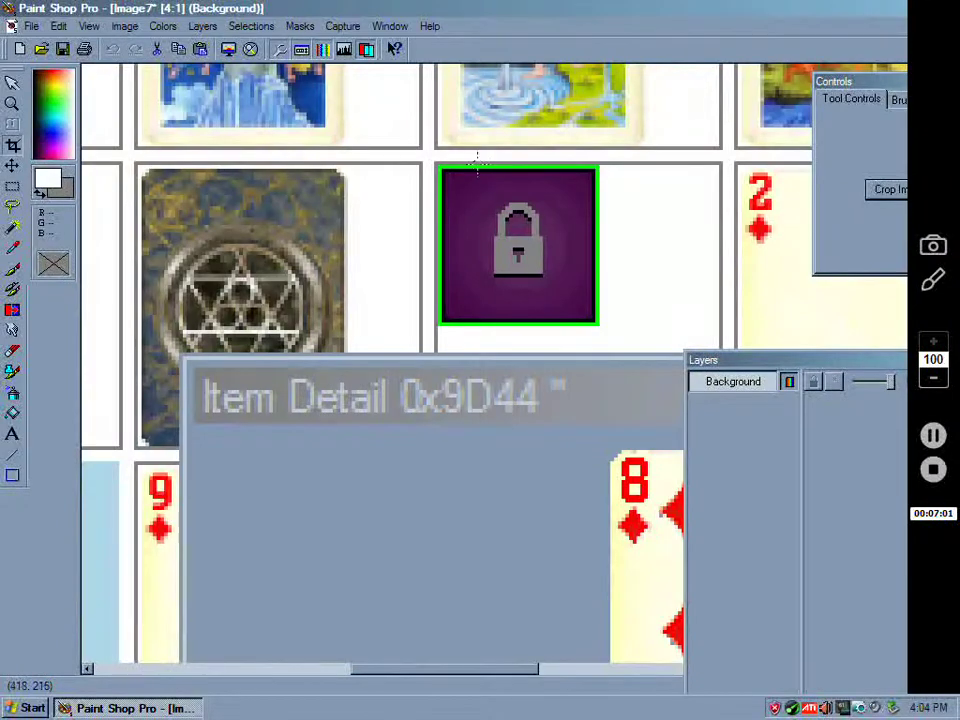
pyautogui.scroll(-1, 439, 303)
pyautogui.scroll(1, 513, 412)
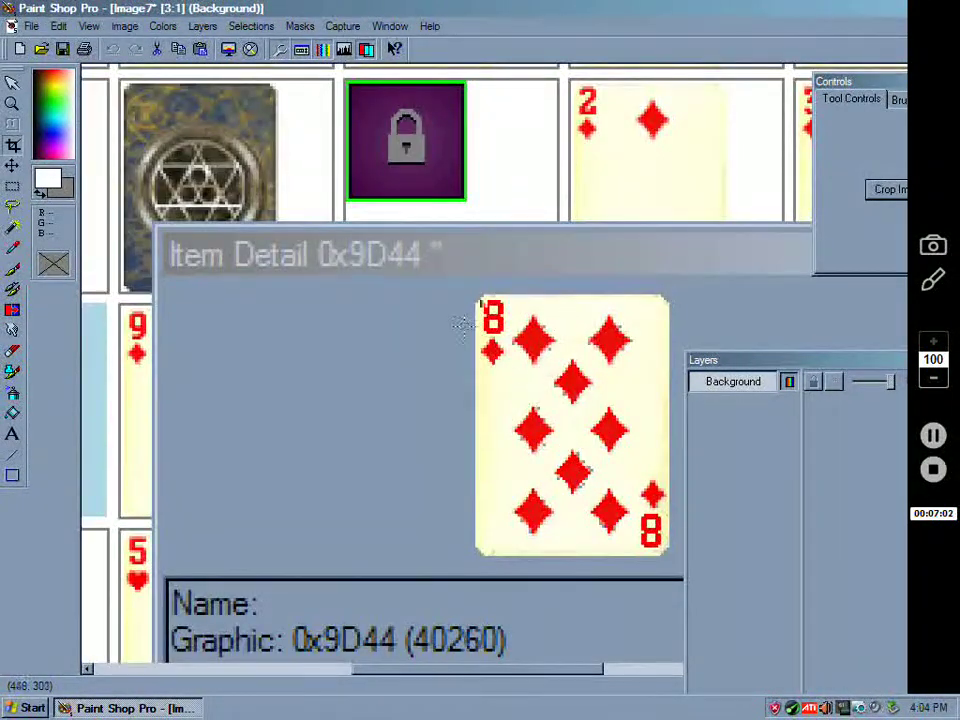
# Step: Select a rectangle around the eight of diamonds and crop the image to it
pyautogui.moveTo(458, 289); pyautogui.dragTo(685, 564)
pyautogui.hotkey('shift', 'r')
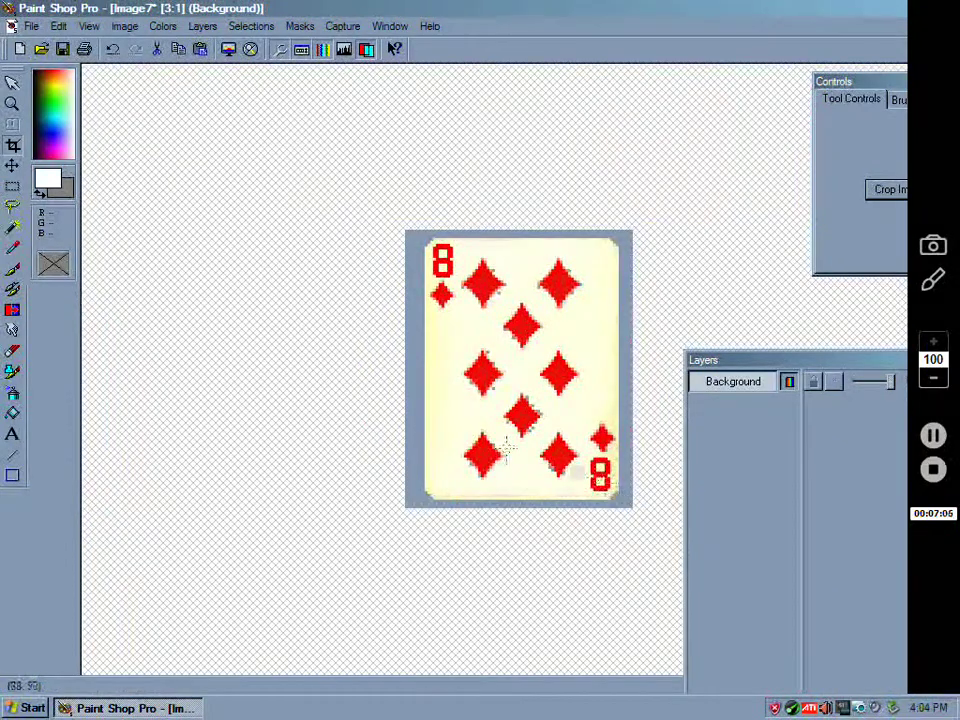
pyautogui.scroll(3, 508, 443)
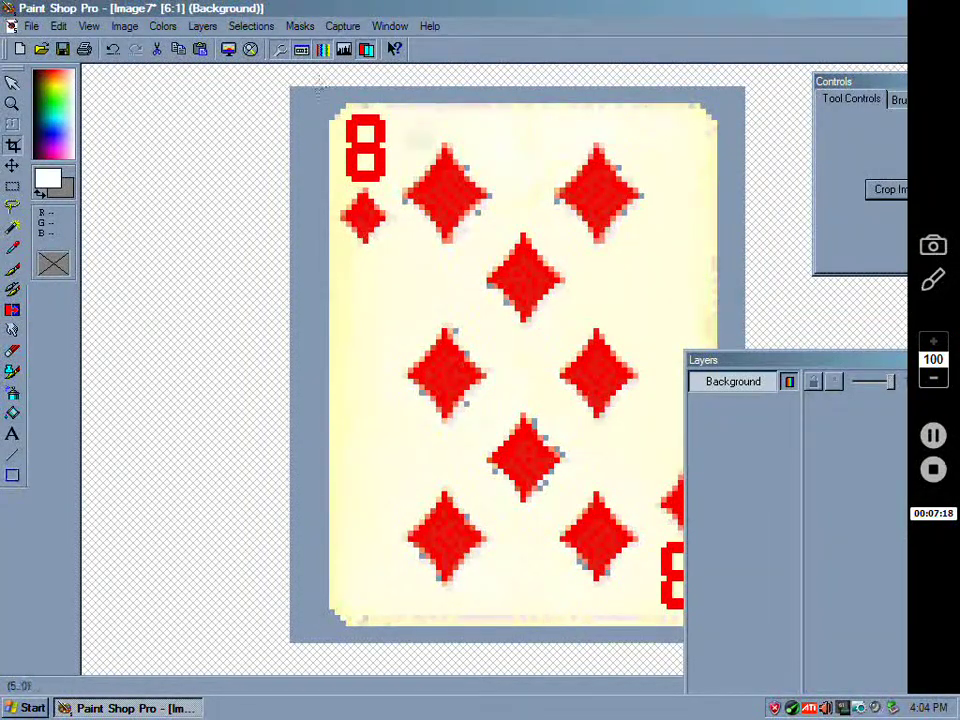
# Step: Crop tighter to the card twice, trimming away the grey border
pyautogui.moveTo(323, 98); pyautogui.dragTo(720, 625)
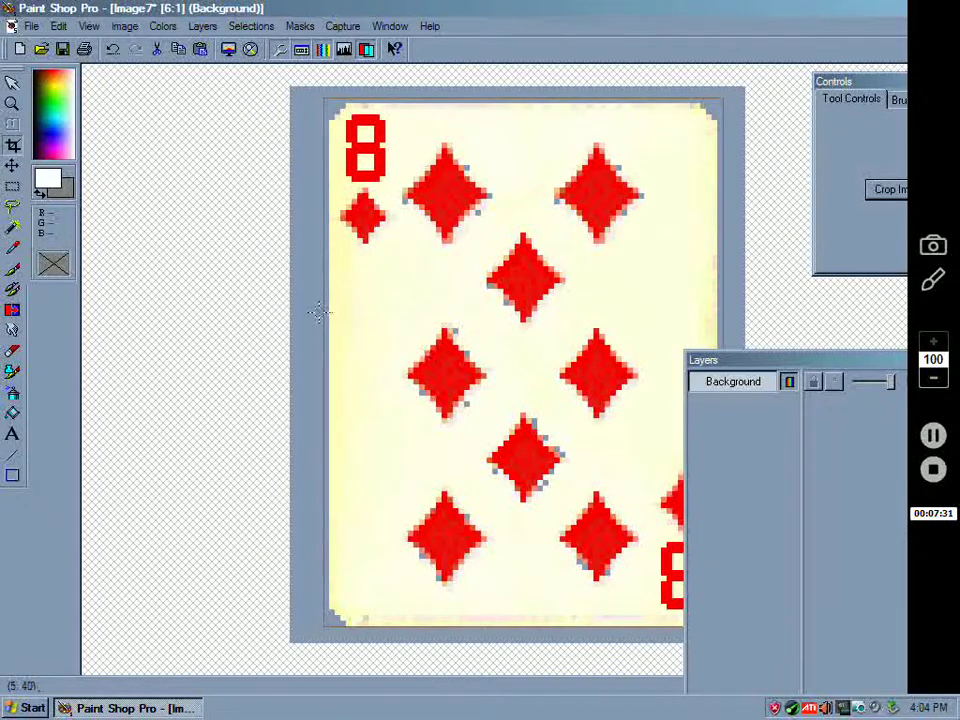
pyautogui.moveTo(332, 333); pyautogui.dragTo(338, 336)
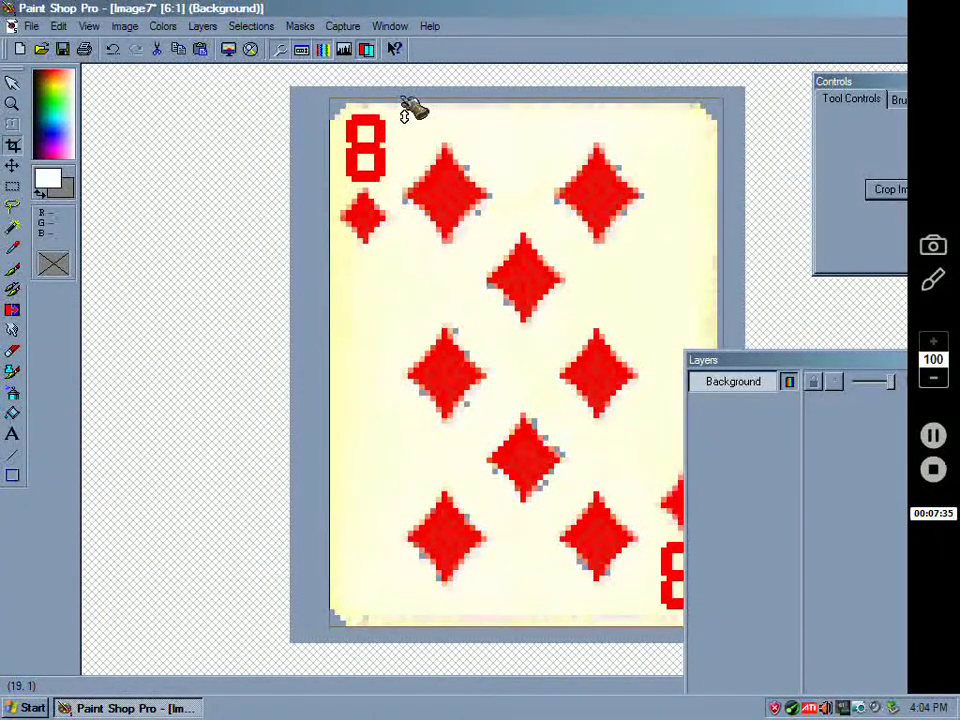
pyautogui.moveTo(407, 110); pyautogui.dragTo(411, 112)
pyautogui.doubleClick(435, 196)
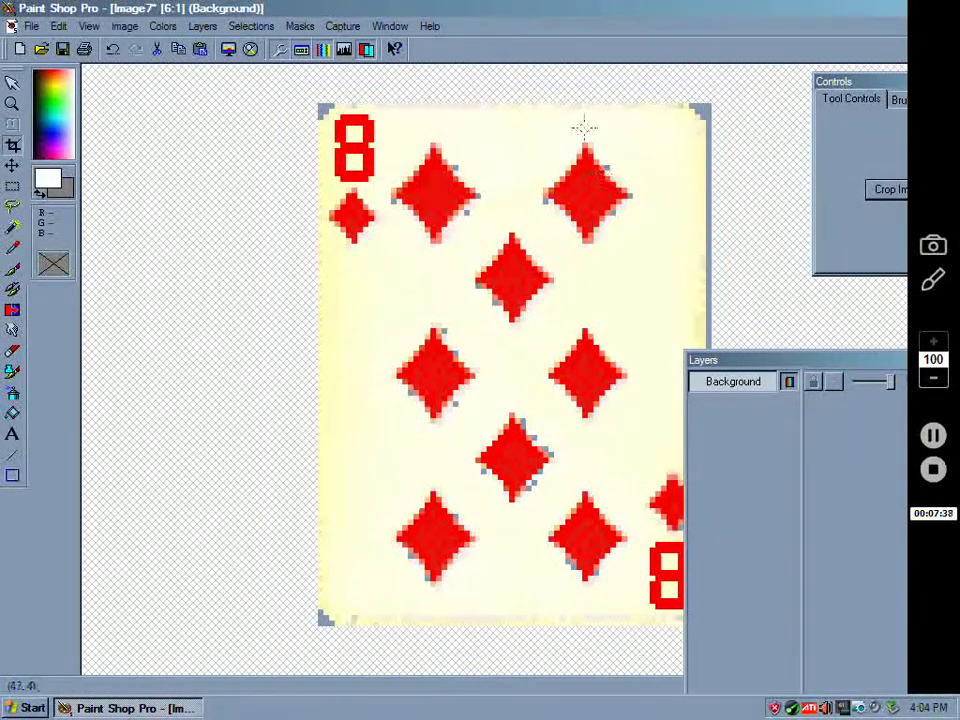
pyautogui.moveTo(701, 104); pyautogui.dragTo(300, 654)
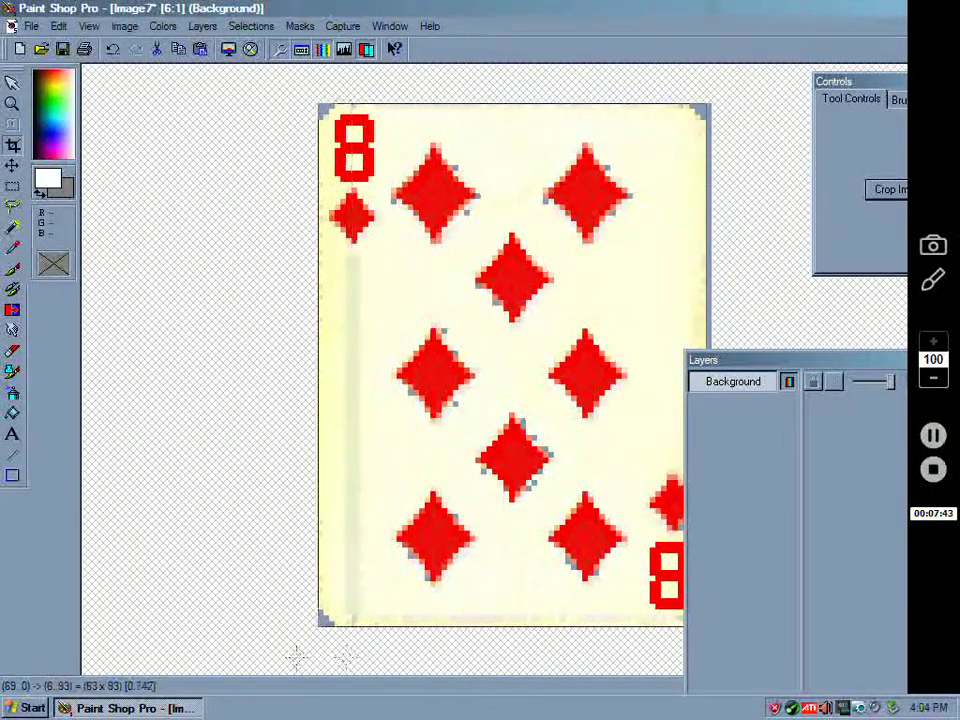
pyautogui.doubleClick(420, 510)
# Step: Paint over grey specks near the middle and lower-left diamonds in the card's cream colour
pyautogui.click(12, 248)
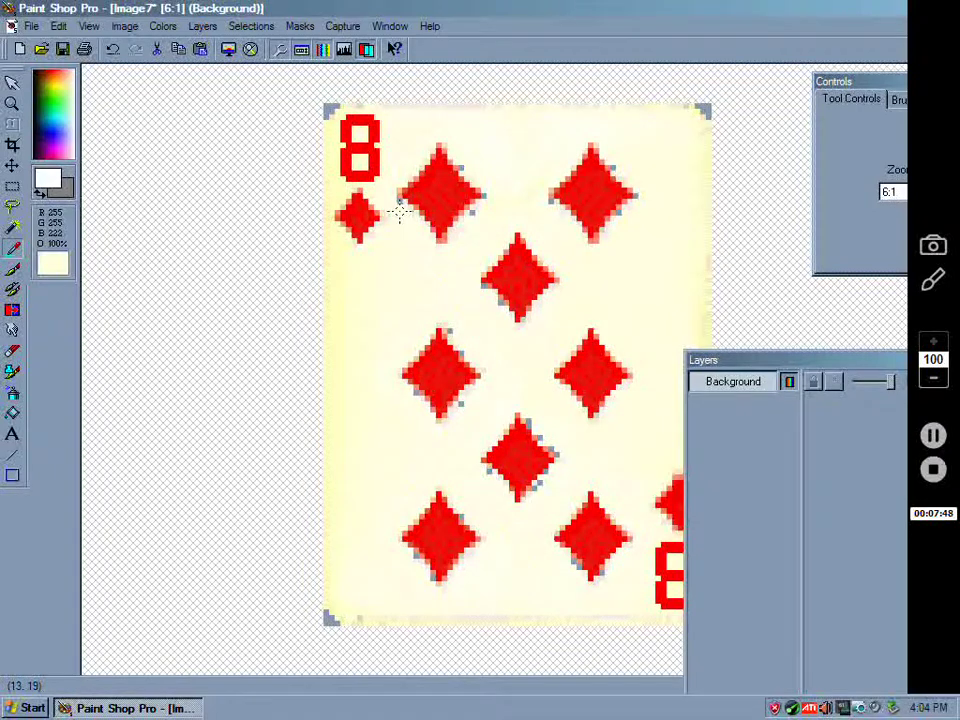
pyautogui.click(12, 268)
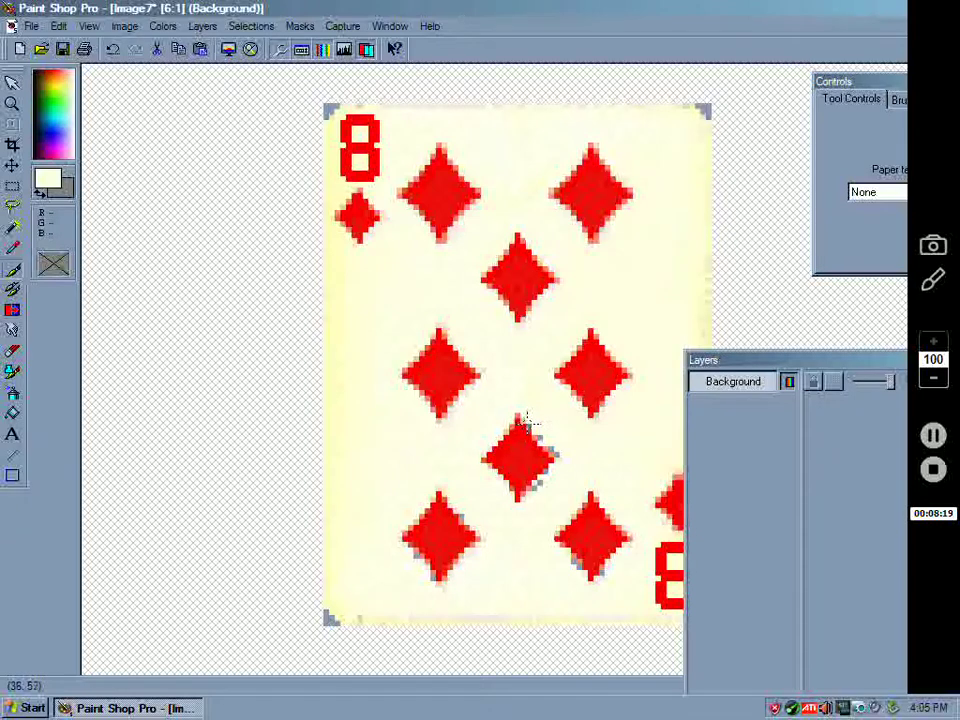
pyautogui.click(12, 103)
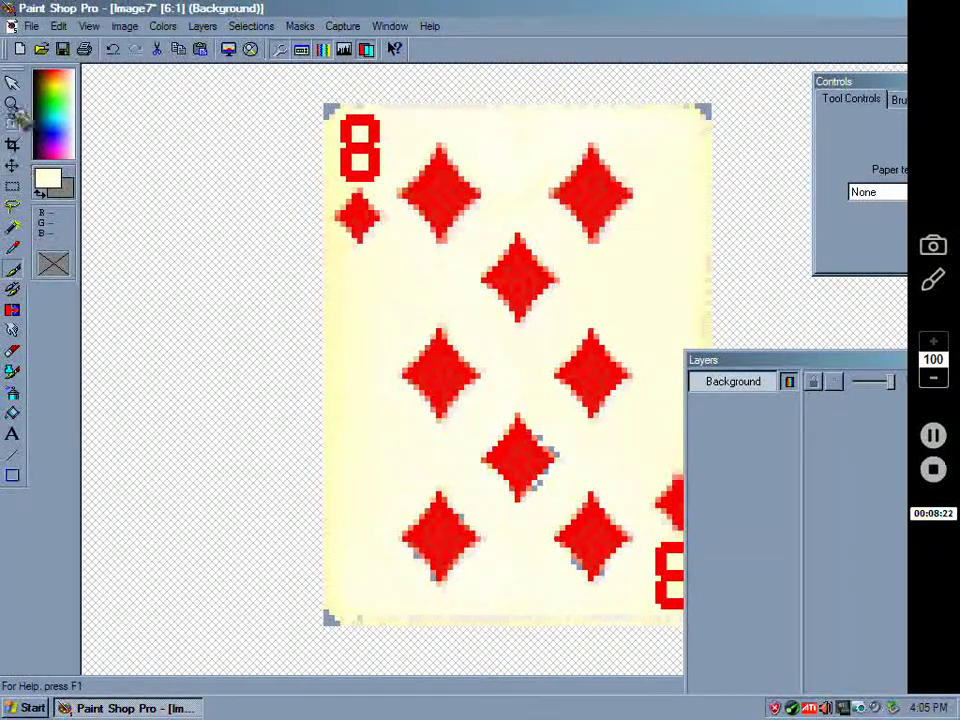
pyautogui.scroll(-10, 332, 281)
pyautogui.scroll(2, 332, 281)
pyautogui.scroll(3, 340, 285)
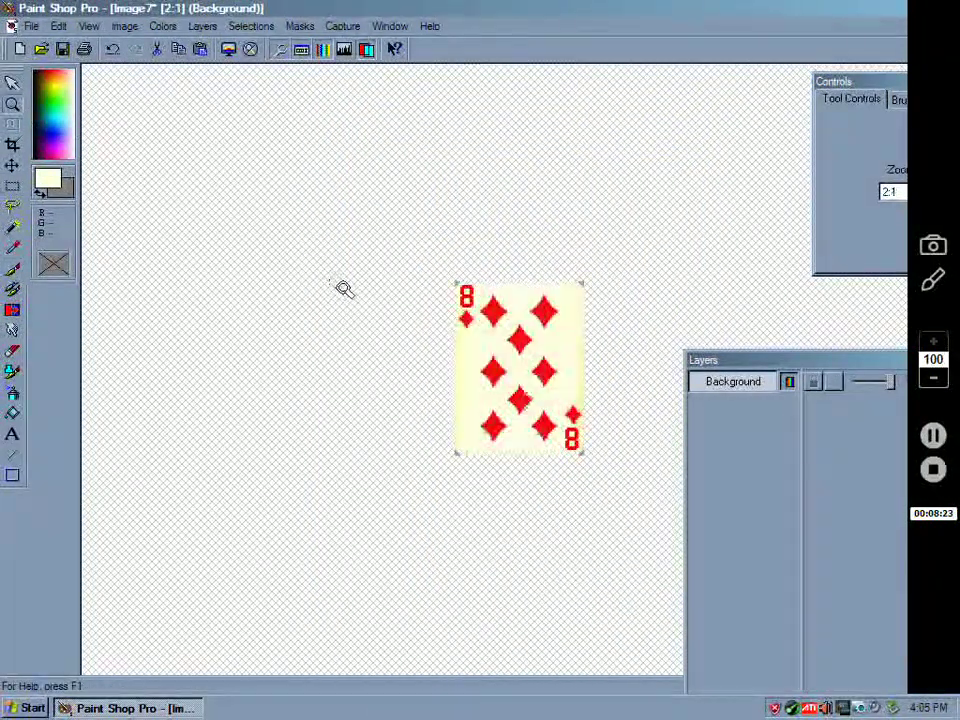
pyautogui.scroll(3, 489, 388)
pyautogui.scroll(-4, 489, 388)
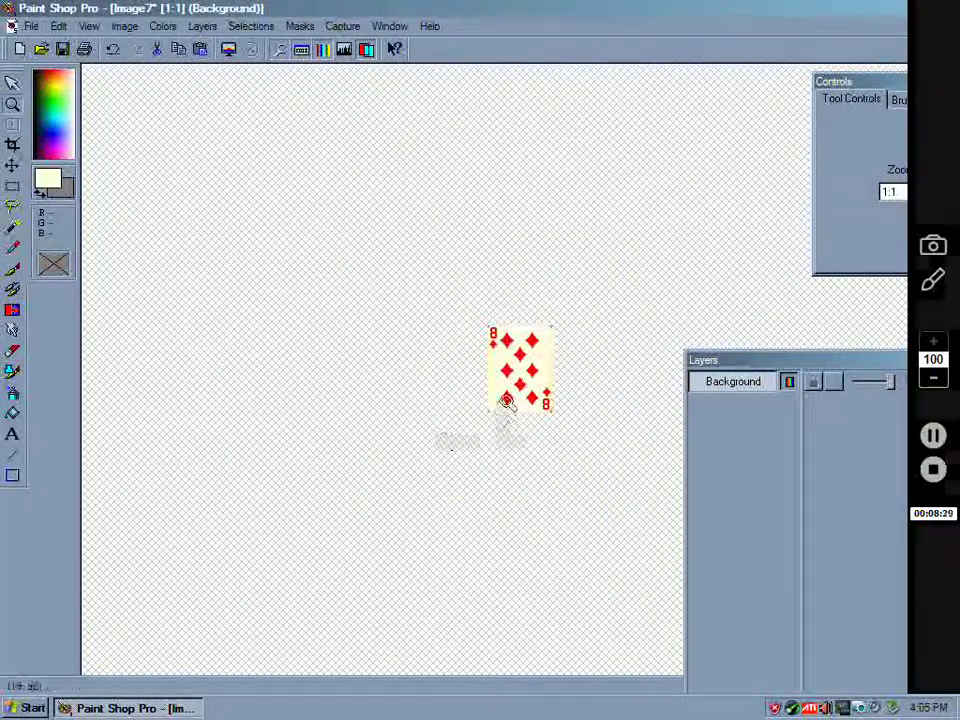
pyautogui.scroll(3, 506, 398)
pyautogui.scroll(3, 571, 449)
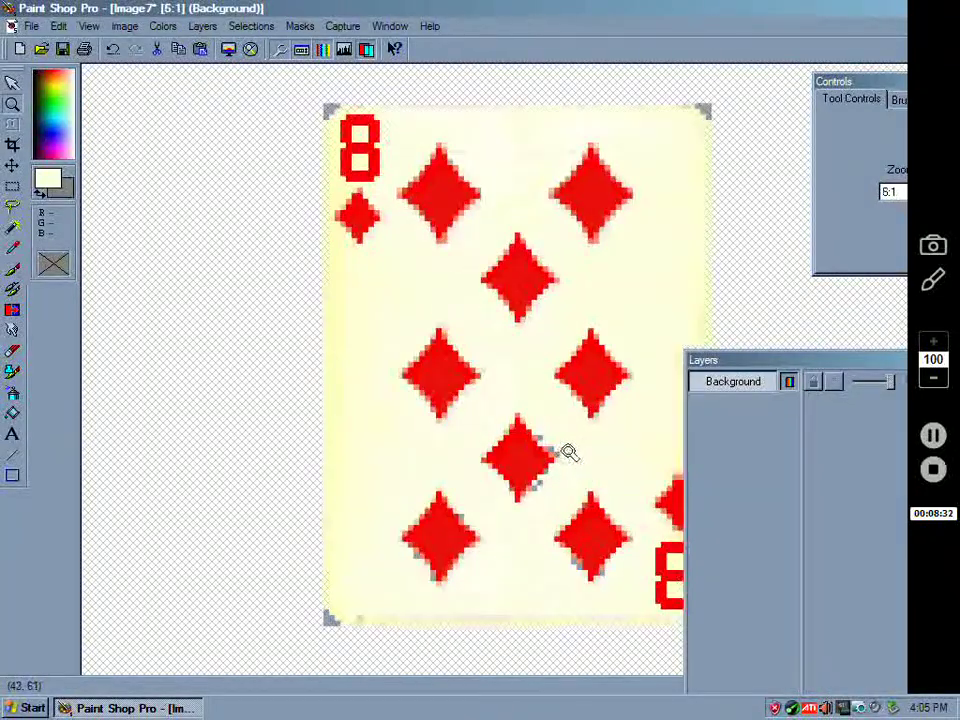
pyautogui.click(18, 266)
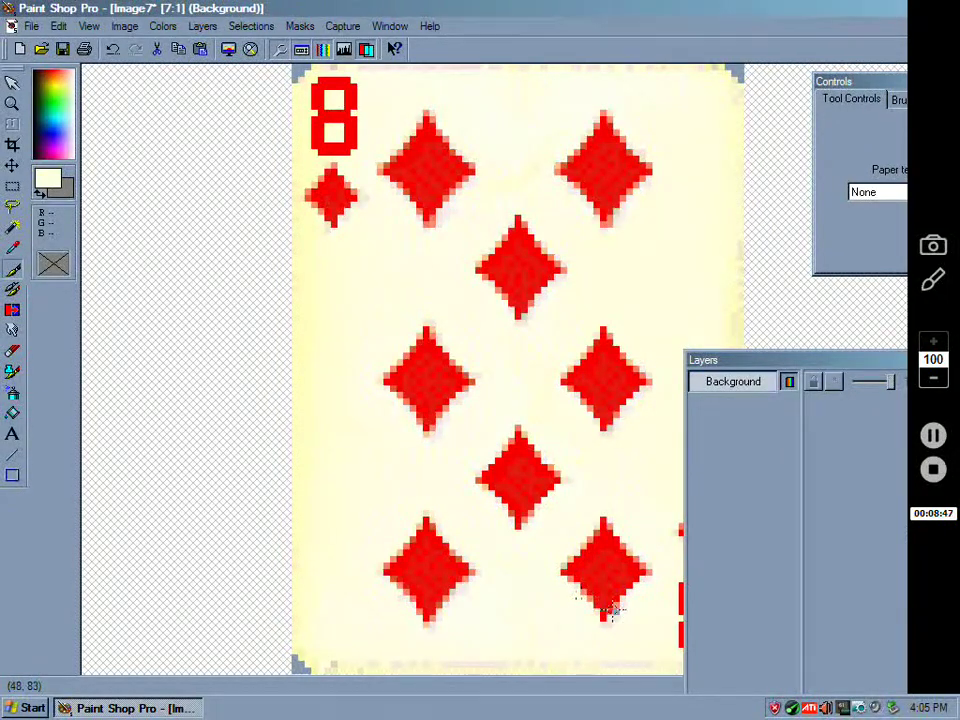
# Step: Magic-wand select the eight of diamonds card face using RGB Value matching
pyautogui.moveTo(728, 360); pyautogui.dragTo(902, 364)
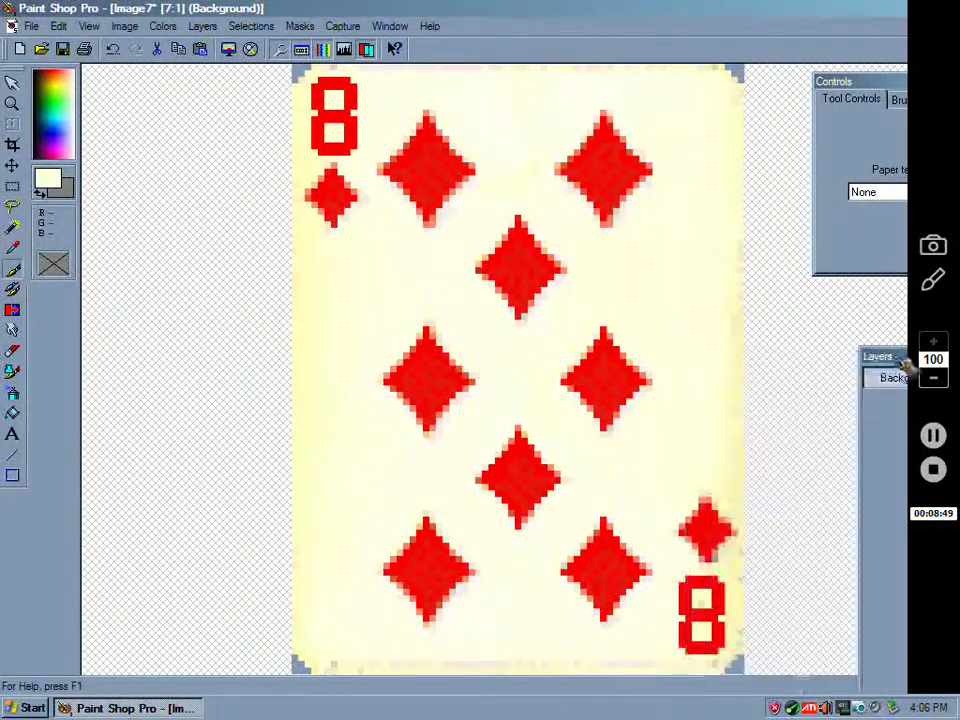
pyautogui.scroll(-5, 510, 424)
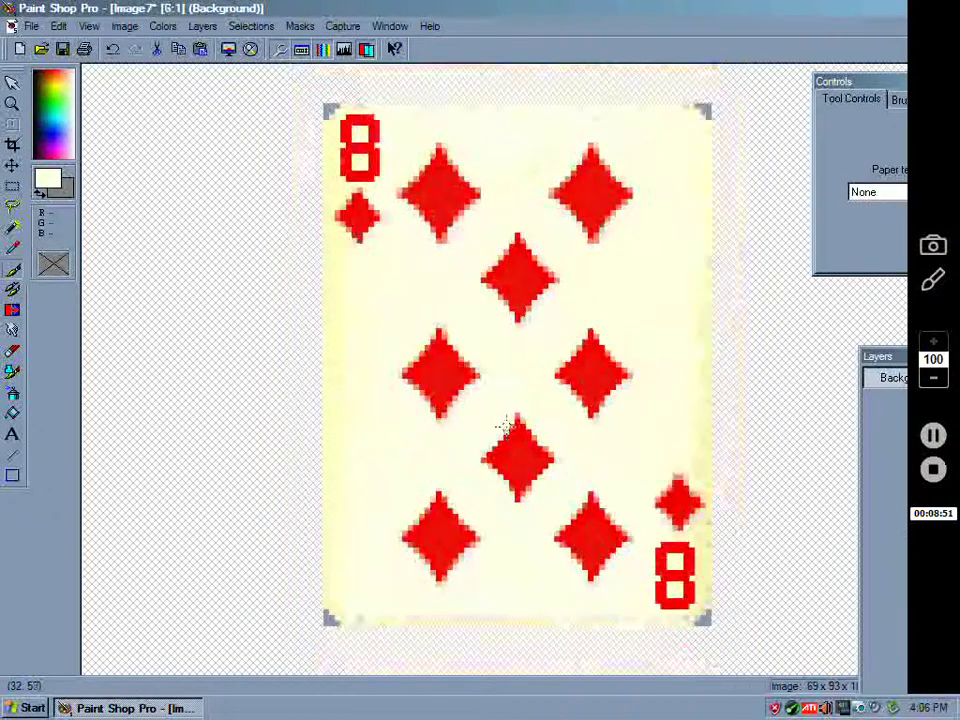
pyautogui.scroll(1, 499, 422)
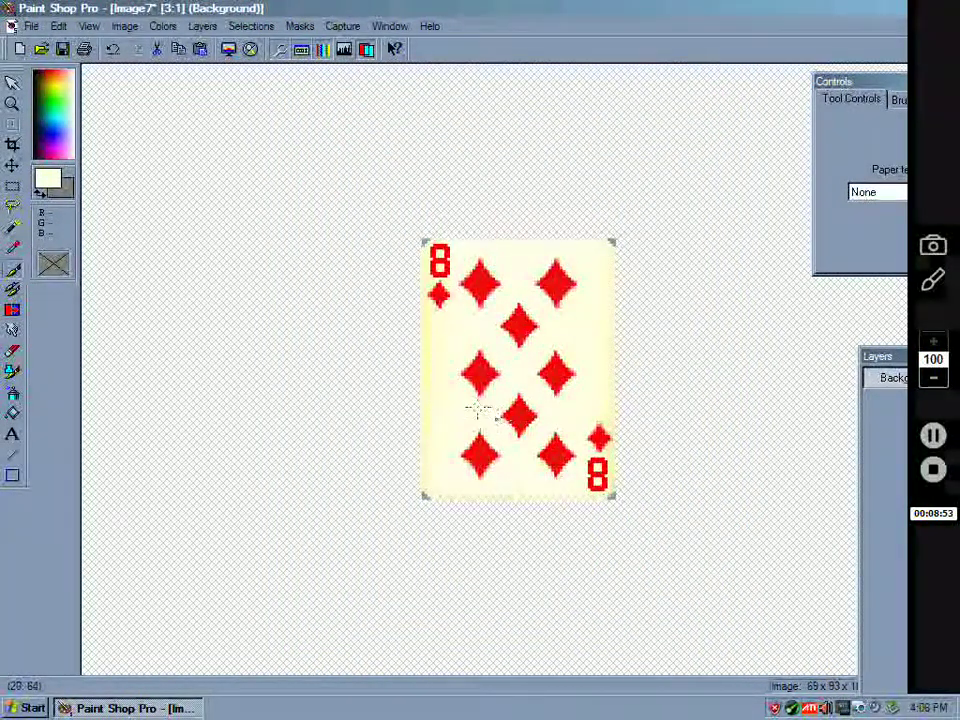
pyautogui.click(13, 205)
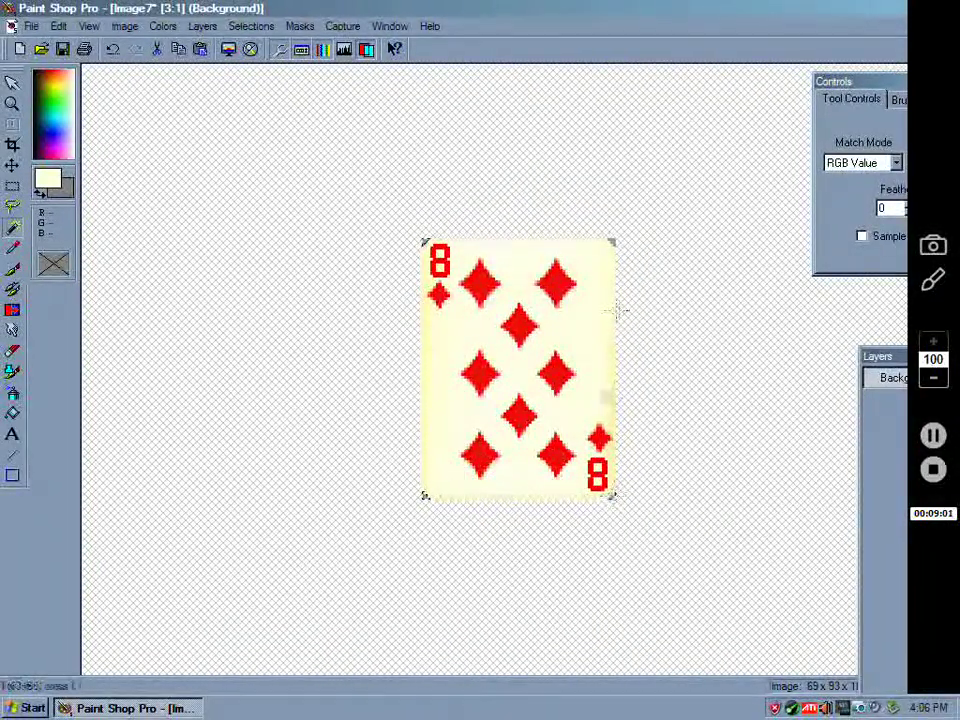
pyautogui.click(615, 238)
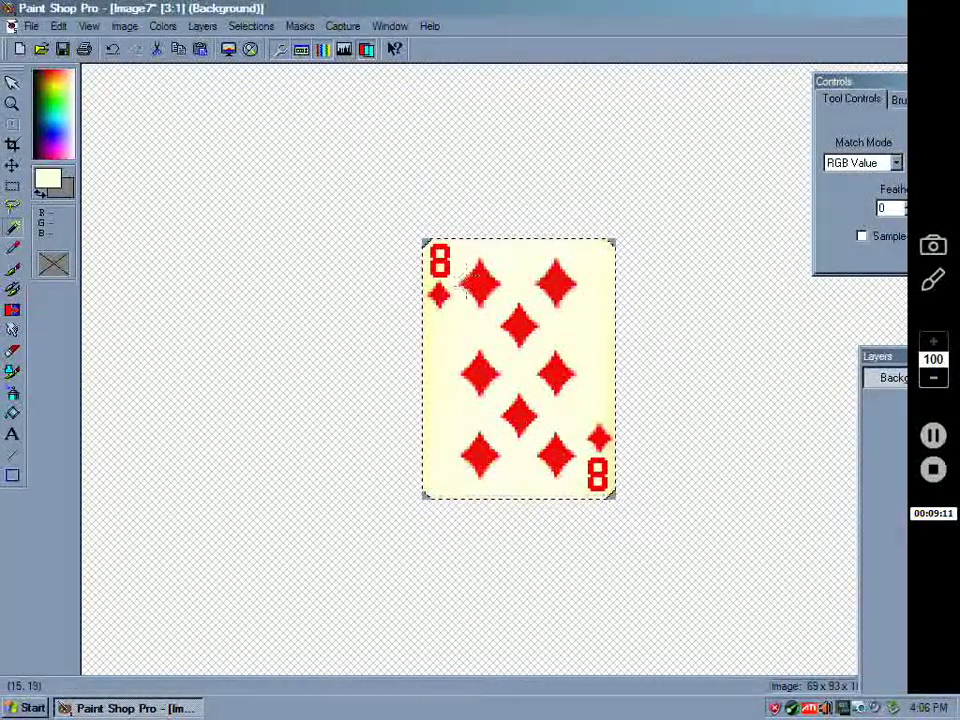
# Step: Float the selected card slightly left, then move the Image8 window beside C.bmp
pyautogui.hotkey('ctrl', 'r')
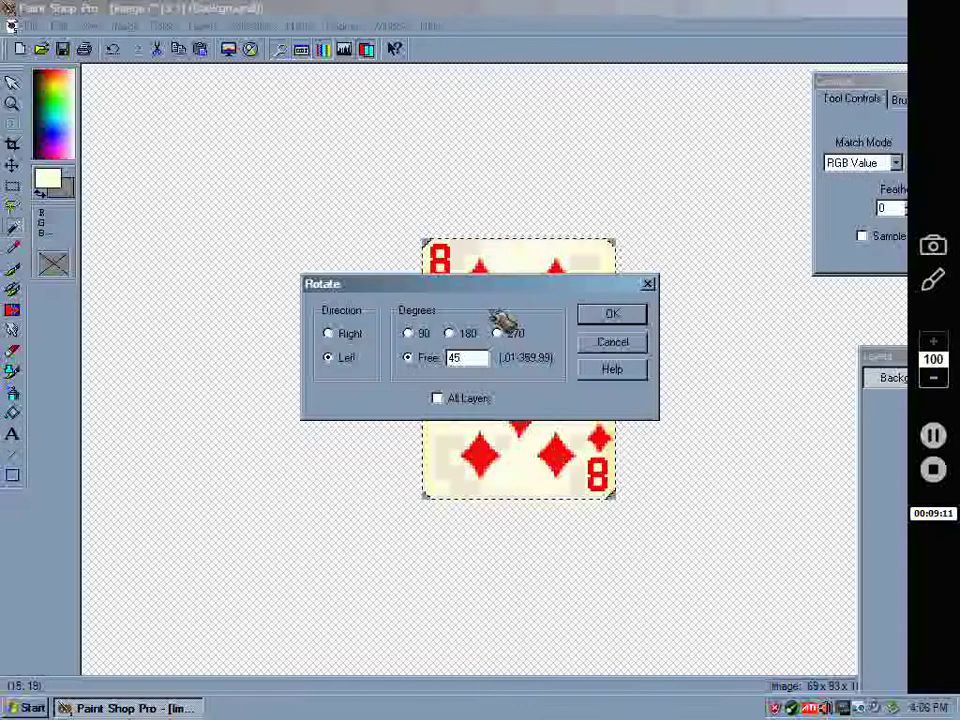
pyautogui.click(614, 344)
pyautogui.moveTo(588, 342); pyautogui.dragTo(521, 386)
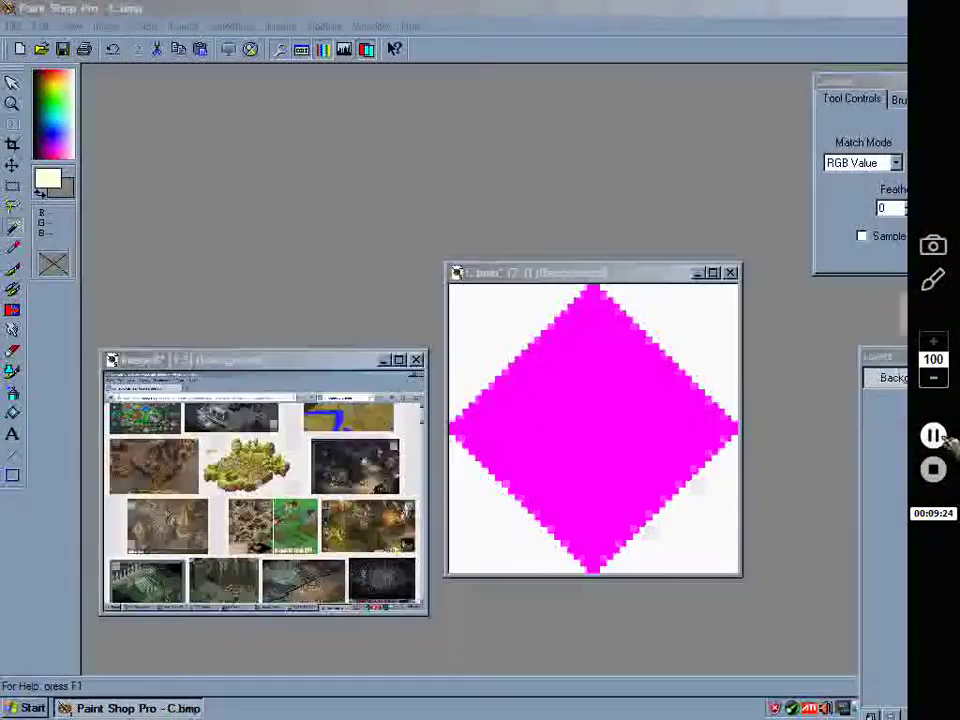
pyautogui.moveTo(357, 251); pyautogui.dragTo(392, 183)
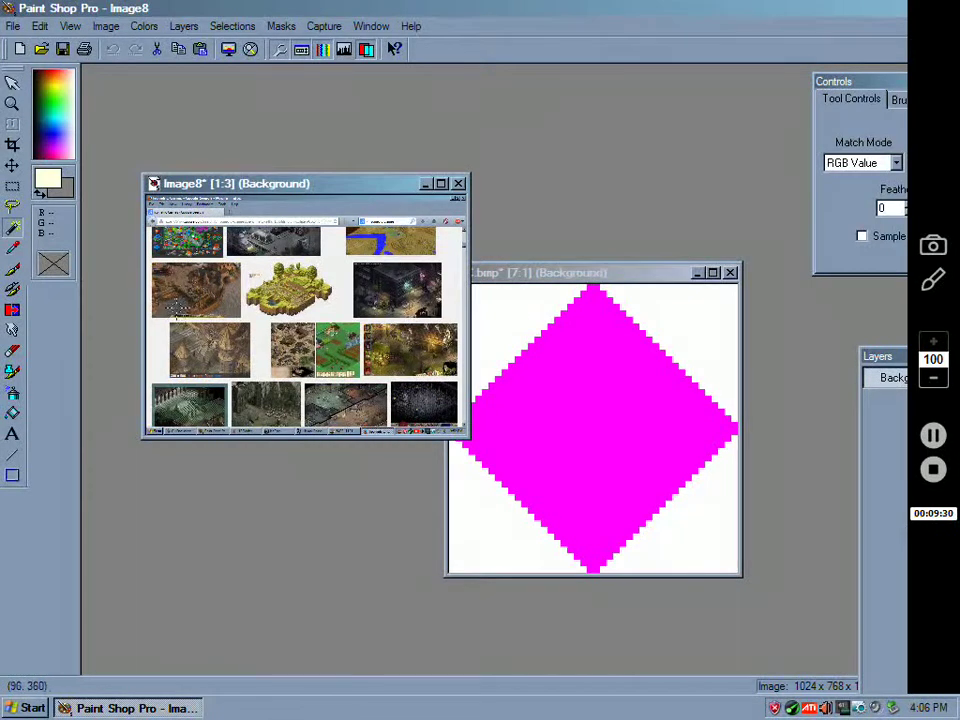
# Step: Zoom in and out across the collage, inspecting the farm, village and isometric island screenshots
pyautogui.click(12, 104)
pyautogui.click(231, 285)
pyautogui.click(382, 367)
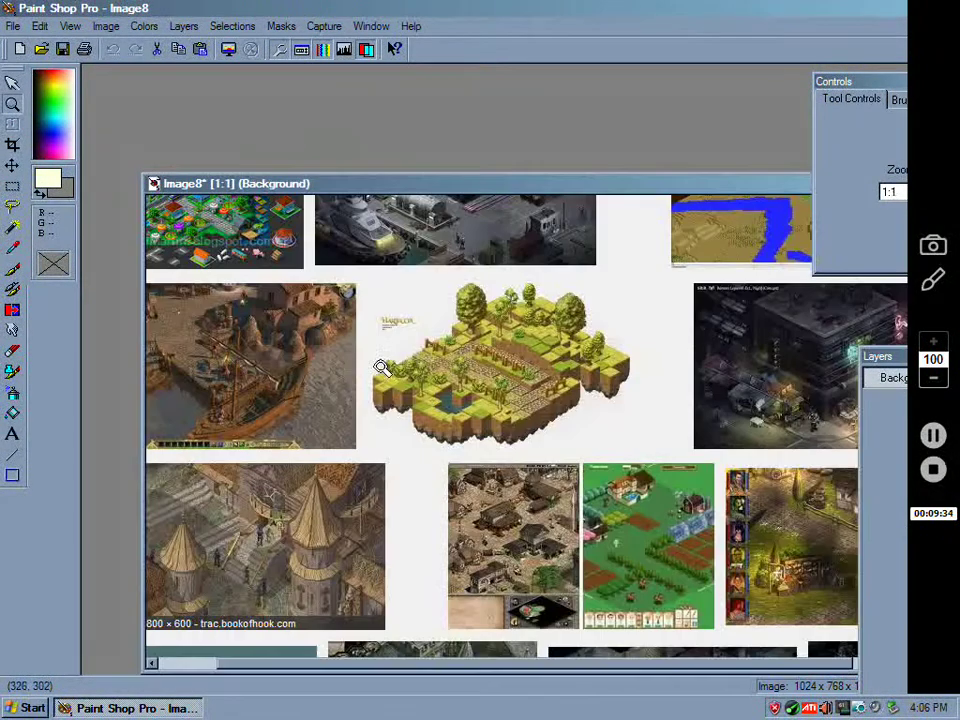
pyautogui.click(665, 535)
pyautogui.click(589, 478)
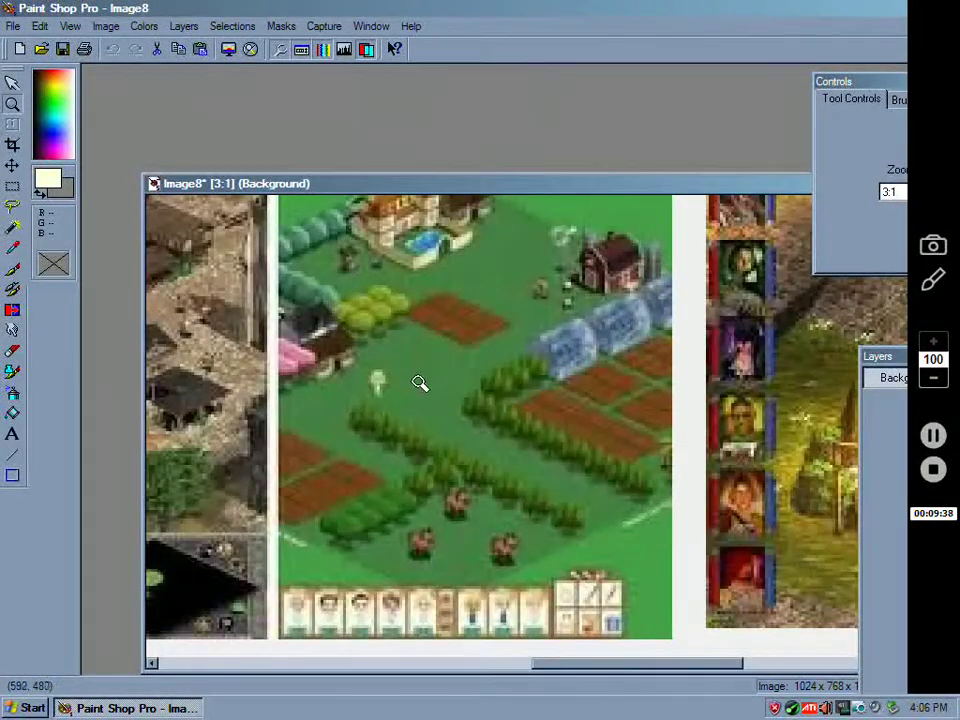
pyautogui.rightClick(409, 448)
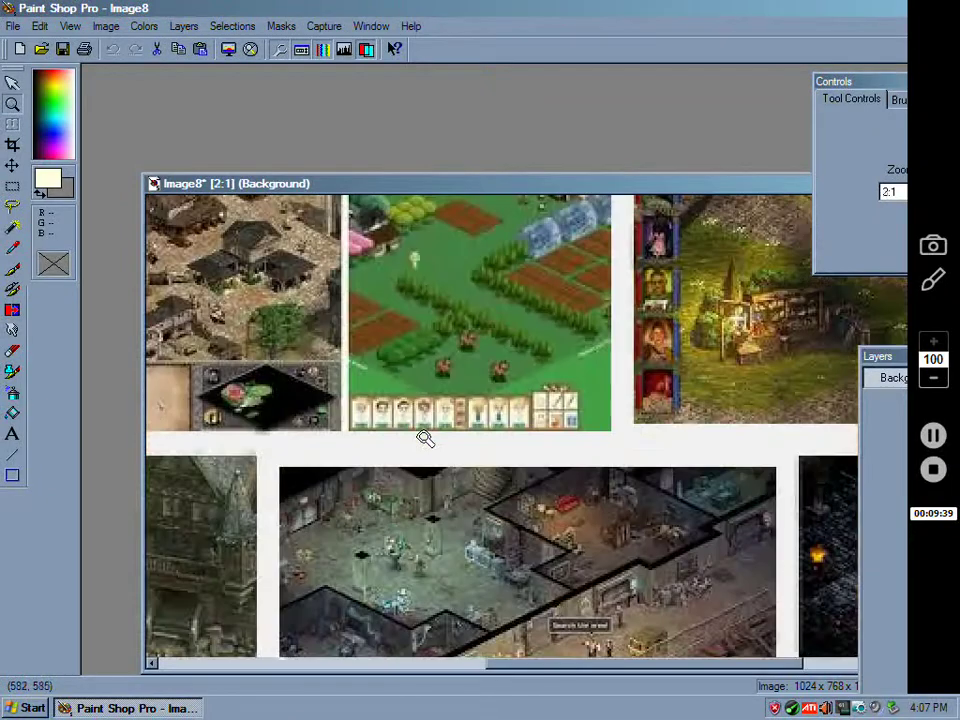
pyautogui.click(705, 385)
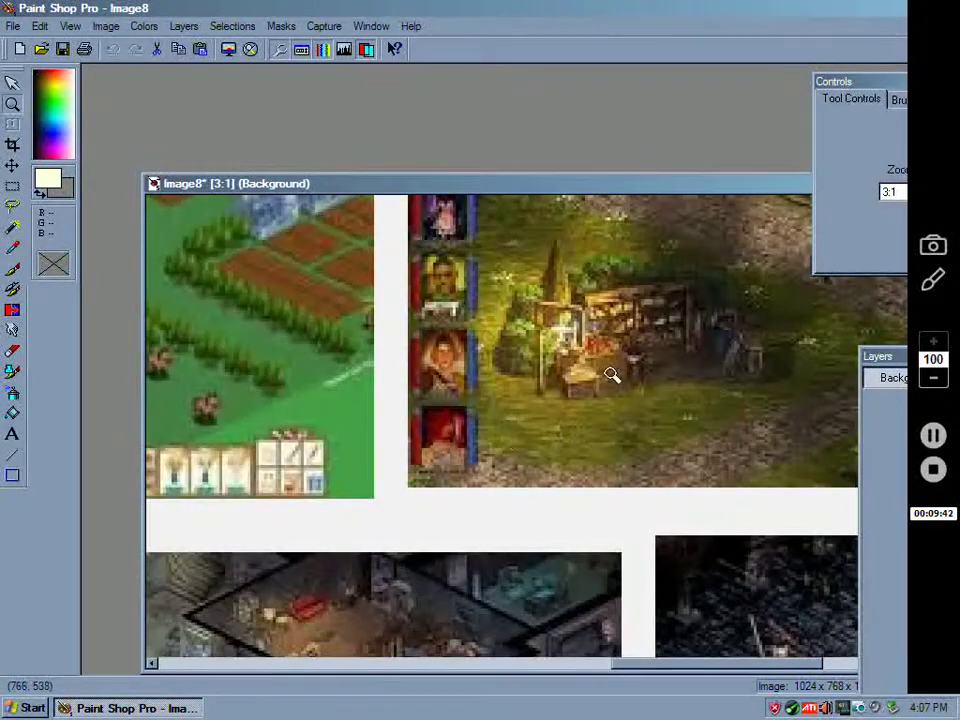
pyautogui.click(712, 429)
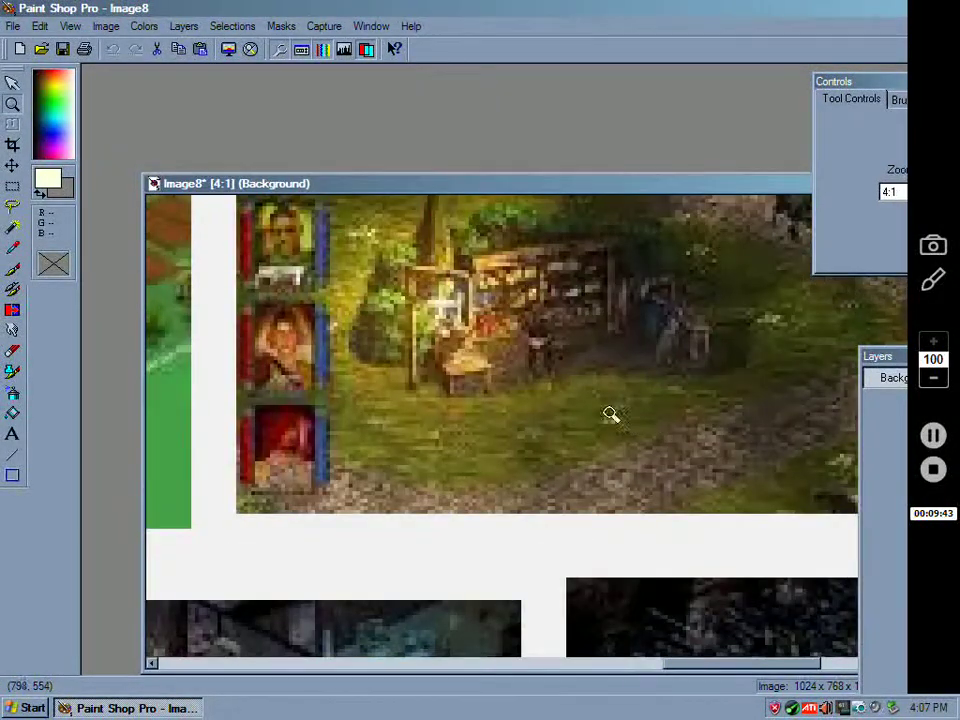
pyautogui.rightClick(362, 380)
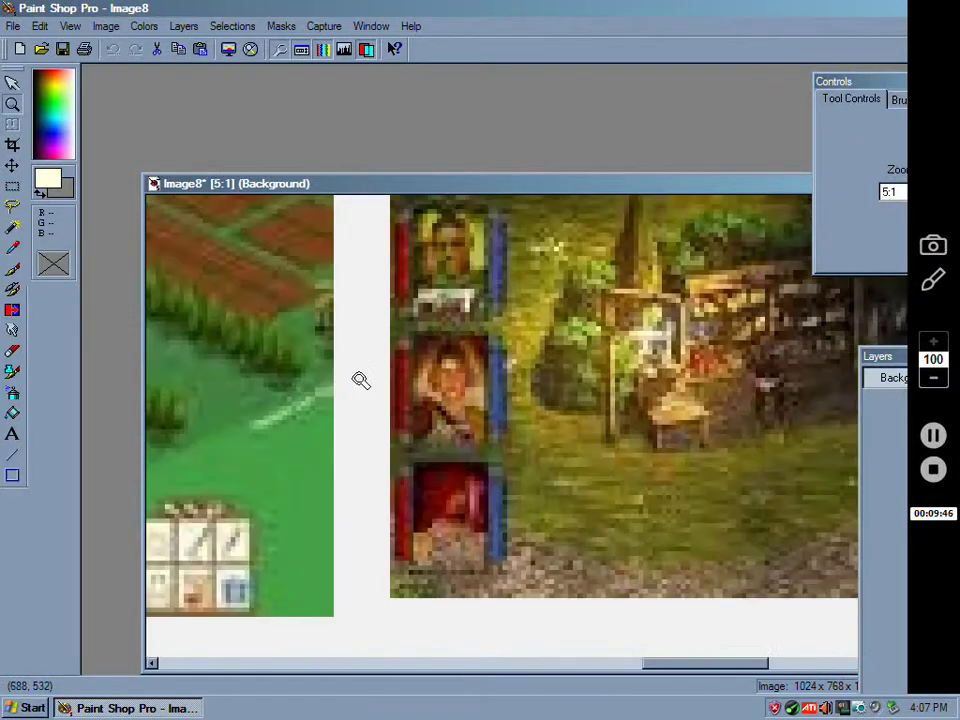
pyautogui.rightClick(360, 381)
pyautogui.click(364, 257)
pyautogui.click(572, 370)
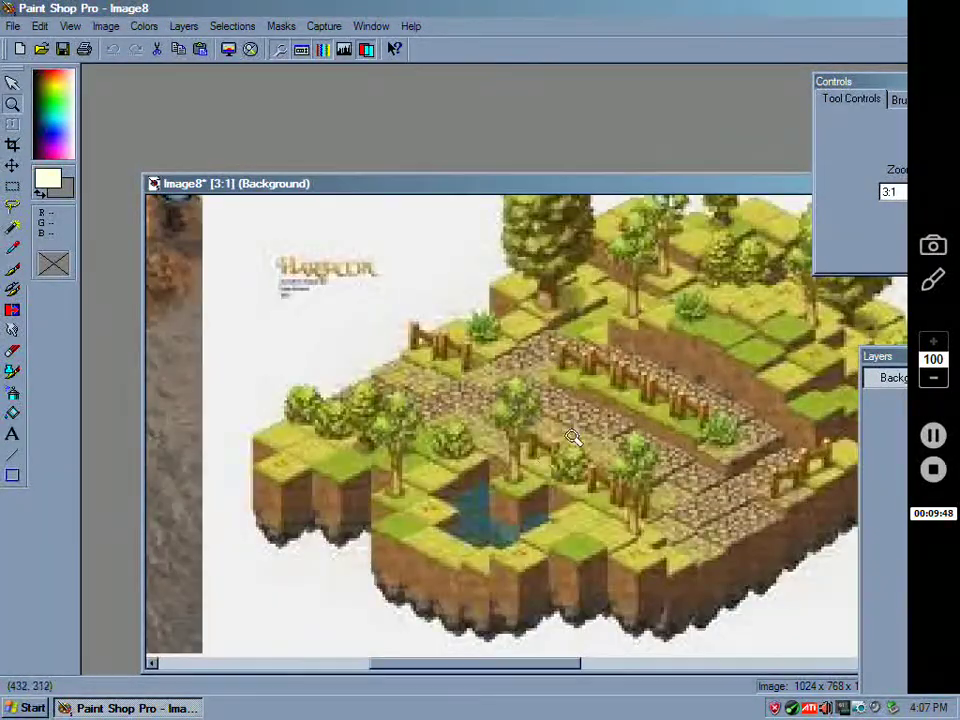
pyautogui.rightClick(454, 476)
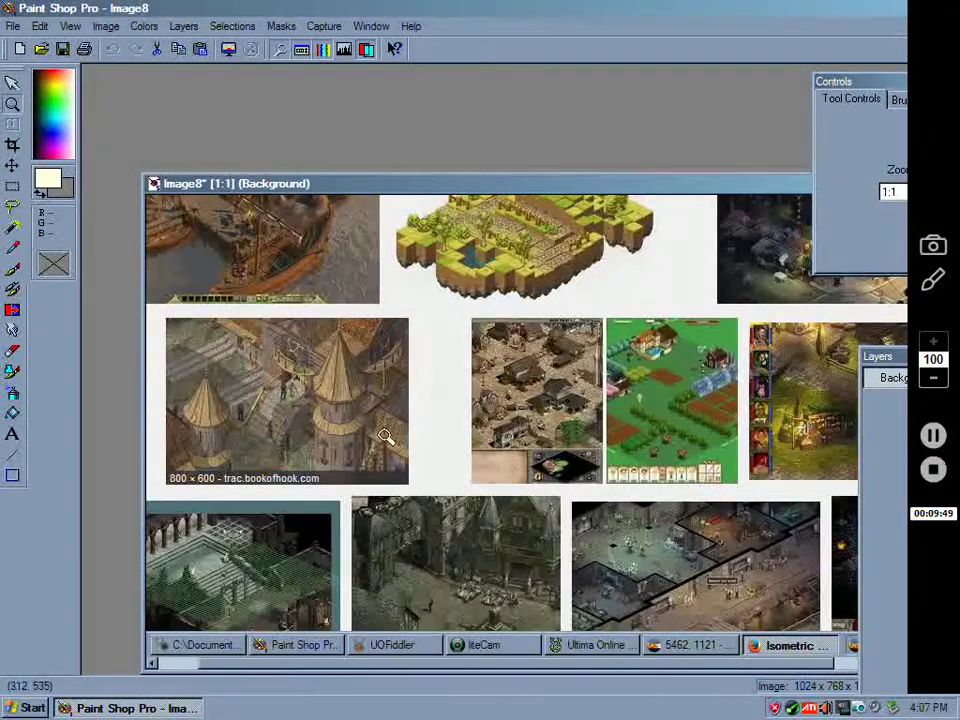
# Step: Inspect the ship, island and dungeon screenshots, ending zoomed to 3:1 on the towers picture
pyautogui.click(307, 311)
pyautogui.rightClick(578, 372)
pyautogui.rightClick(578, 372)
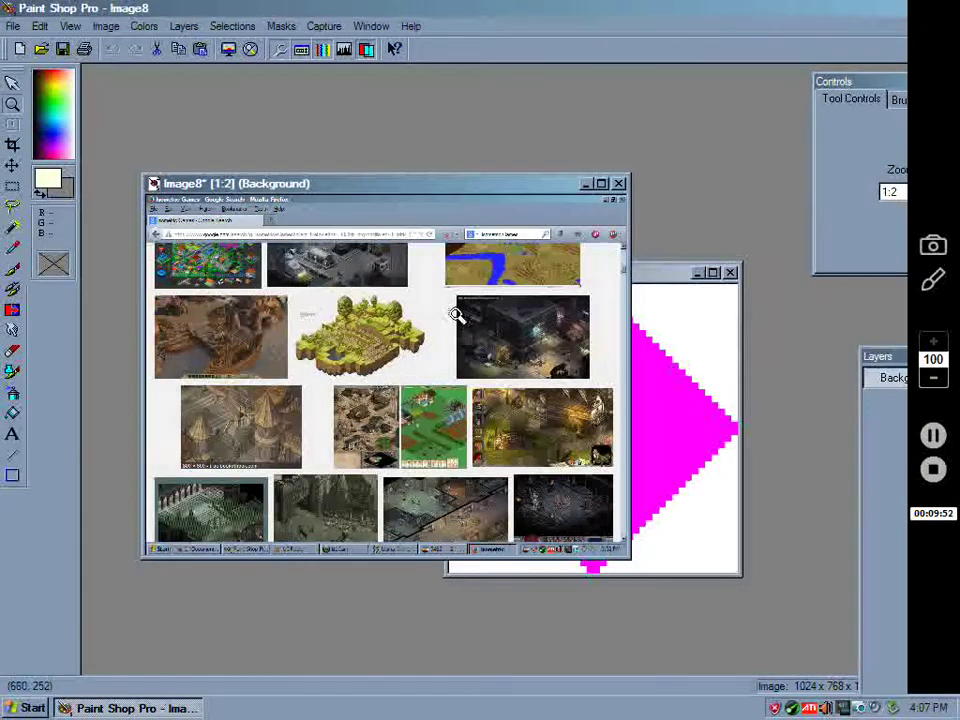
pyautogui.click(462, 407)
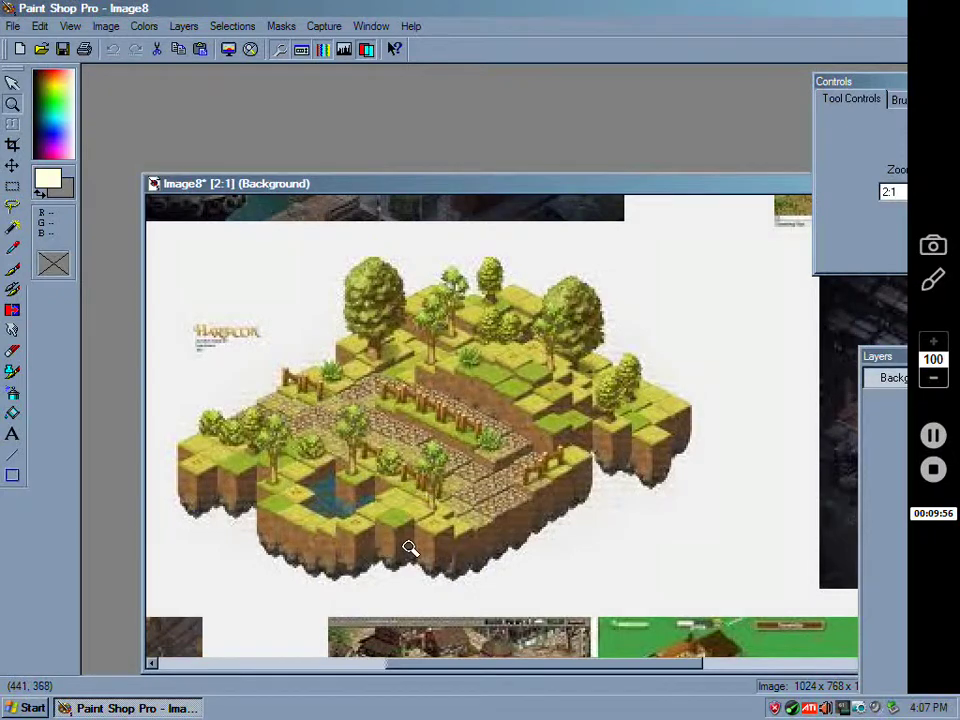
pyautogui.rightClick(345, 468)
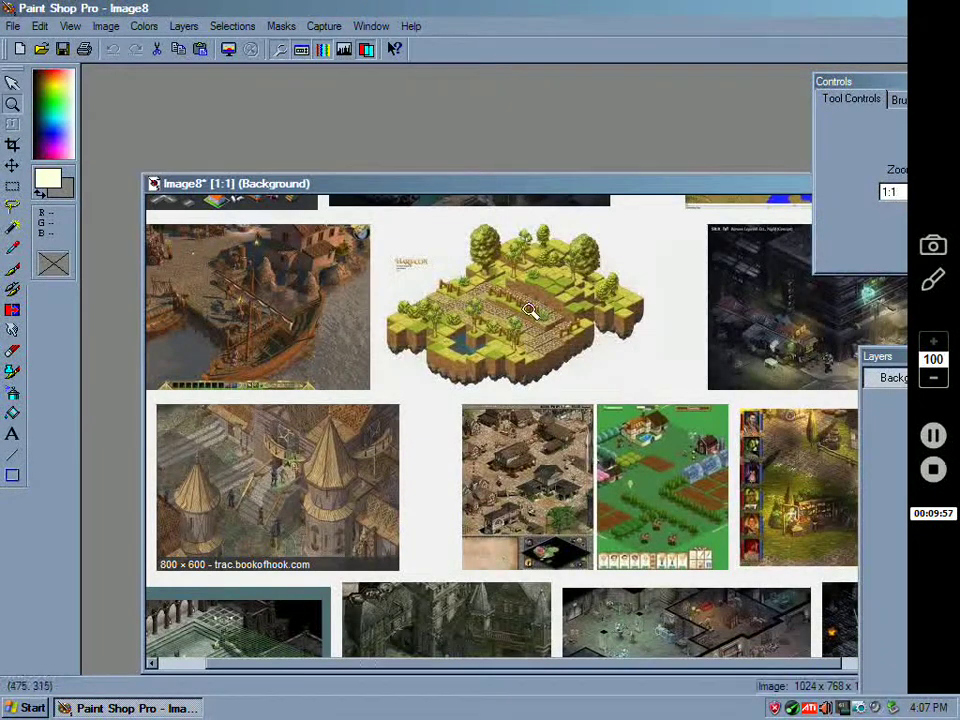
pyautogui.rightClick(447, 517)
pyautogui.click(447, 517)
pyautogui.click(376, 553)
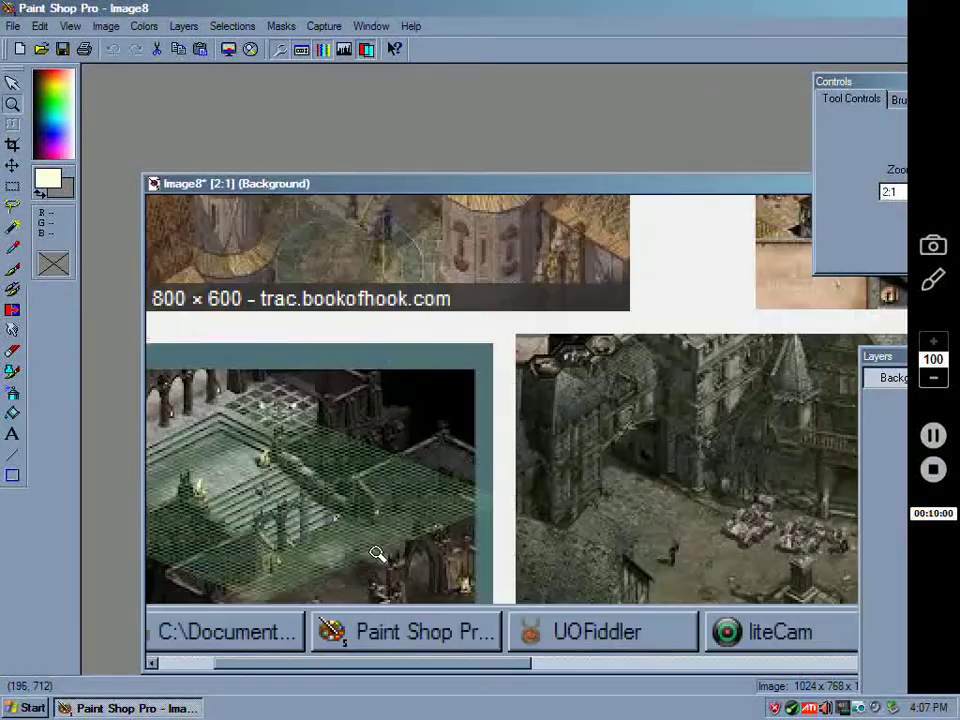
pyautogui.click(328, 510)
pyautogui.click(445, 451)
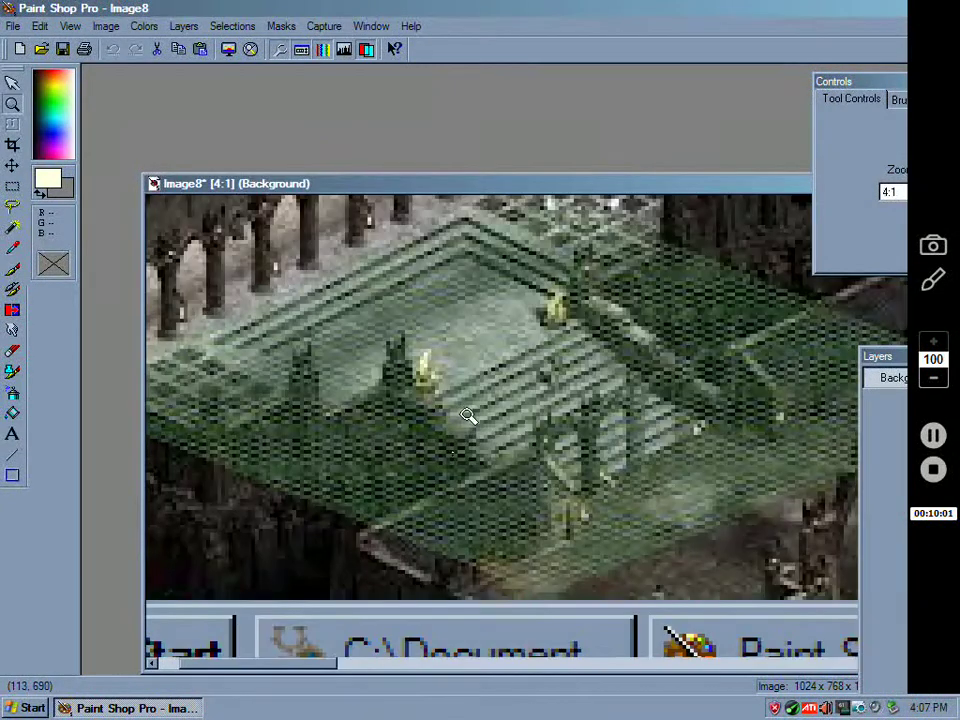
pyautogui.rightClick(469, 414)
pyautogui.rightClick(469, 414)
pyautogui.rightClick(469, 414)
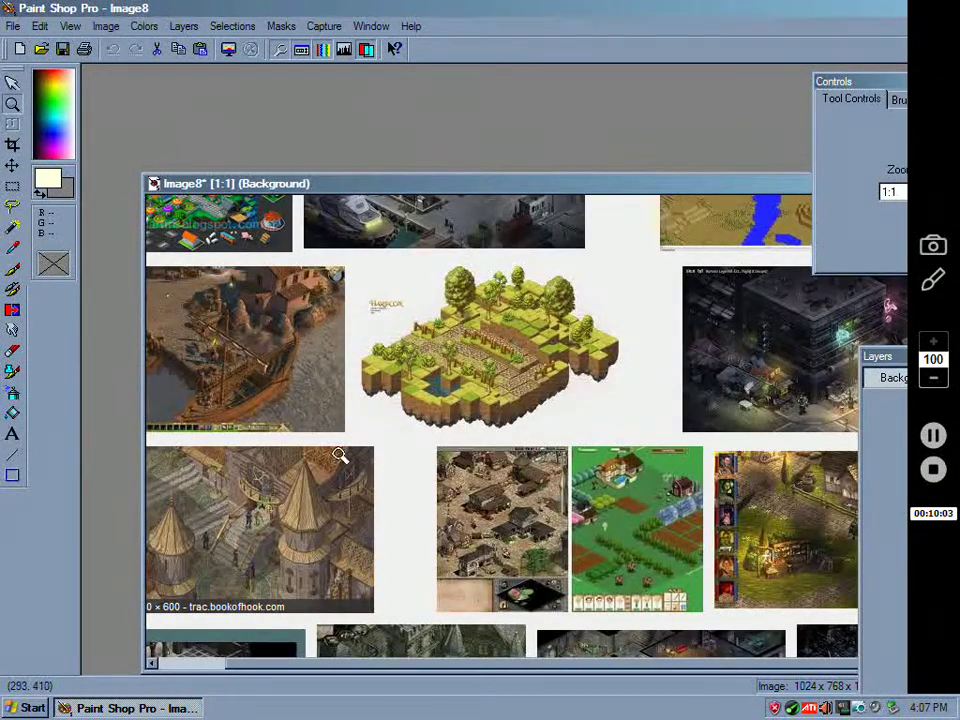
pyautogui.click(314, 500)
pyautogui.click(425, 478)
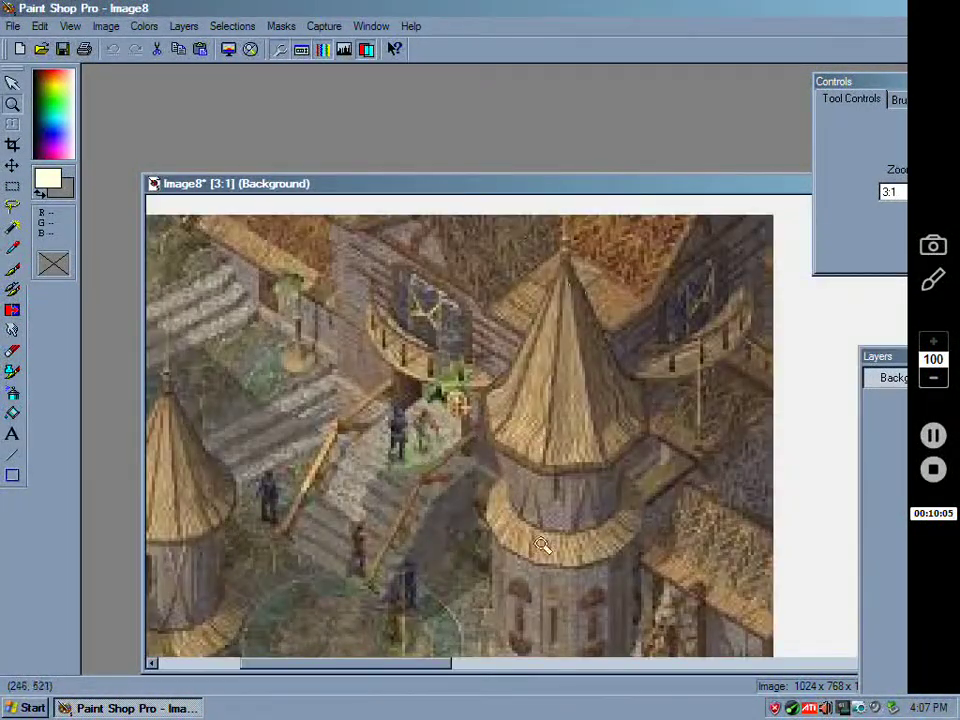
# Step: Crop the screenshot roughly to the region around the pointed tower roof
pyautogui.click(12, 145)
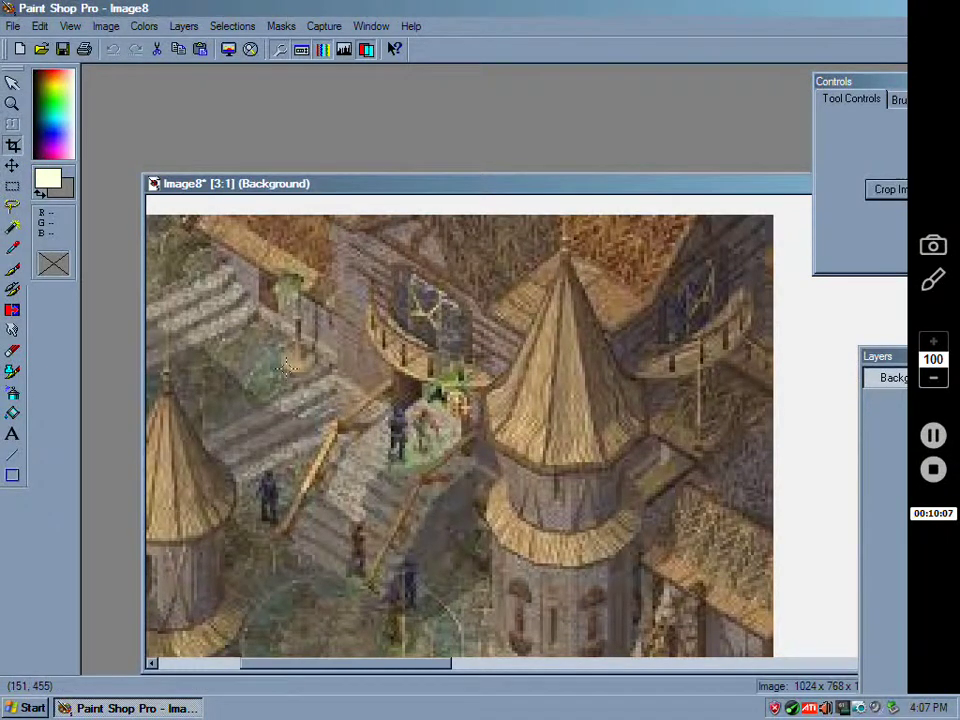
pyautogui.moveTo(447, 257); pyautogui.dragTo(510, 333)
pyautogui.moveTo(456, 220); pyautogui.dragTo(678, 530)
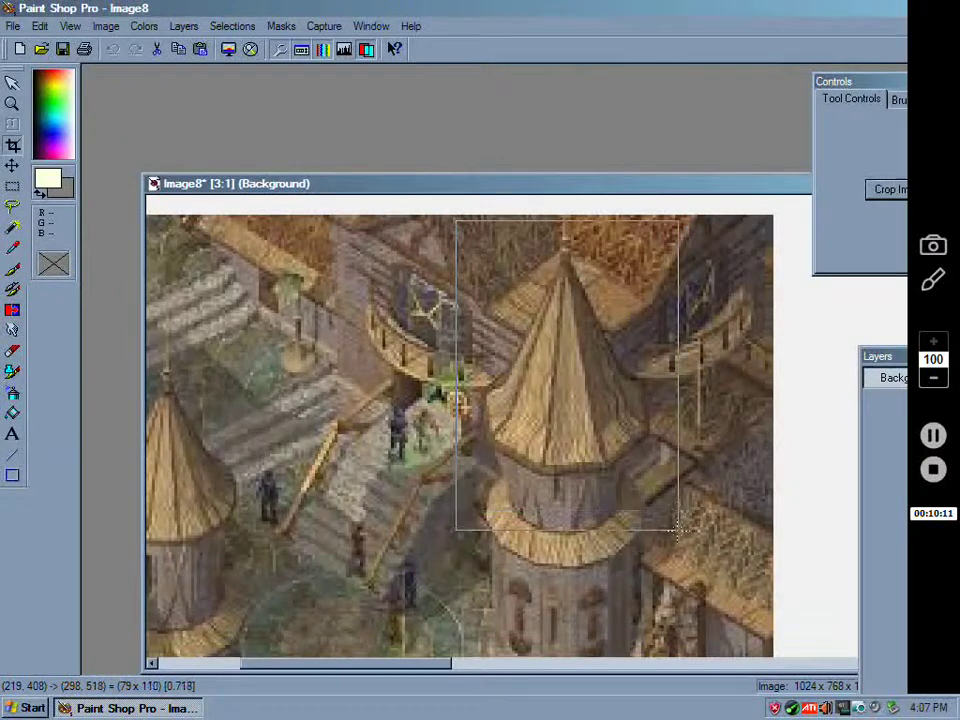
pyautogui.doubleClick(620, 482)
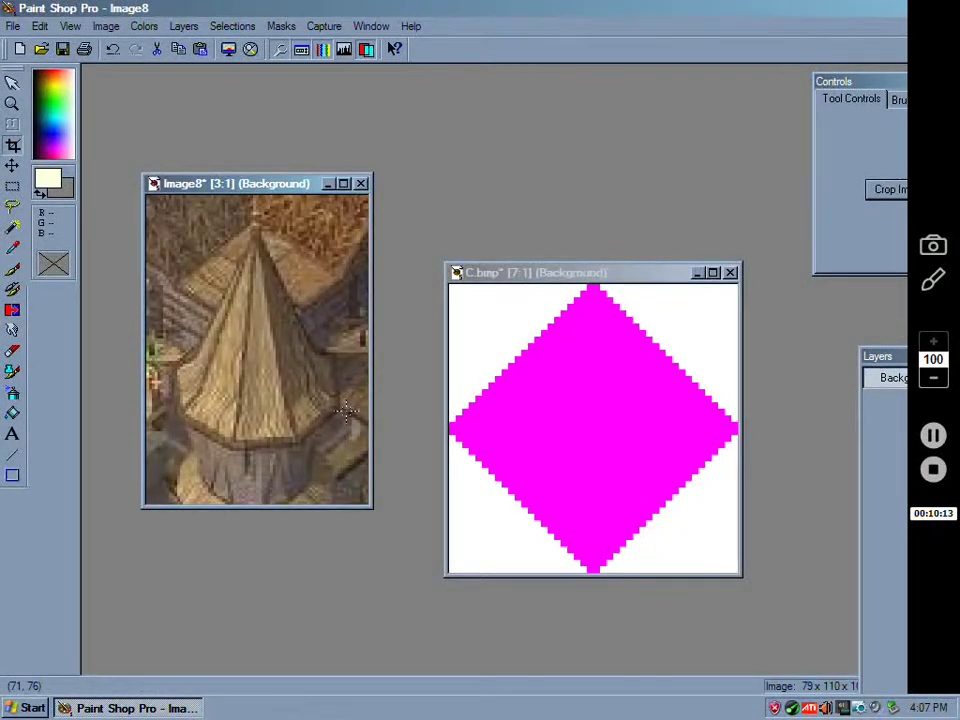
# Step: Recrop tightly around the roof to 62 x 80 pixels and zoom in on it
pyautogui.scroll(1, 345, 410)
pyautogui.scroll(1, 345, 410)
pyautogui.moveTo(166, 225); pyautogui.dragTo(474, 597)
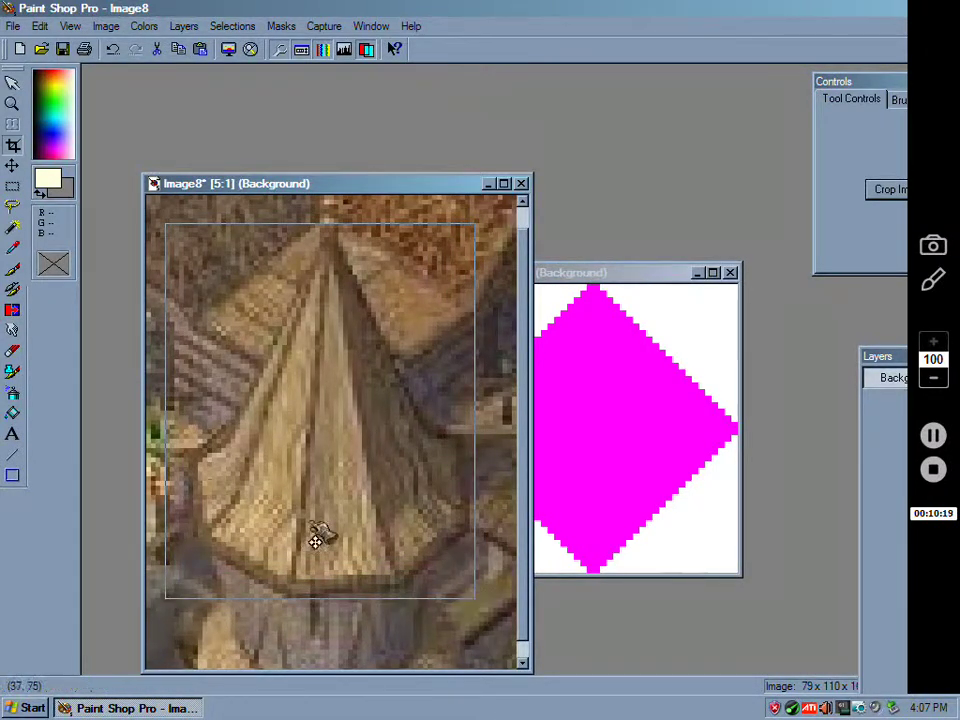
pyautogui.moveTo(168, 476); pyautogui.dragTo(189, 482)
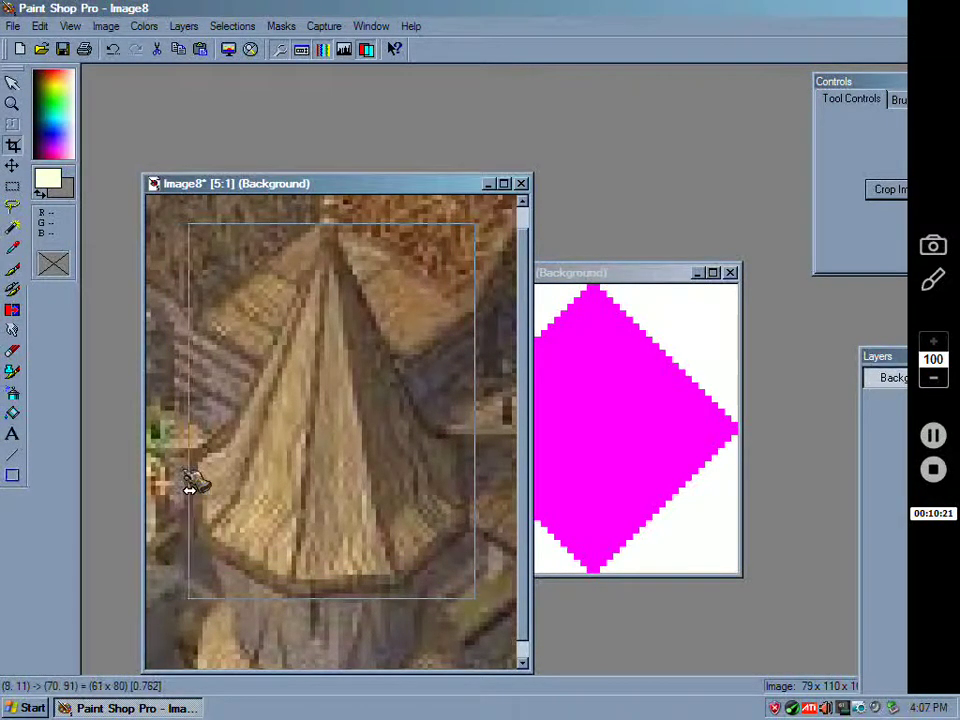
pyautogui.doubleClick(312, 441)
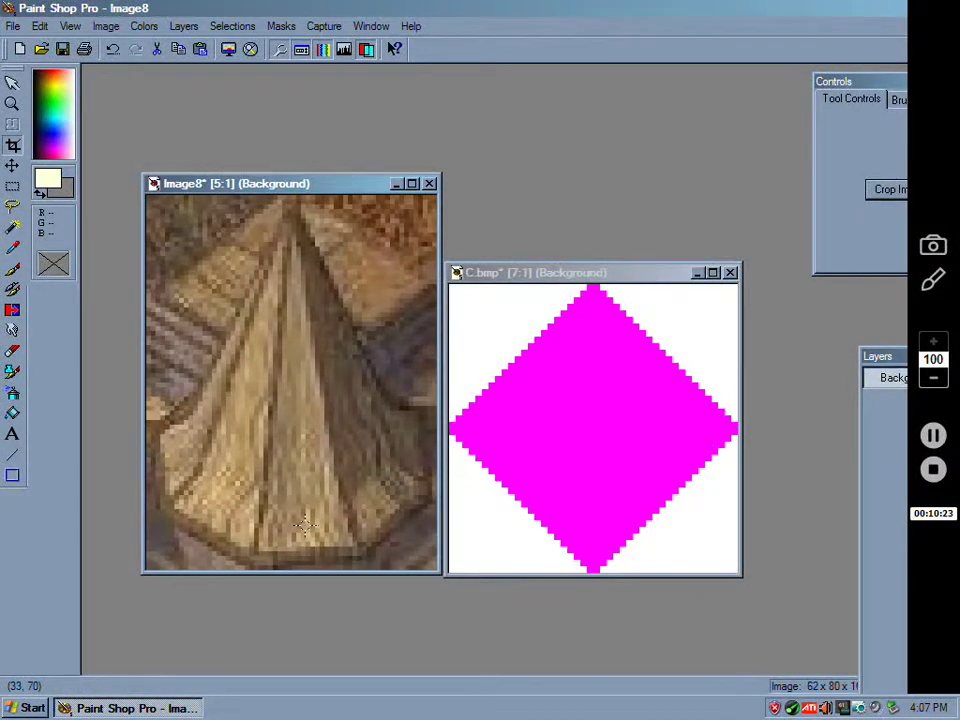
pyautogui.scroll(1, 242, 421)
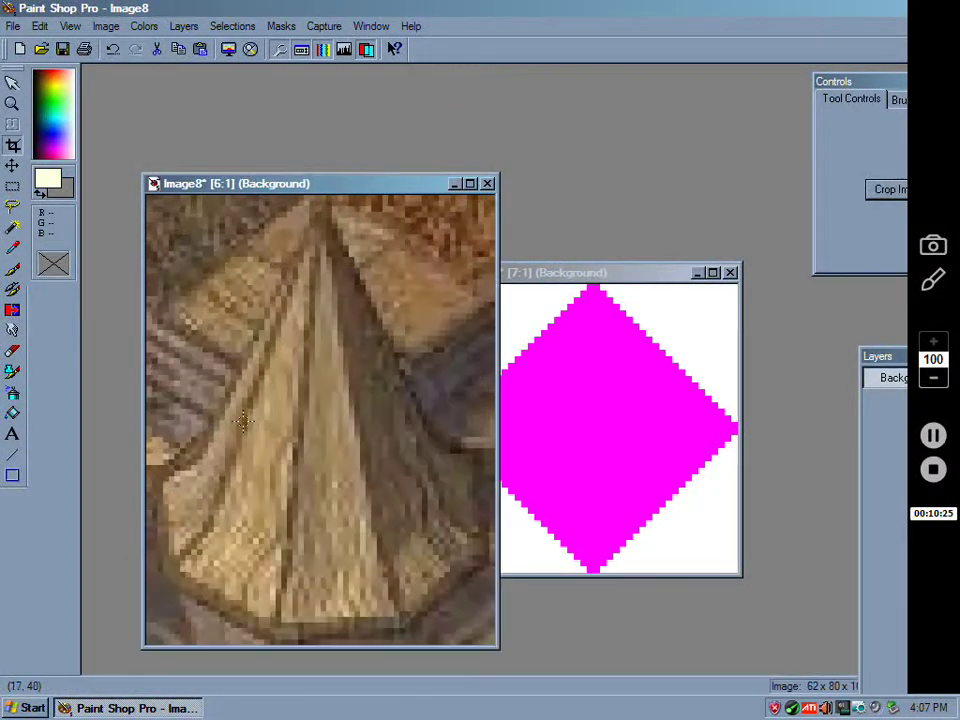
pyautogui.scroll(1, 242, 421)
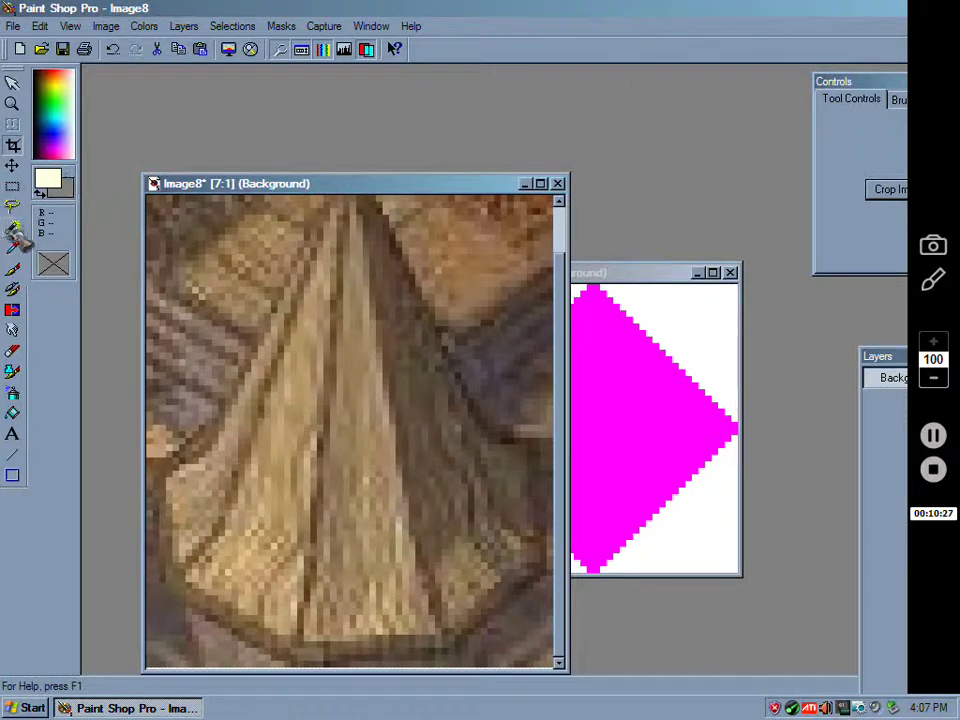
pyautogui.click(12, 103)
pyautogui.click(315, 315)
# Step: Zoom to 9:1 and set up the straight-line tool with magenta as the drawing colour
pyautogui.click(315, 315)
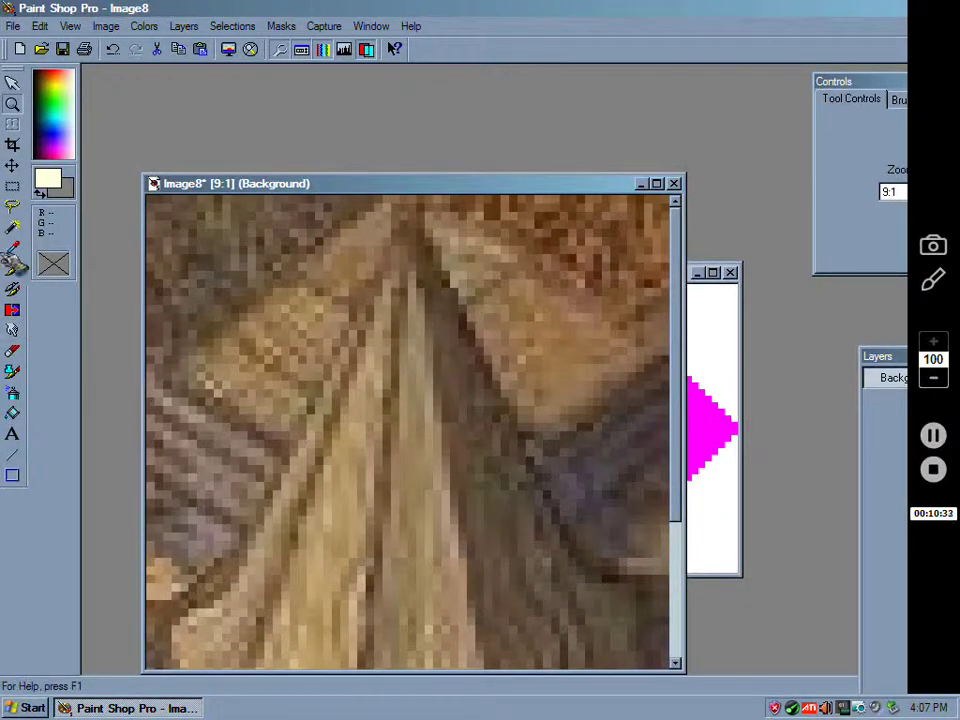
pyautogui.click(12, 206)
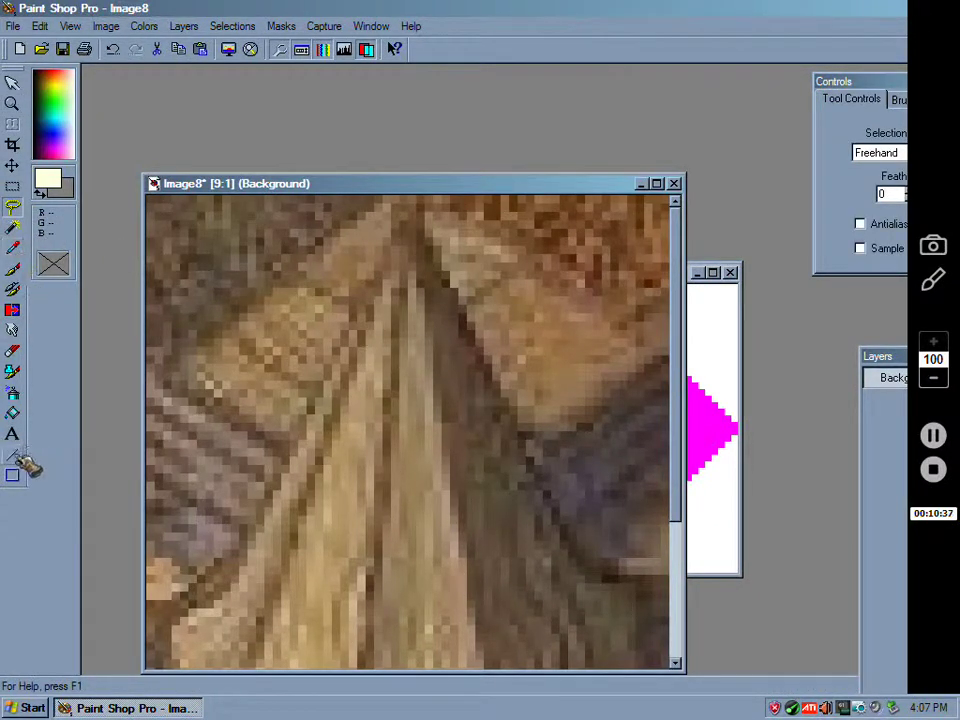
pyautogui.click(12, 455)
pyautogui.click(56, 190)
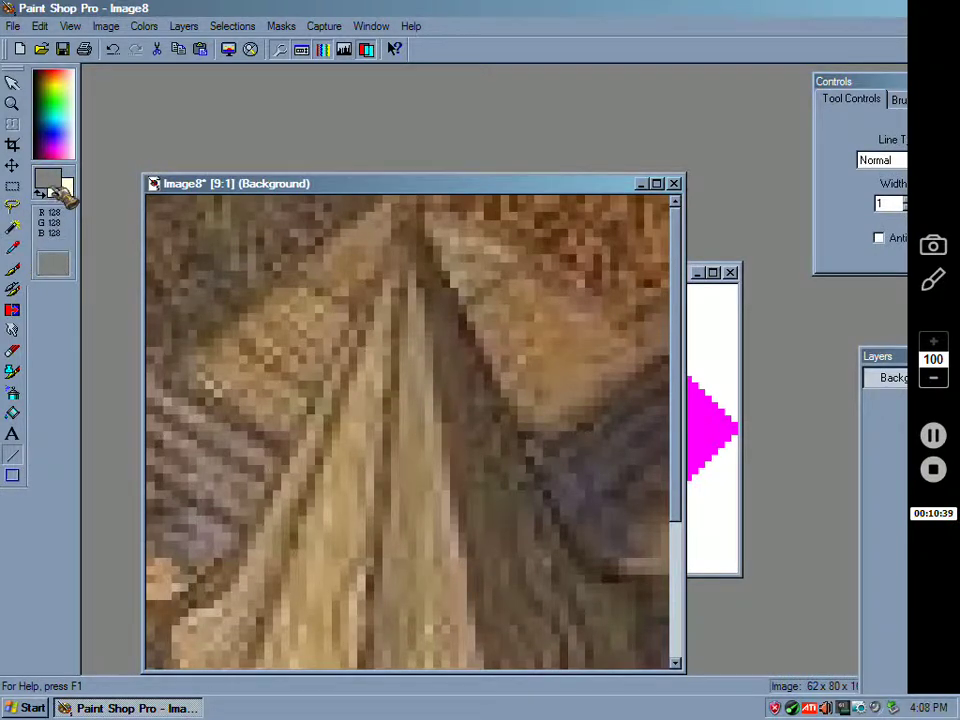
pyautogui.click(52, 189)
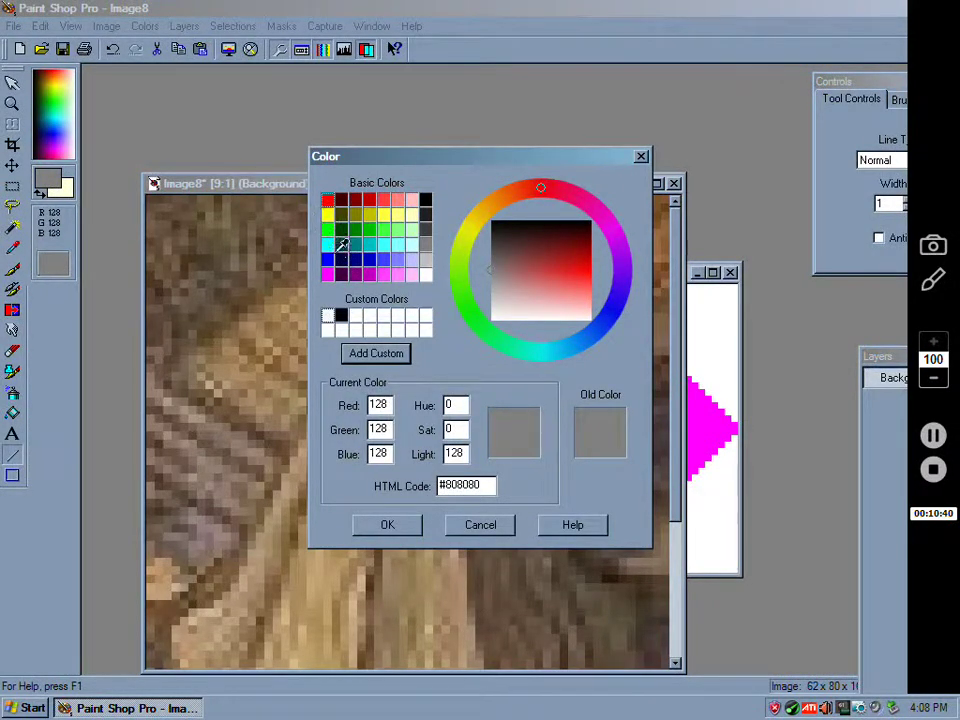
pyautogui.click(328, 273)
pyautogui.click(390, 524)
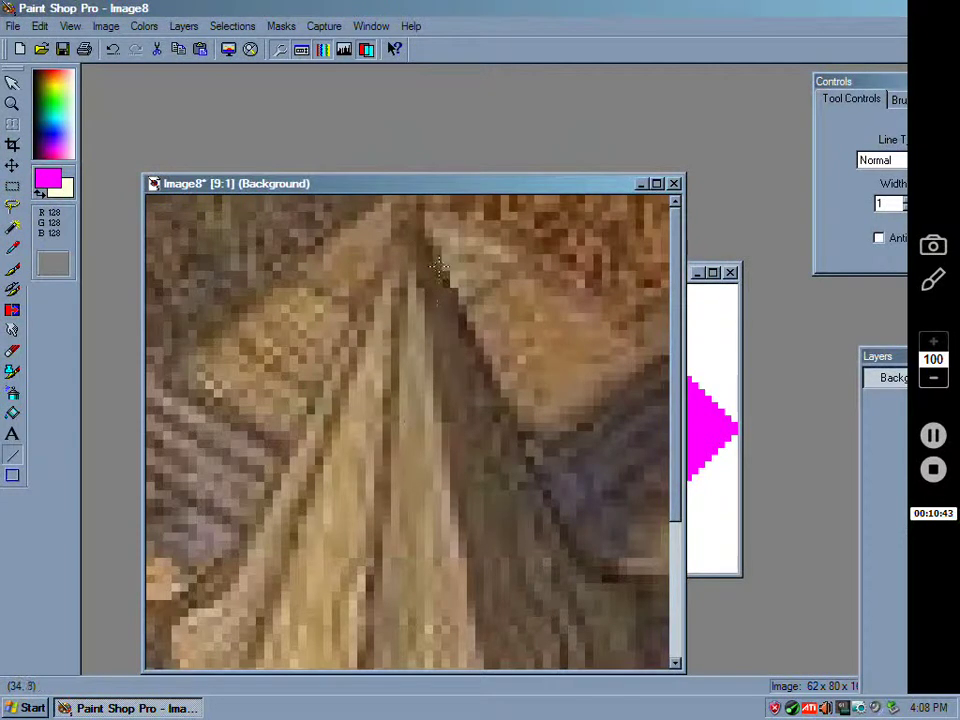
# Step: Draw magenta strokes from the roof's peak down along its edge
pyautogui.moveTo(438, 236); pyautogui.dragTo(440, 200)
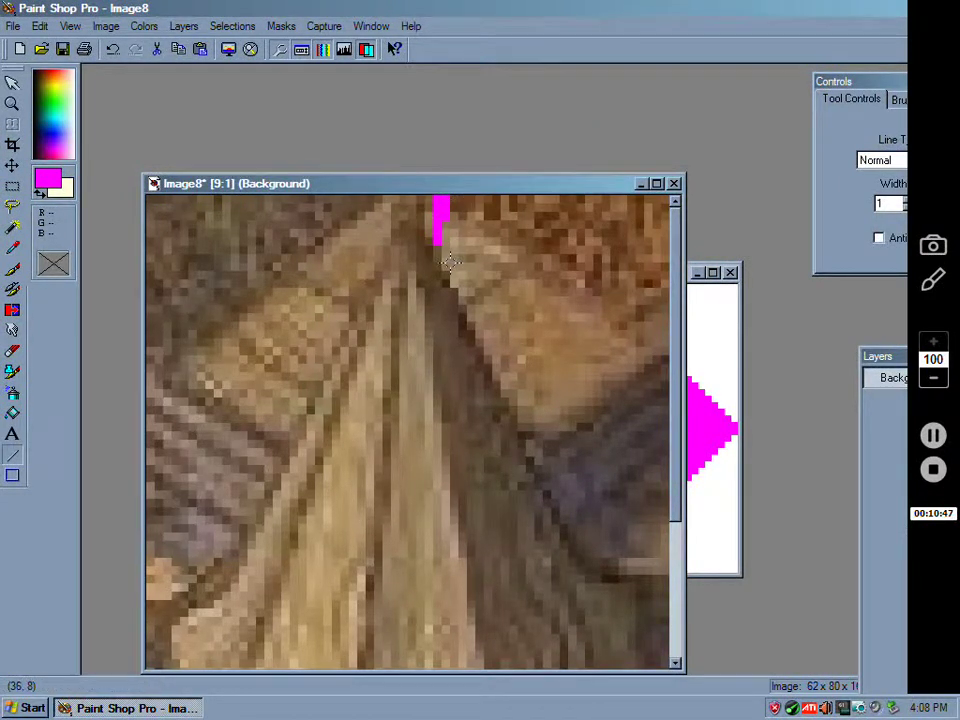
pyautogui.moveTo(447, 262); pyautogui.dragTo(441, 213)
pyautogui.moveTo(455, 283); pyautogui.dragTo(441, 213)
pyautogui.moveTo(462, 298); pyautogui.dragTo(458, 232)
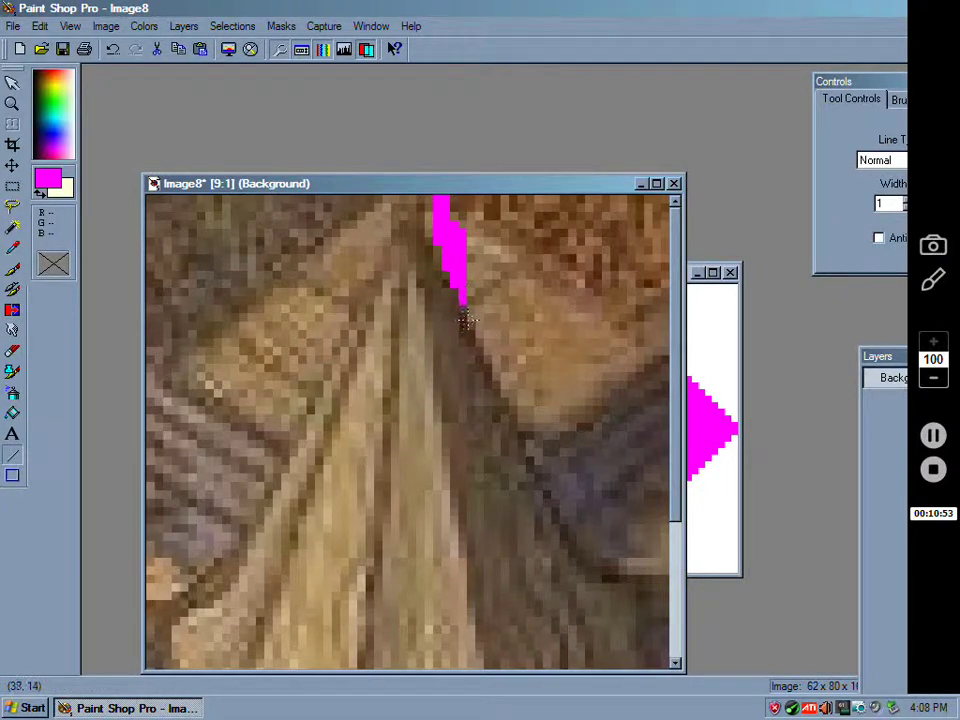
# Step: Draw a magenta line along the roof's bottom edge
pyautogui.scroll(-1, 389, 383)
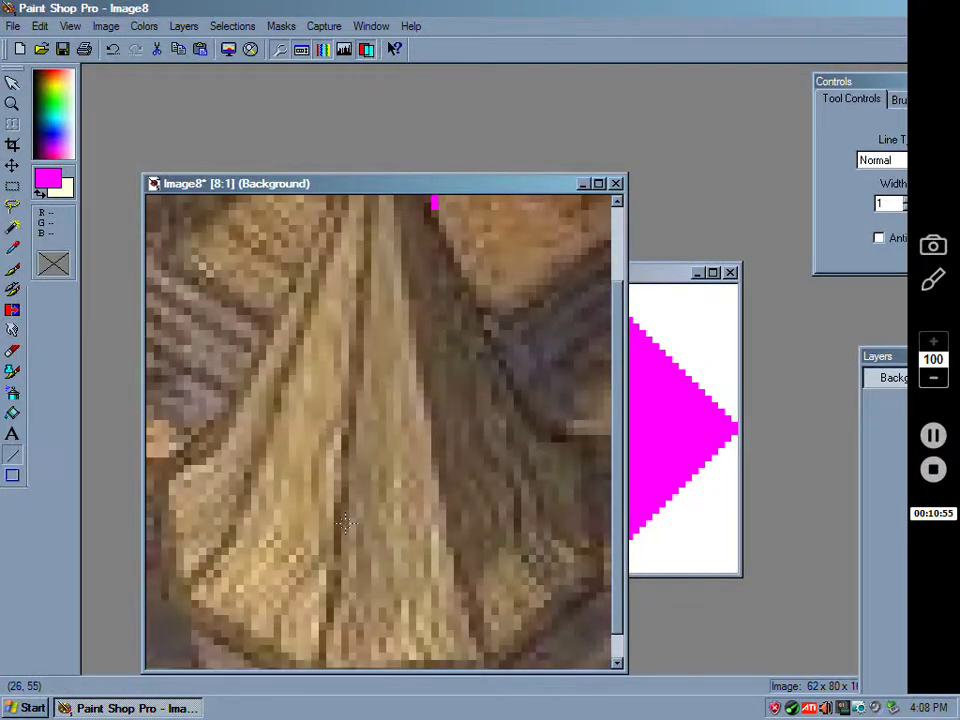
pyautogui.scroll(-2, 344, 522)
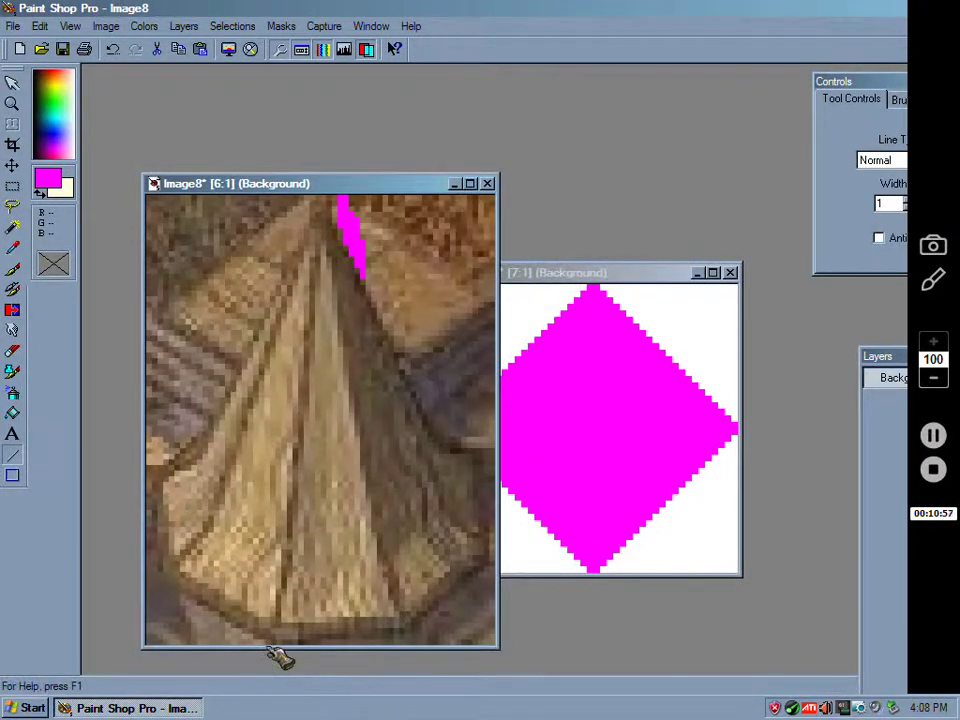
pyautogui.moveTo(270, 642); pyautogui.dragTo(427, 641)
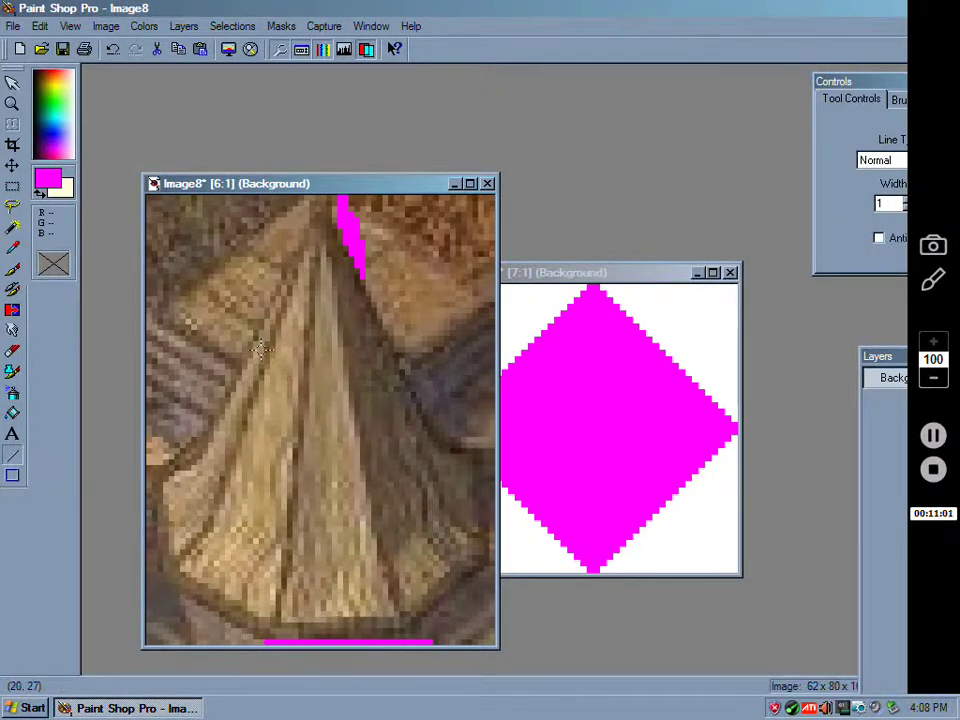
pyautogui.scroll(1, 257, 333)
pyautogui.scroll(-1, 257, 333)
pyautogui.scroll(-1, 269, 231)
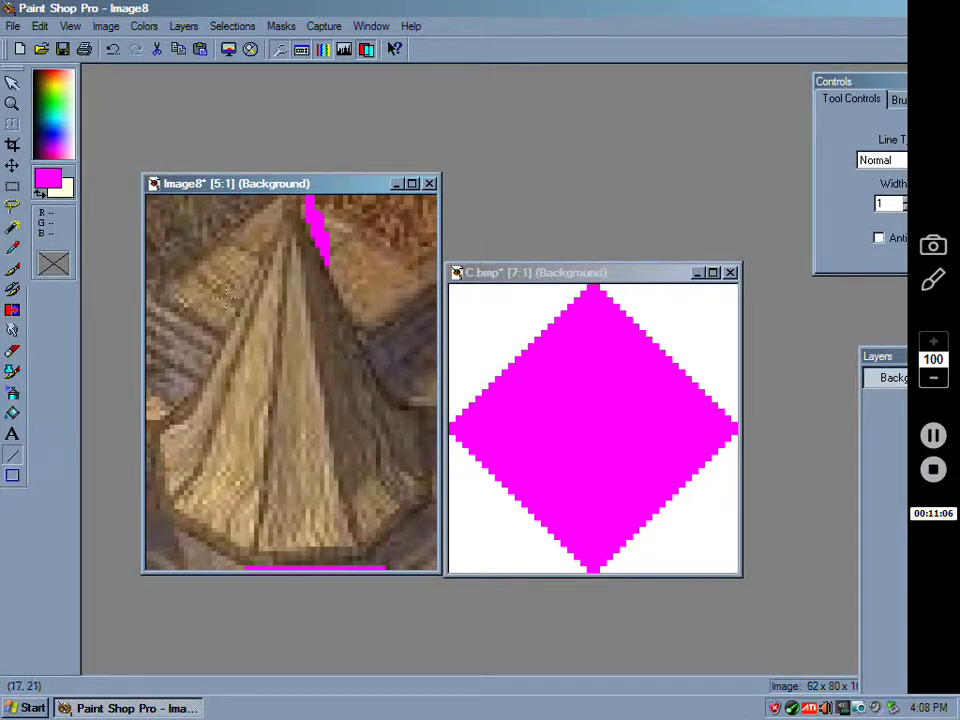
pyautogui.scroll(1, 267, 341)
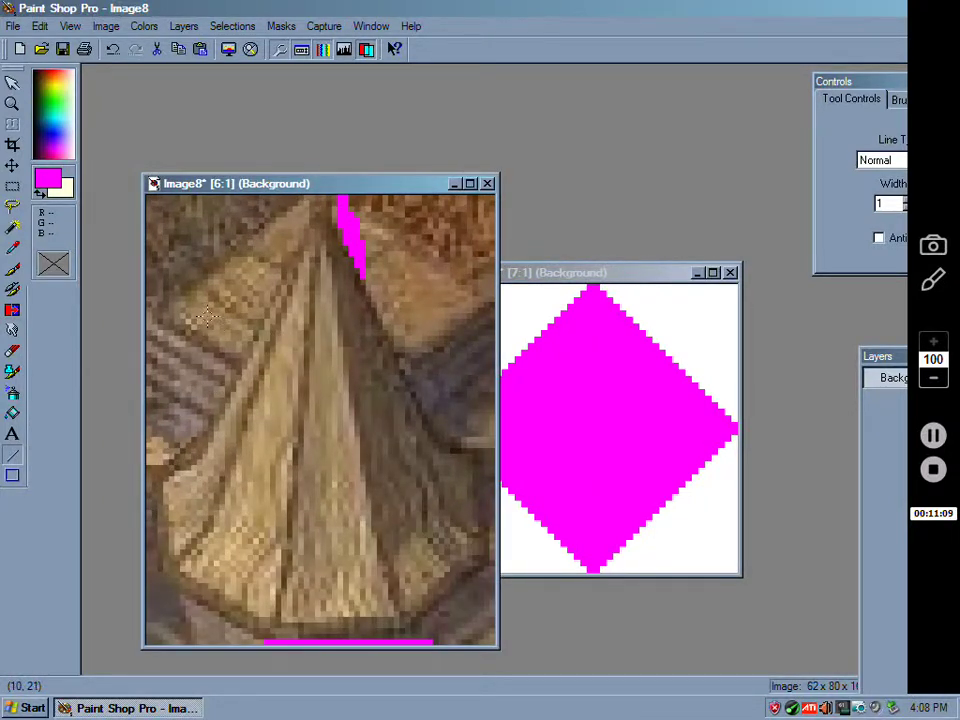
pyautogui.scroll(-1, 206, 316)
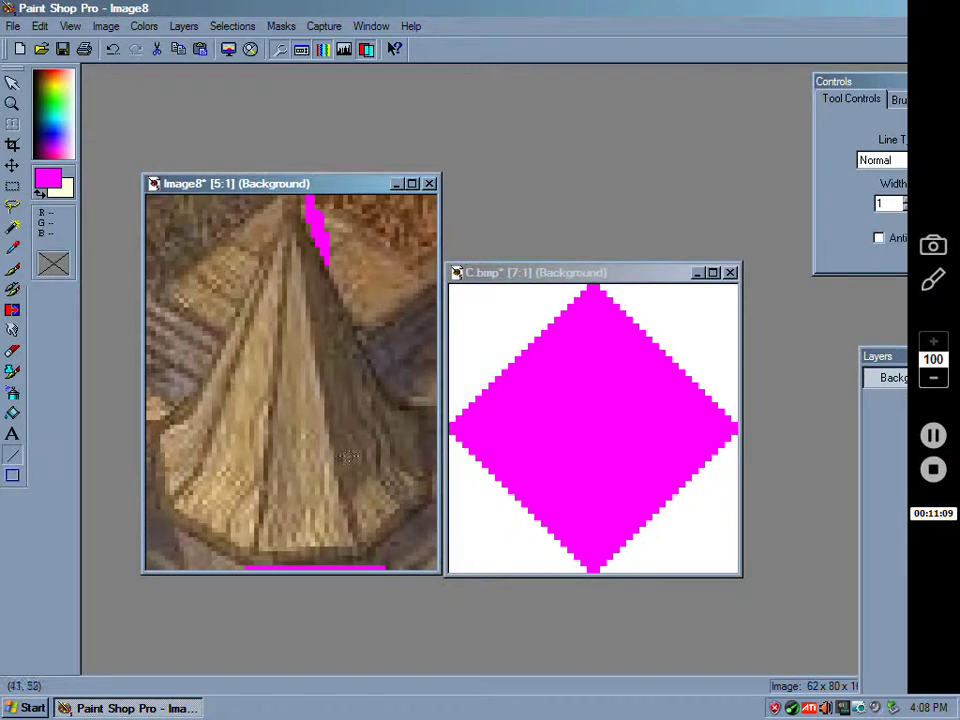
# Step: Close the roof image without saving, then cancel out of File > New
pyautogui.click(430, 184)
pyautogui.click(479, 379)
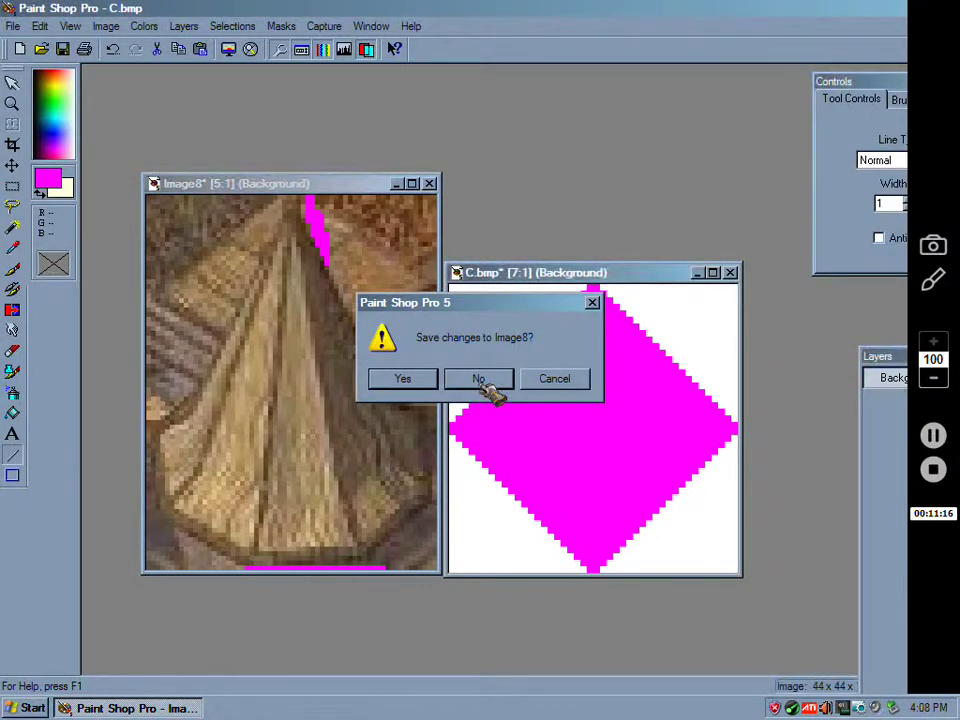
pyautogui.click(16, 26)
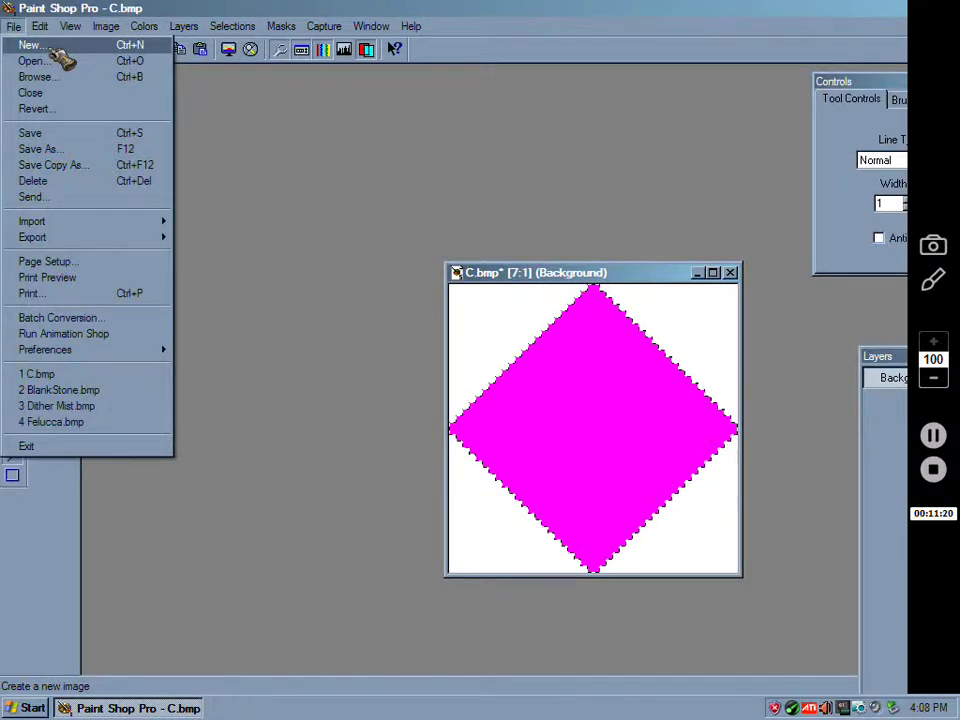
pyautogui.click(58, 48)
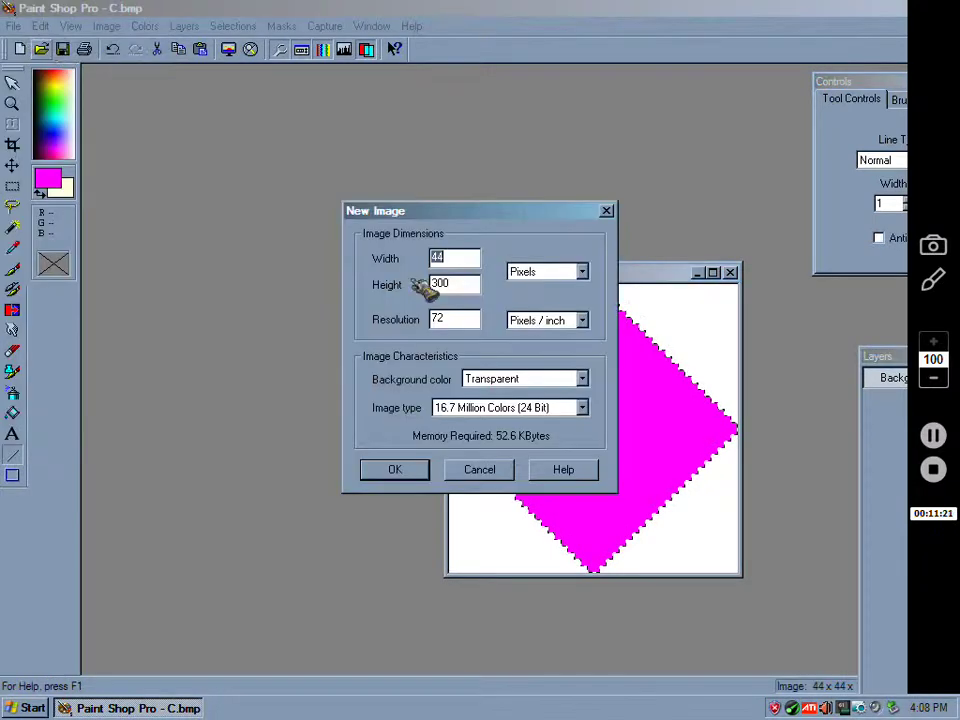
pyautogui.click(477, 470)
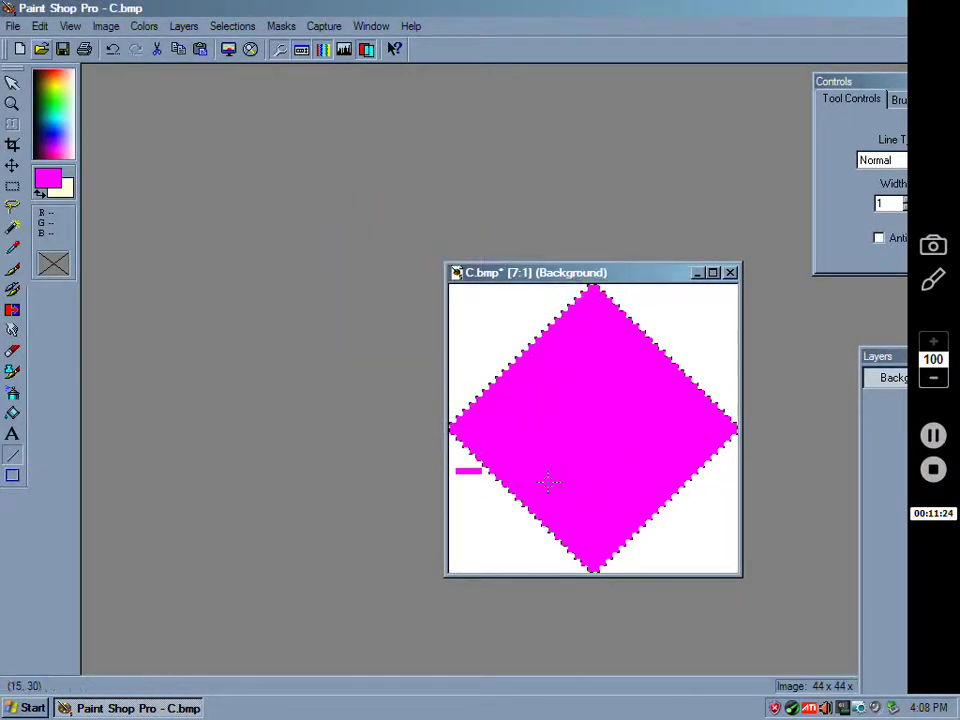
# Step: Move the diamond window left, Select None, and switch to the Paintbrush
pyautogui.moveTo(605, 276); pyautogui.dragTo(460, 265)
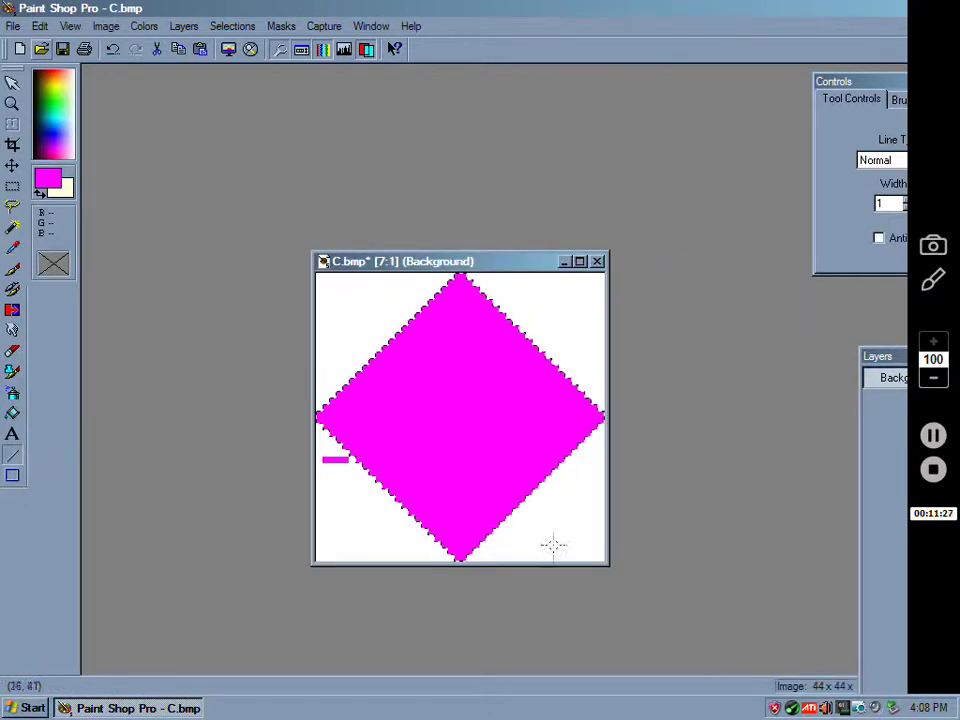
pyautogui.click(234, 27)
pyautogui.click(282, 62)
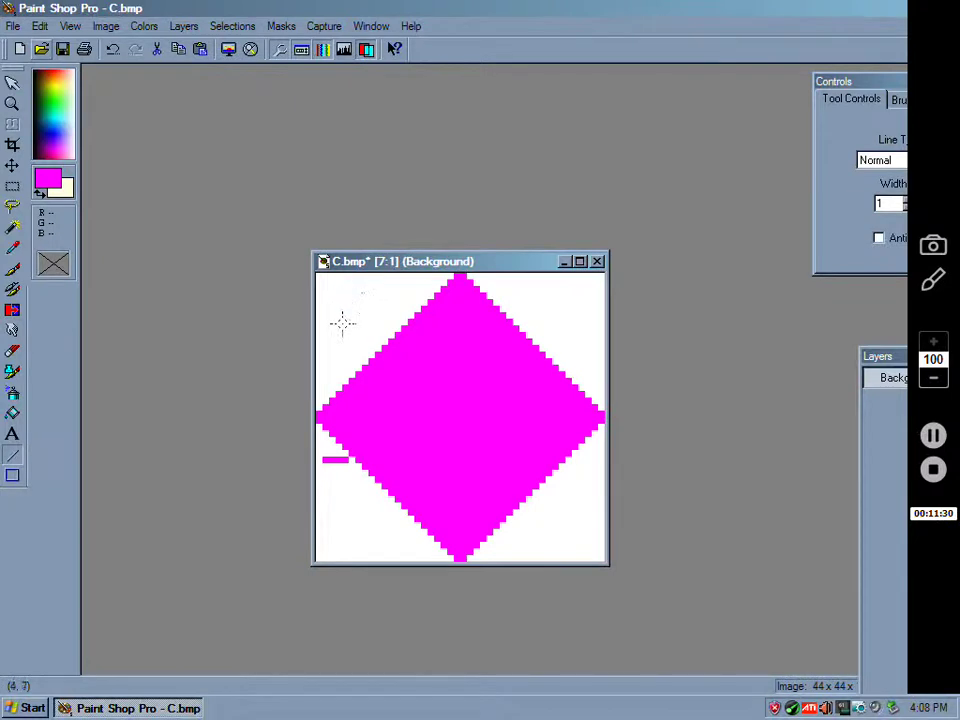
pyautogui.click(12, 269)
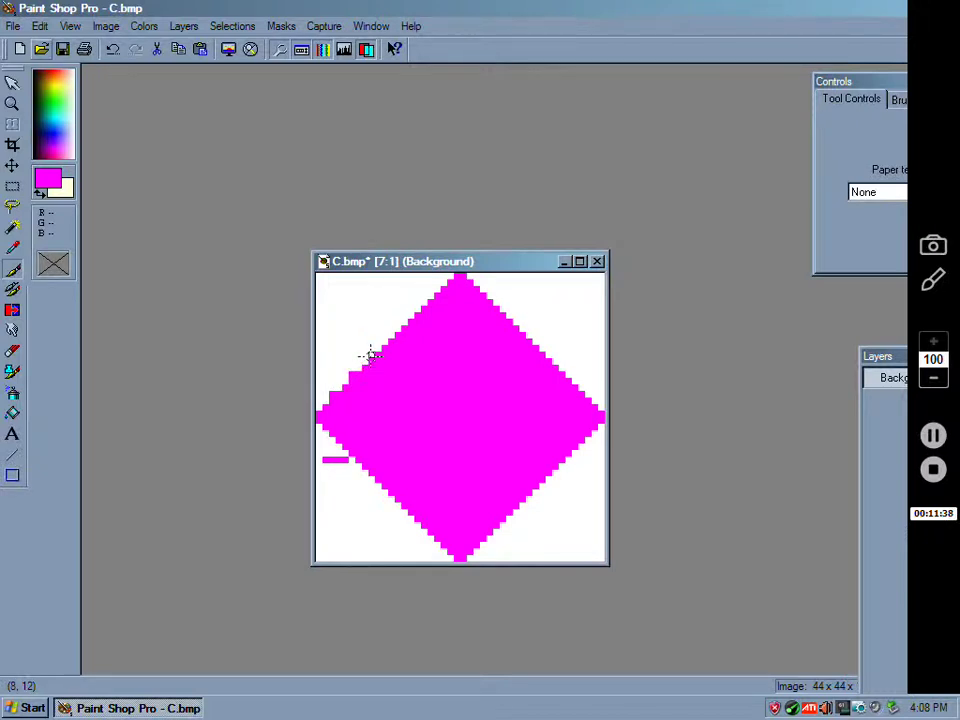
pyautogui.scroll(-2, 378, 395)
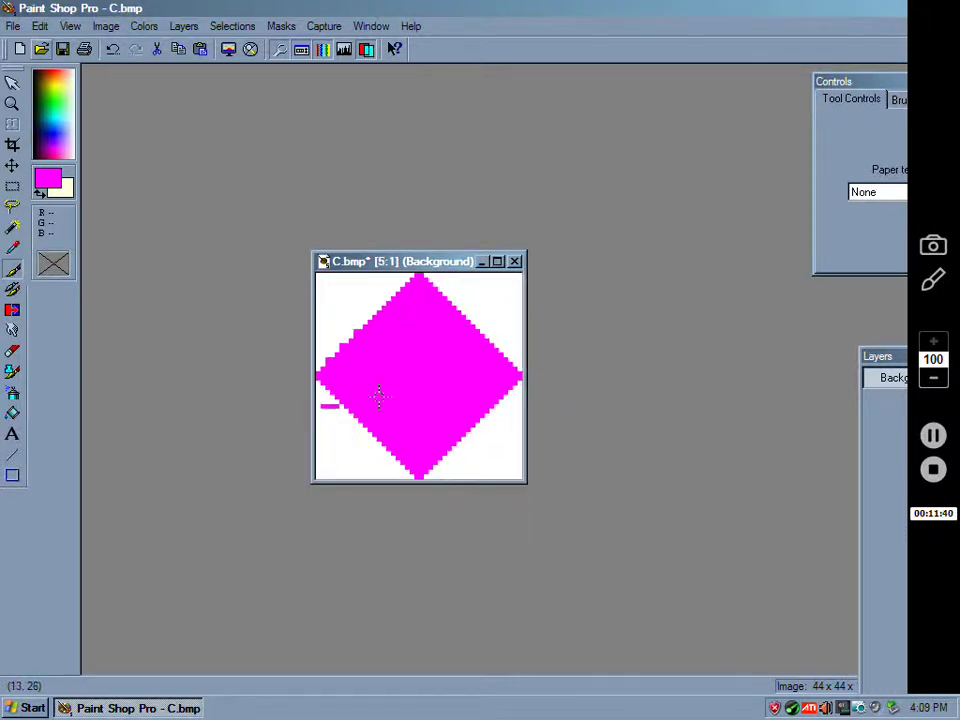
pyautogui.scroll(1, 378, 395)
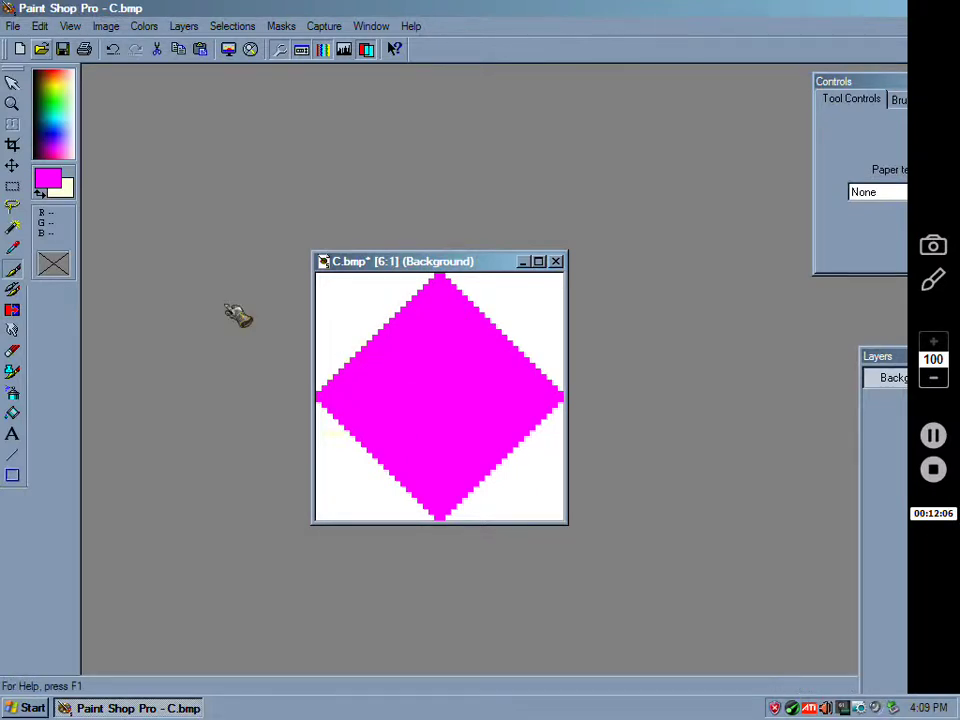
# Step: Select a one-pixel-wide column of the diamond and move it to the left edge
pyautogui.click(12, 186)
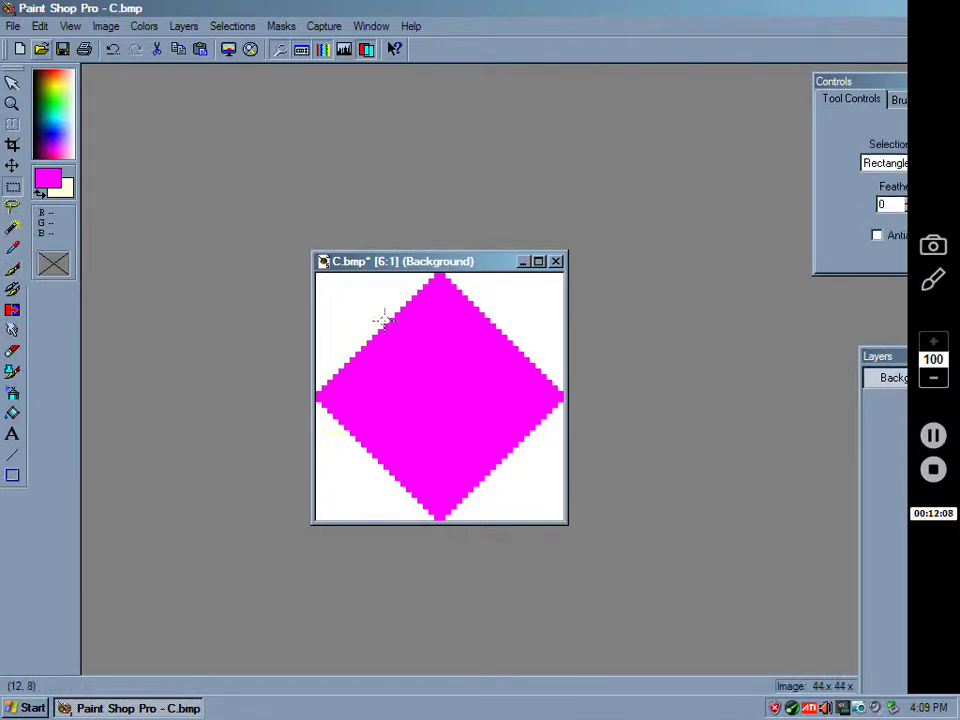
pyautogui.moveTo(383, 321); pyautogui.dragTo(390, 470)
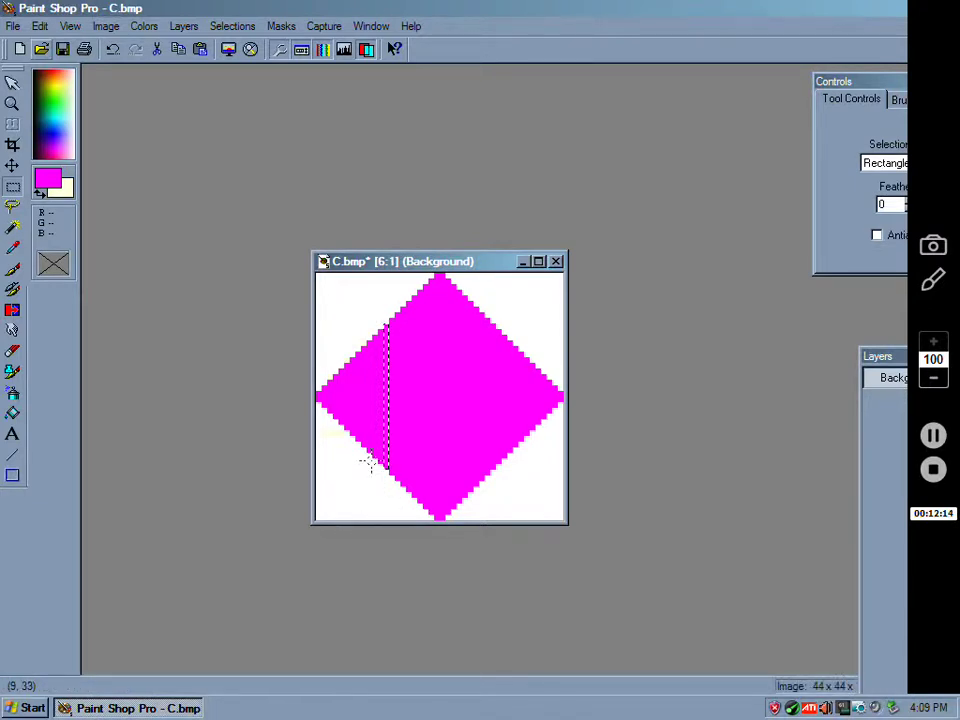
pyautogui.moveTo(389, 410); pyautogui.dragTo(371, 369)
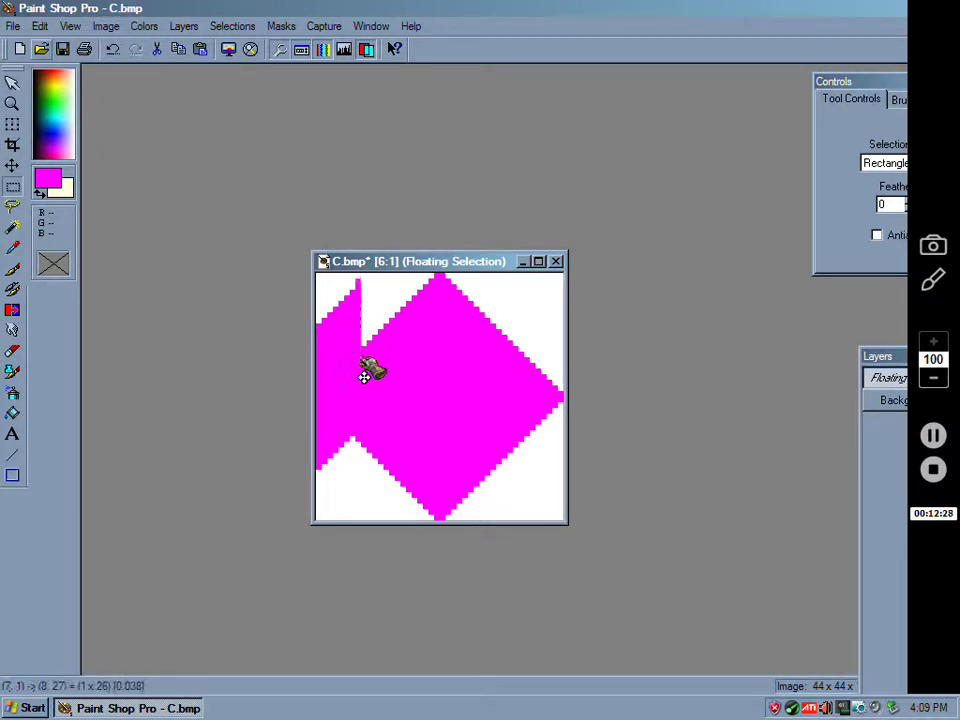
pyautogui.click(376, 334)
# Step: Select and move a second 1x30 column, then undo to restore the diamond's left side
pyautogui.moveTo(400, 316); pyautogui.dragTo(397, 474)
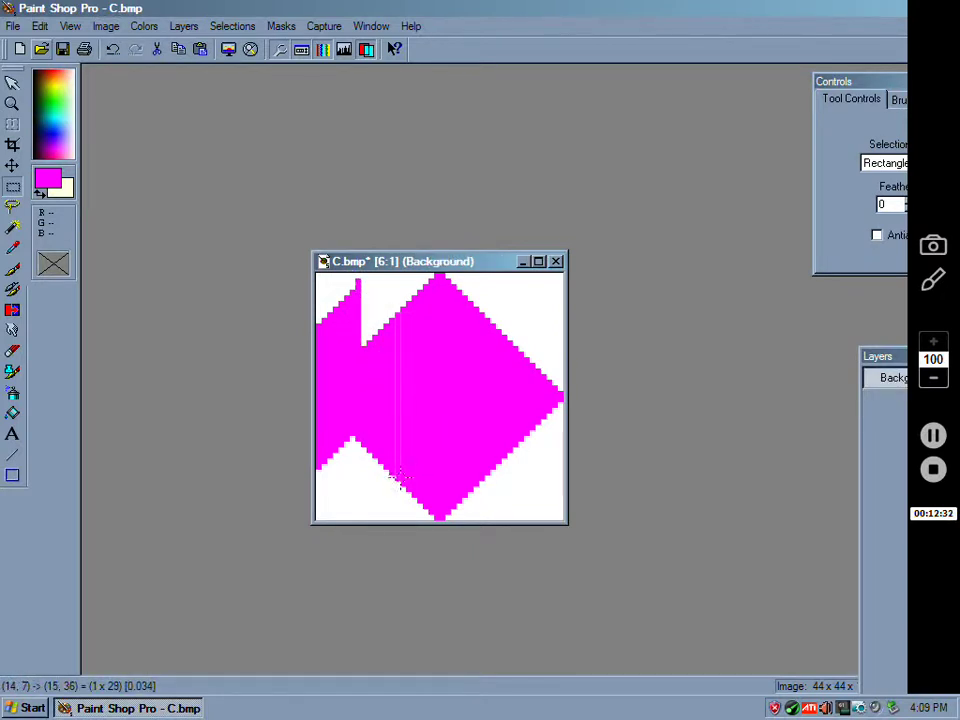
pyautogui.moveTo(400, 480); pyautogui.dragTo(401, 480)
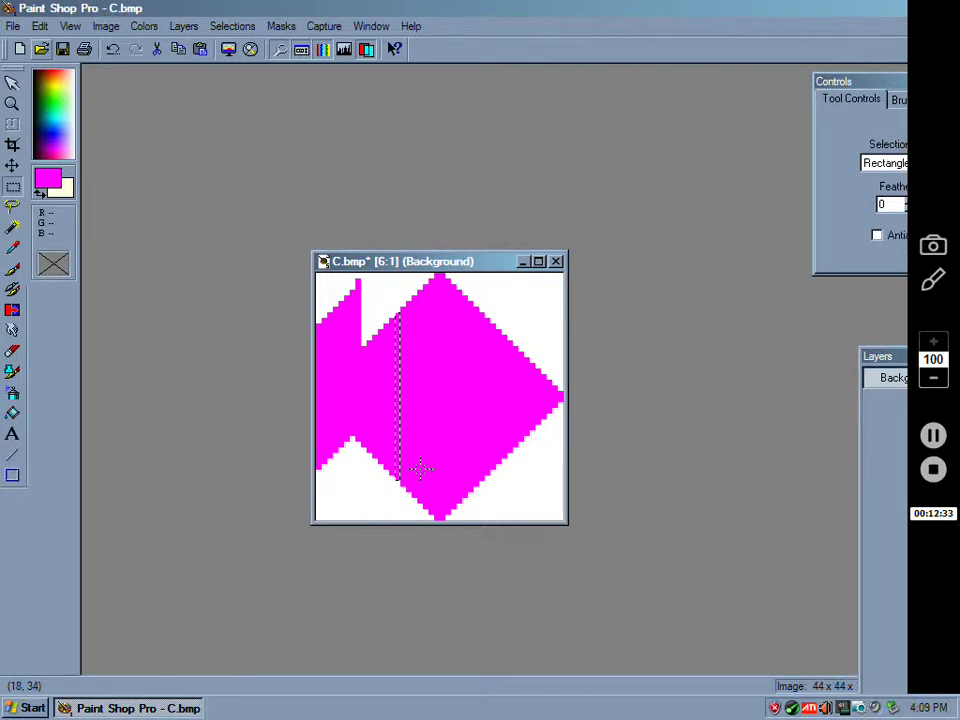
pyautogui.moveTo(402, 417); pyautogui.dragTo(369, 381)
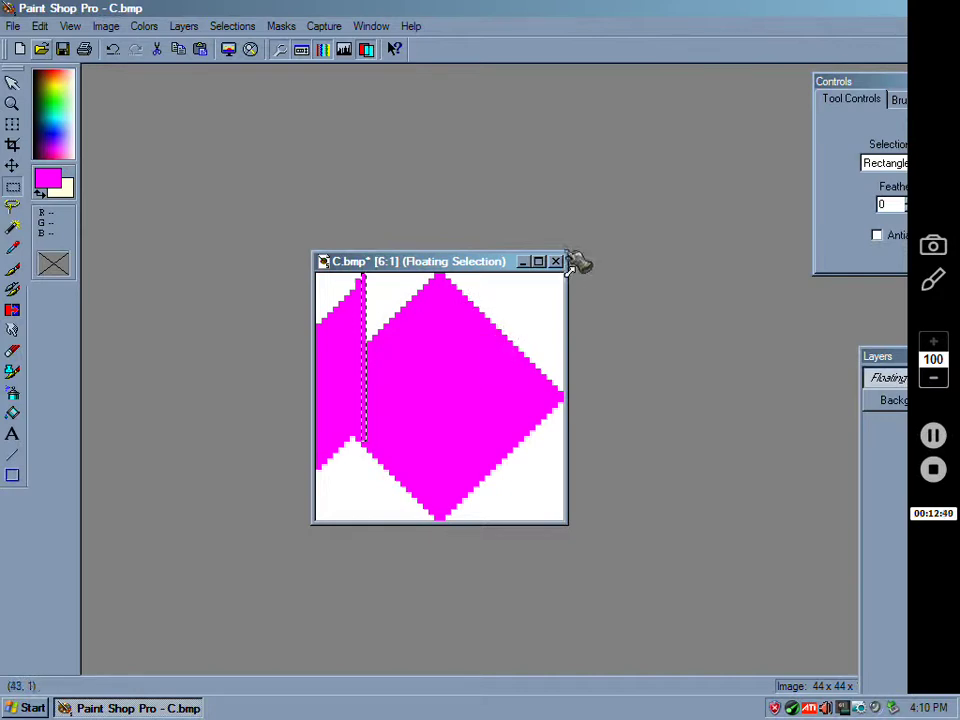
pyautogui.click(398, 288)
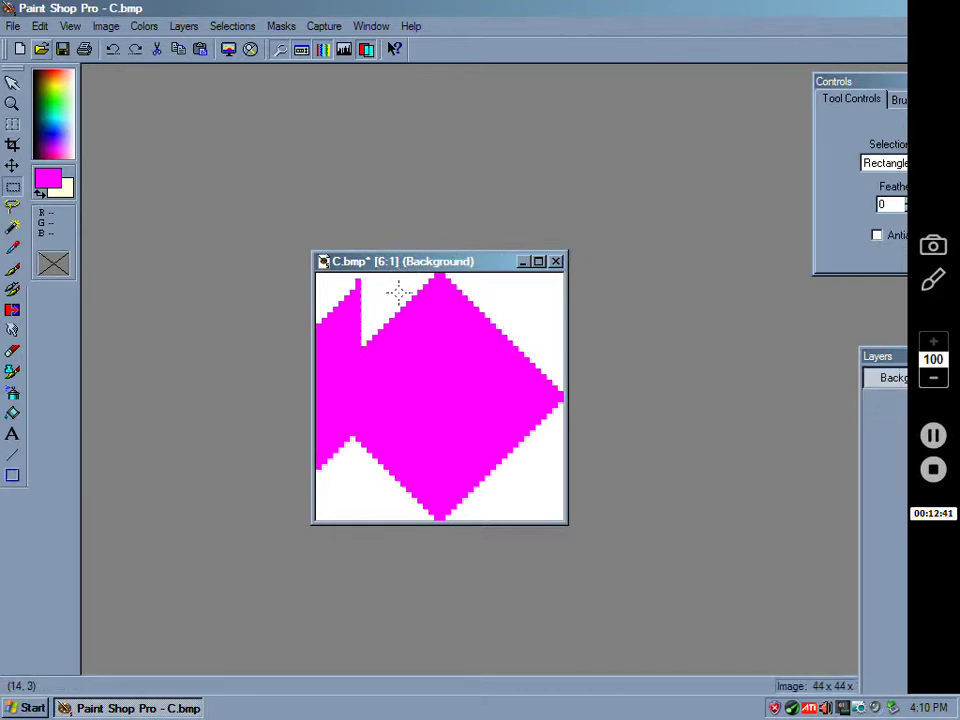
pyautogui.hotkey('ctrl', 'z')
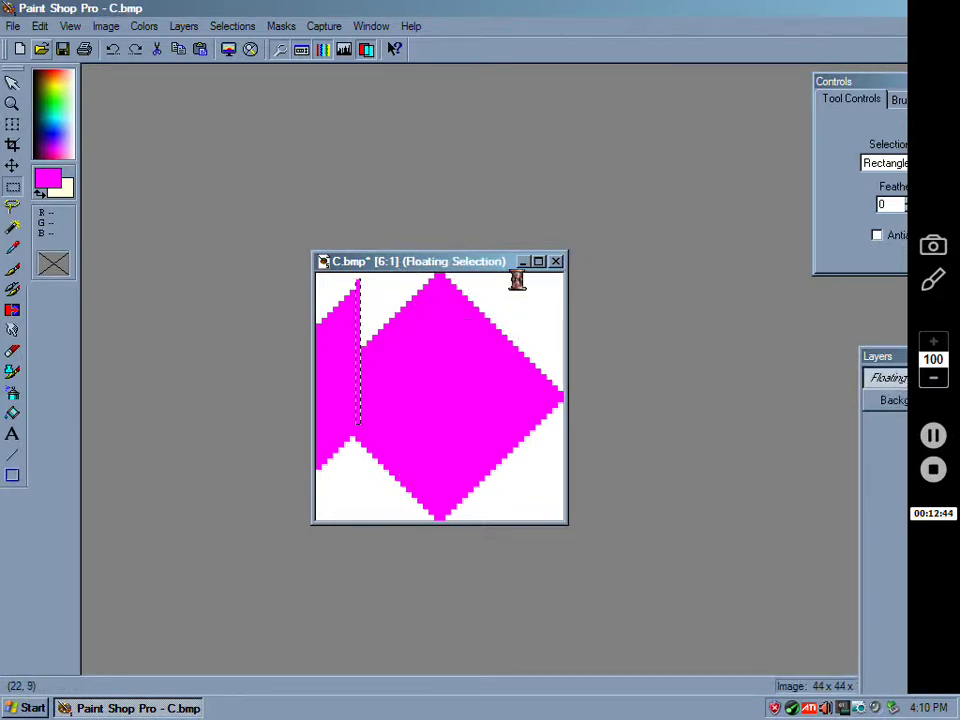
pyautogui.hotkey('ctrl', 'z')
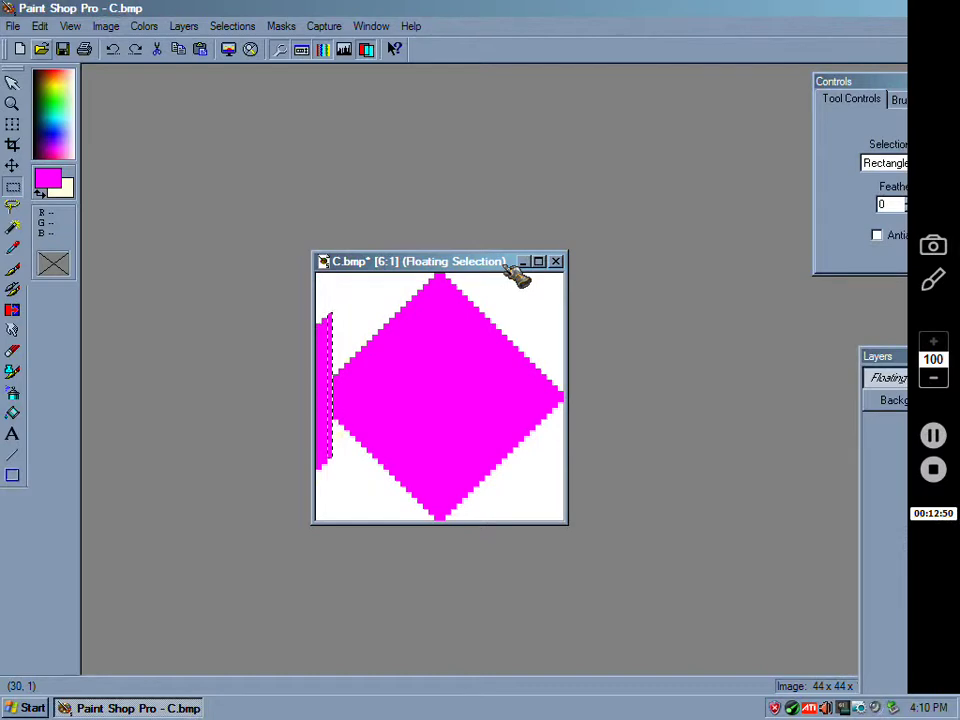
pyautogui.click(324, 27)
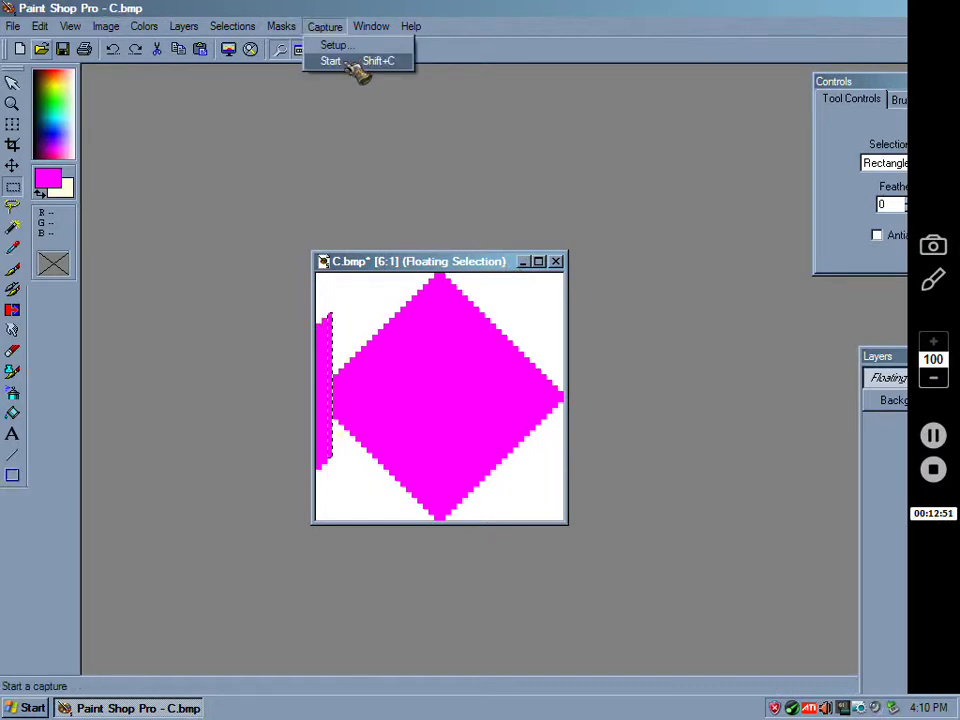
# Step: Capture the desktop via Capture > Start and a right-click, then maximize the new Image12
pyautogui.click(354, 62)
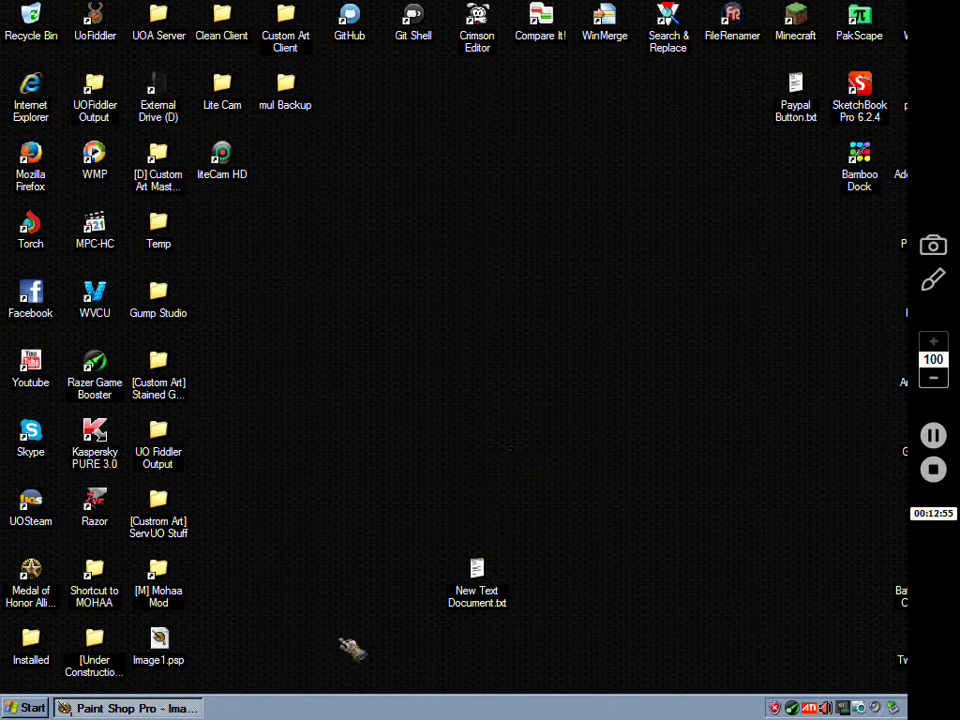
pyautogui.rightClick(140, 712)
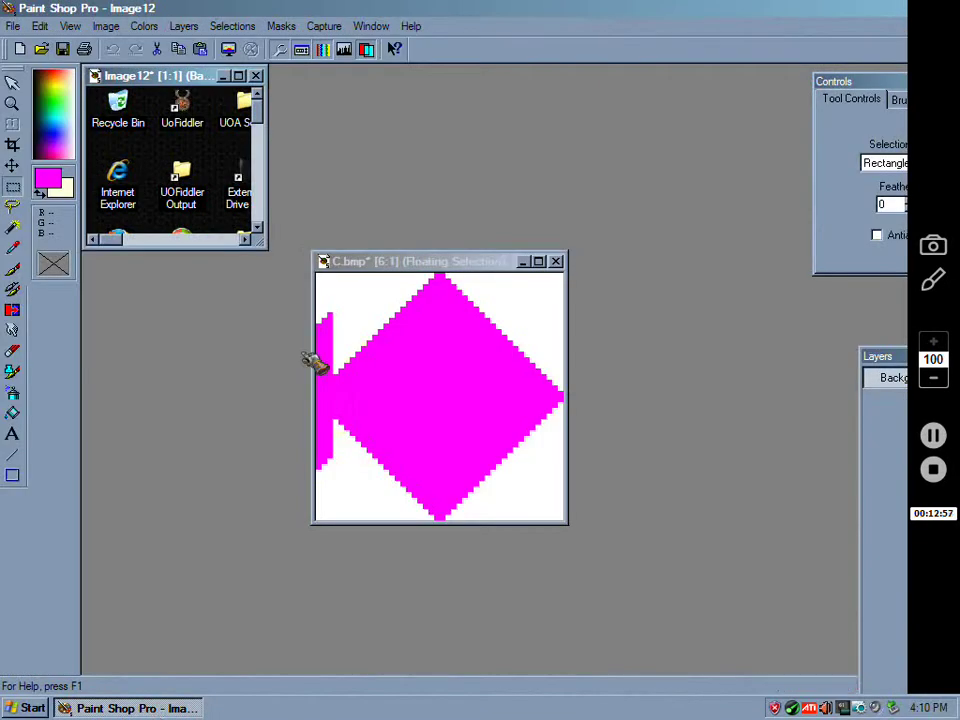
pyautogui.click(238, 76)
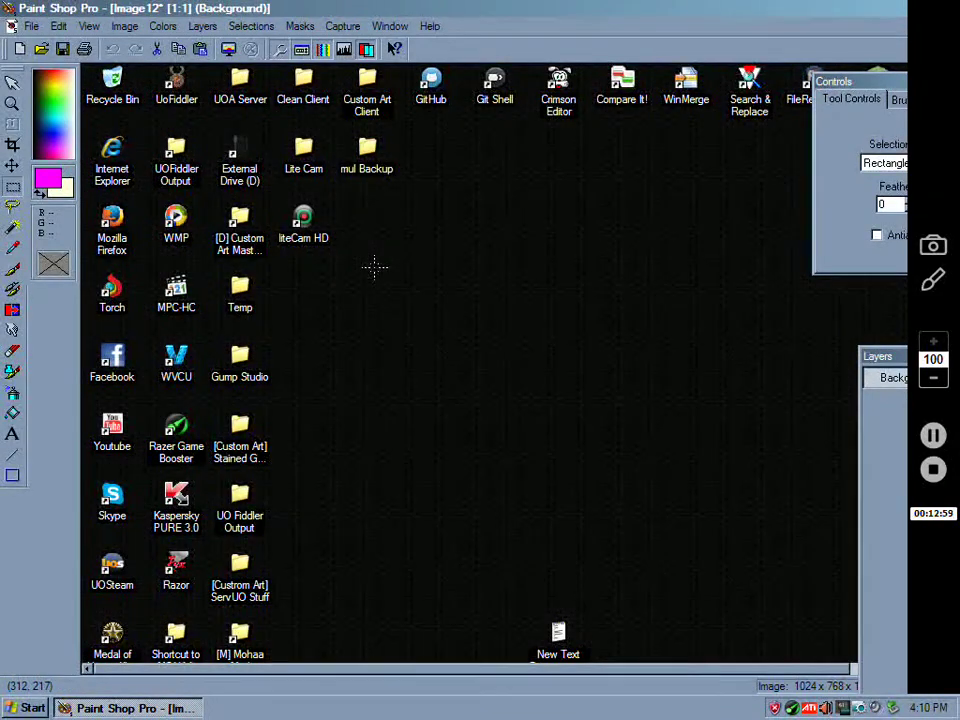